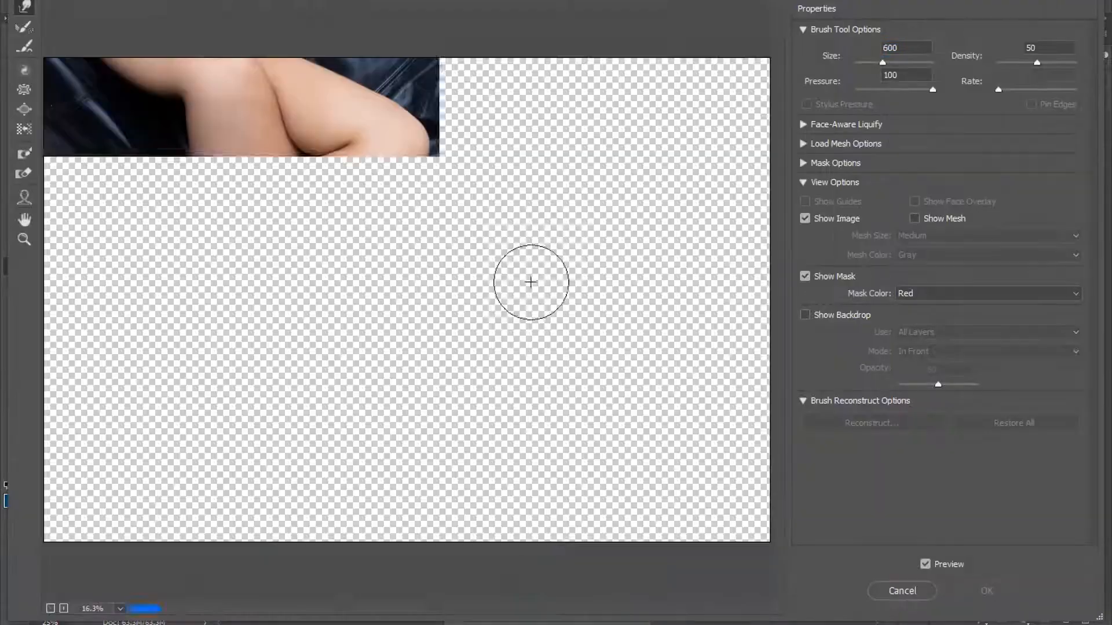
# Step: Push the coat edge beside the front thigh inward in Liquify with a Forward Warp brush of size 600
pyautogui.moveTo(435, 380)
pyautogui.mouseDown()
pyautogui.moveTo(399, 390)
pyautogui.moveTo(430, 376)
pyautogui.mouseUp()
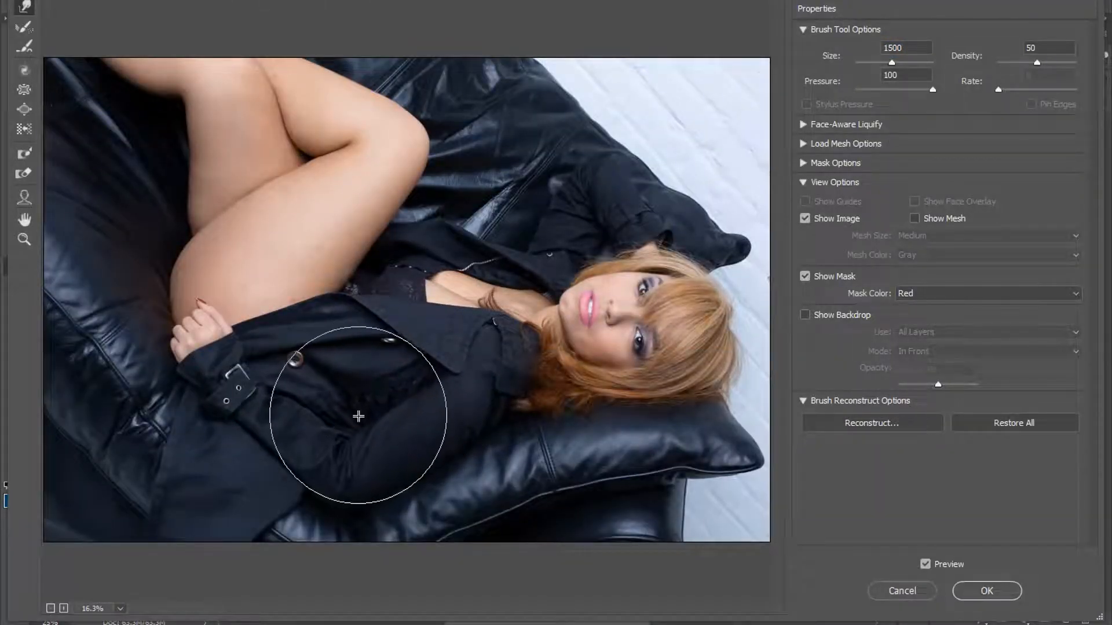
pyautogui.hotkey('ctrl', '+')
pyautogui.press('[')
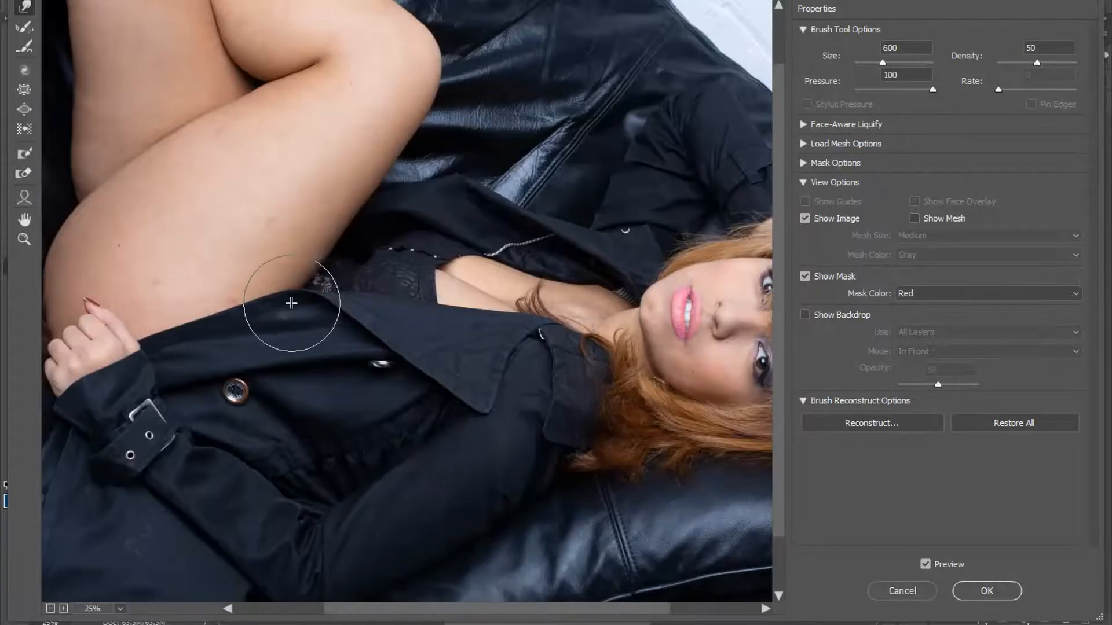
pyautogui.moveTo(286, 300); pyautogui.dragTo(261, 300)
pyautogui.press('[')
pyautogui.press('[')
pyautogui.press('[')
pyautogui.press('[')
pyautogui.press('[')
pyautogui.press('[')
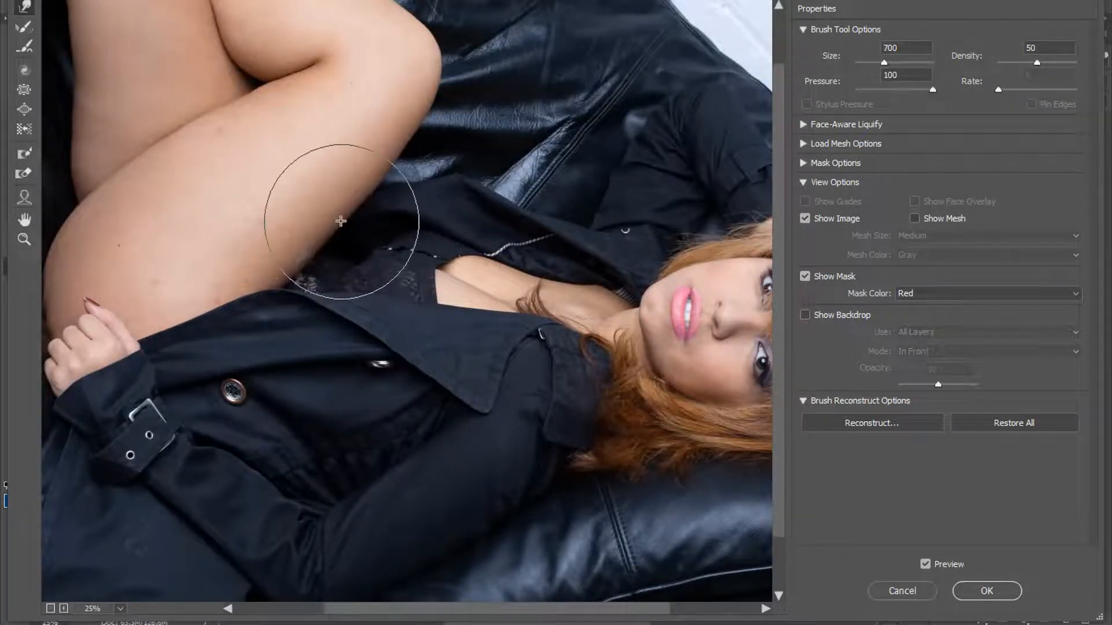
# Step: Slim the coat-side contour of the front thigh using Forward Warp brush sizes 700 and 1100
pyautogui.press(']')
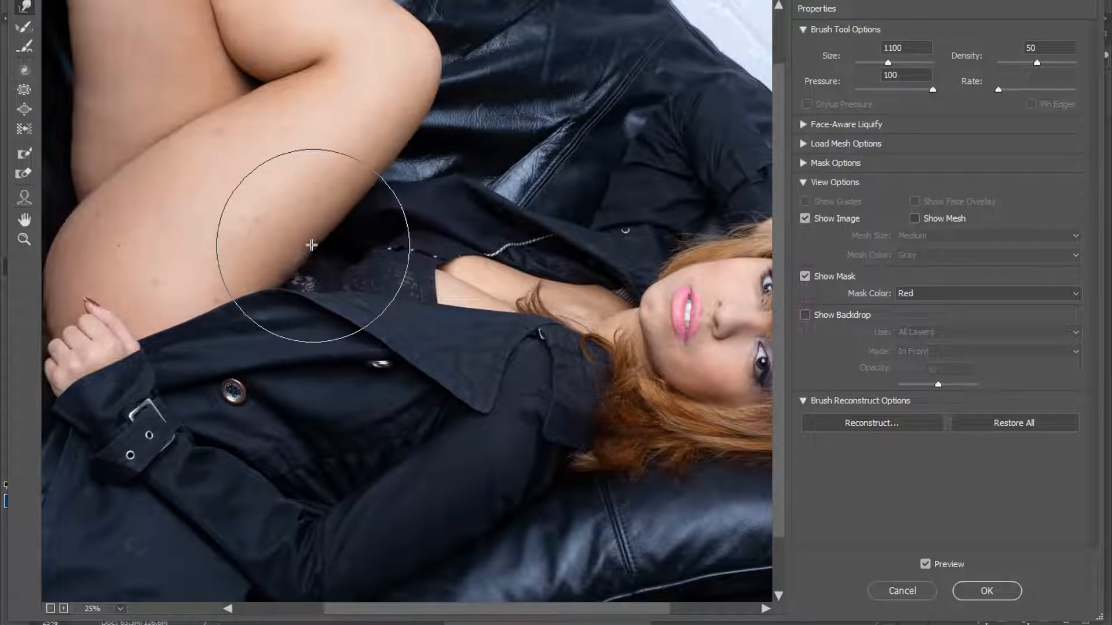
pyautogui.press(']')
pyautogui.press(']')
pyautogui.press(']')
pyautogui.press(']')
pyautogui.press(']')
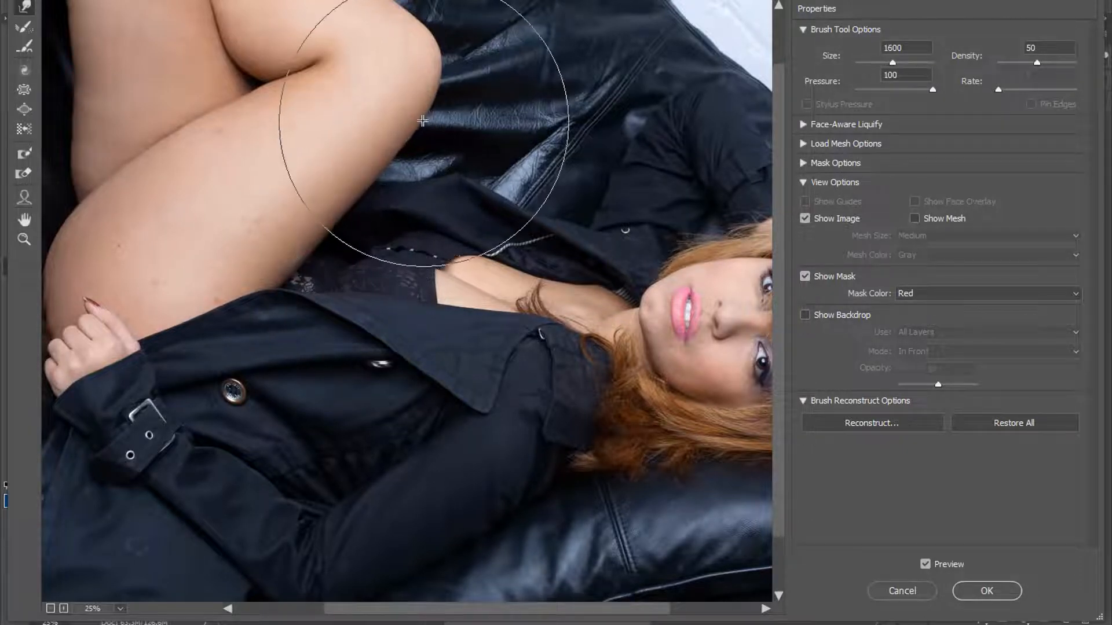
# Step: Pull in the knee's outer edge at brush size 1600 and adjust the coat edge over the hip at size 1300
pyautogui.press('[')
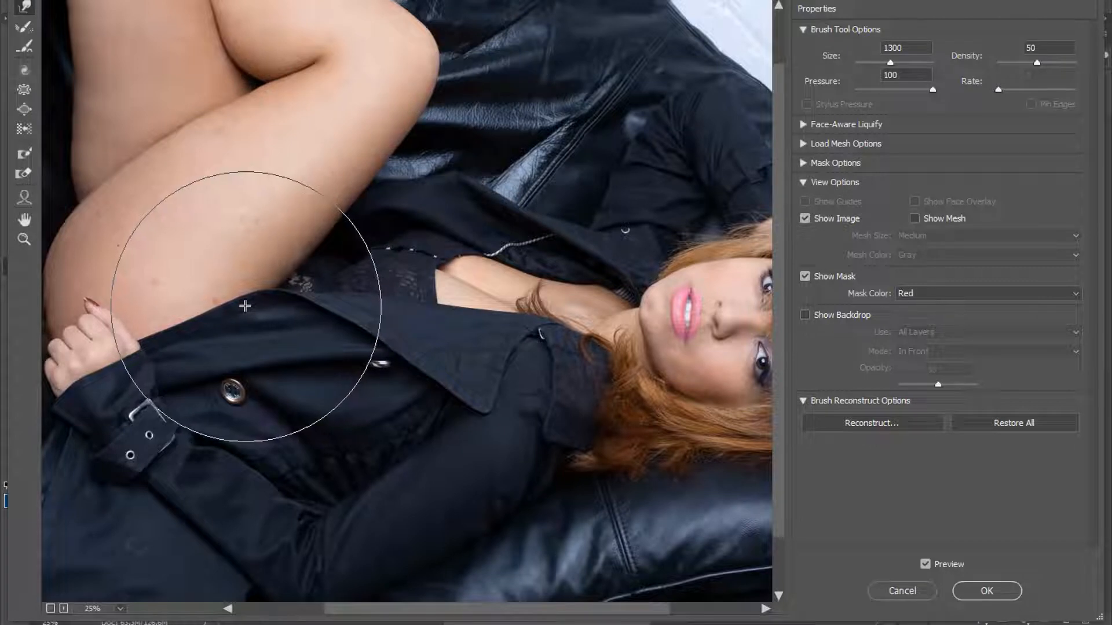
pyautogui.press('[')
pyautogui.press('[')
pyautogui.press('[')
pyautogui.press('[')
pyautogui.press('[')
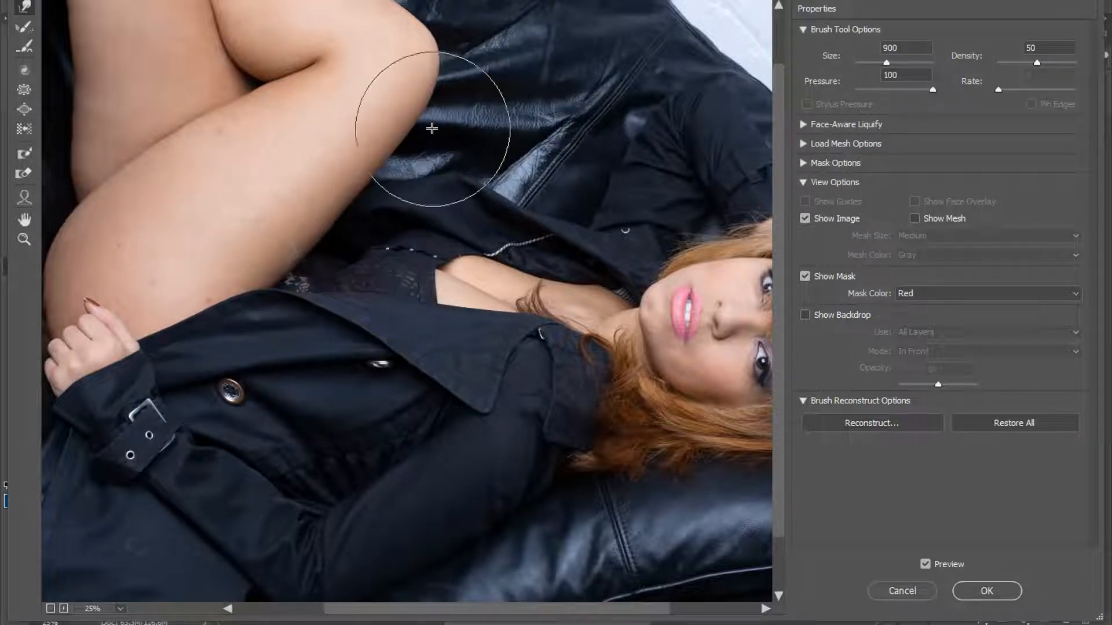
# Step: Push the upper contour of the shin inward with the Forward Warp brush at size 1500
pyautogui.press(']')
pyautogui.press(']')
pyautogui.scroll(2, 447, 85)
pyautogui.press(']')
pyautogui.press(']')
pyautogui.press(']')
pyautogui.press(']')
pyautogui.press(']')
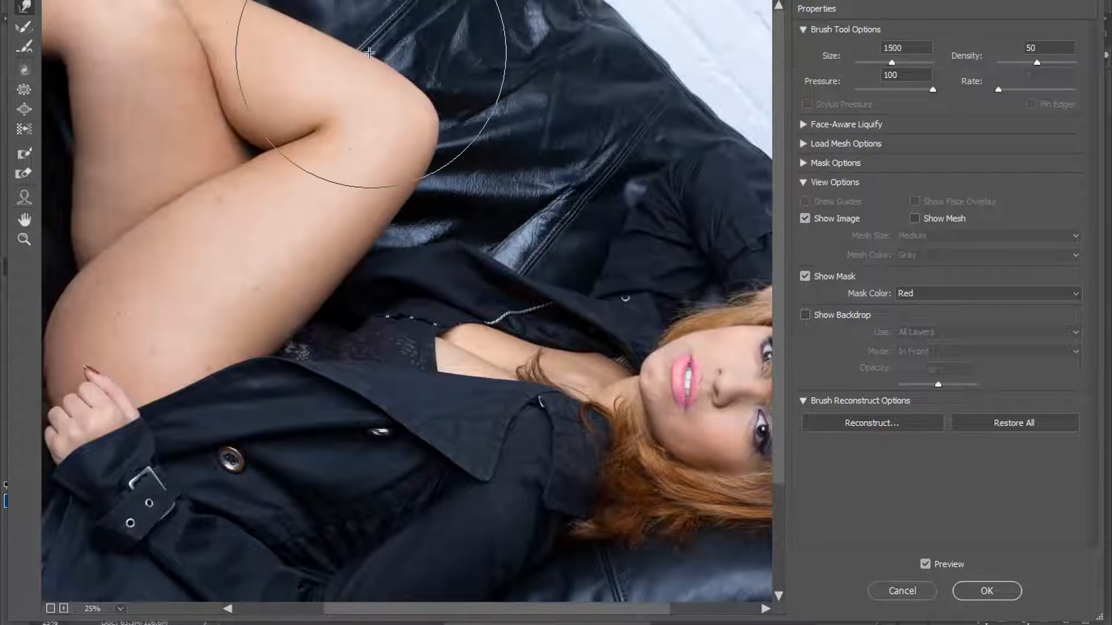
pyautogui.press('[')
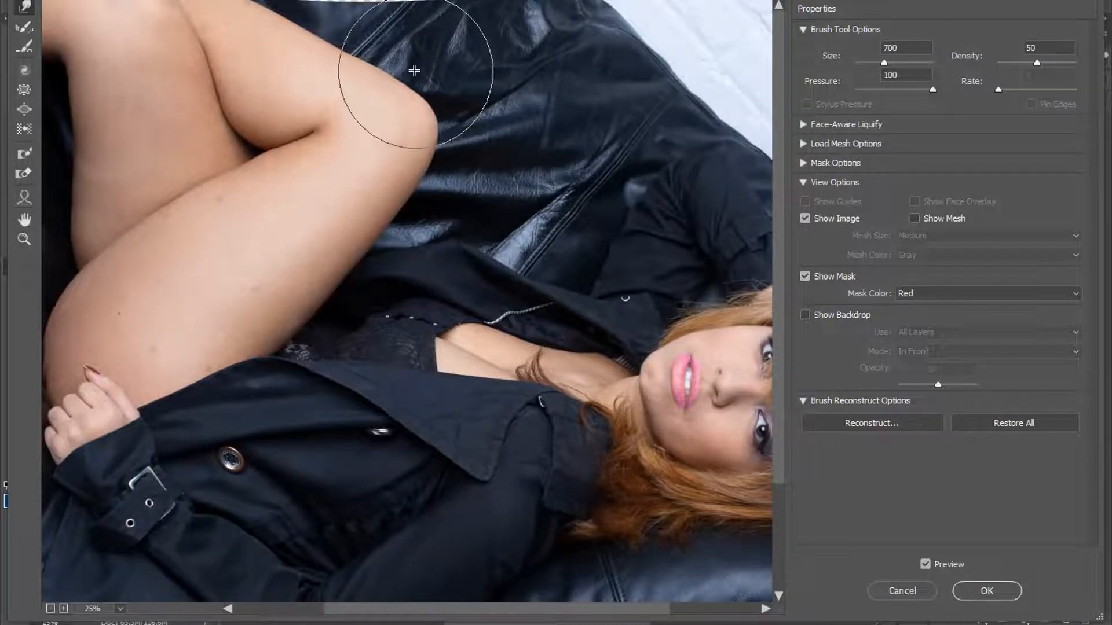
# Step: Round off the upper side of the knee with the Forward Warp brush at size 700
pyautogui.press('[')
pyautogui.press('[')
pyautogui.press('[')
pyautogui.press('[')
pyautogui.press('[')
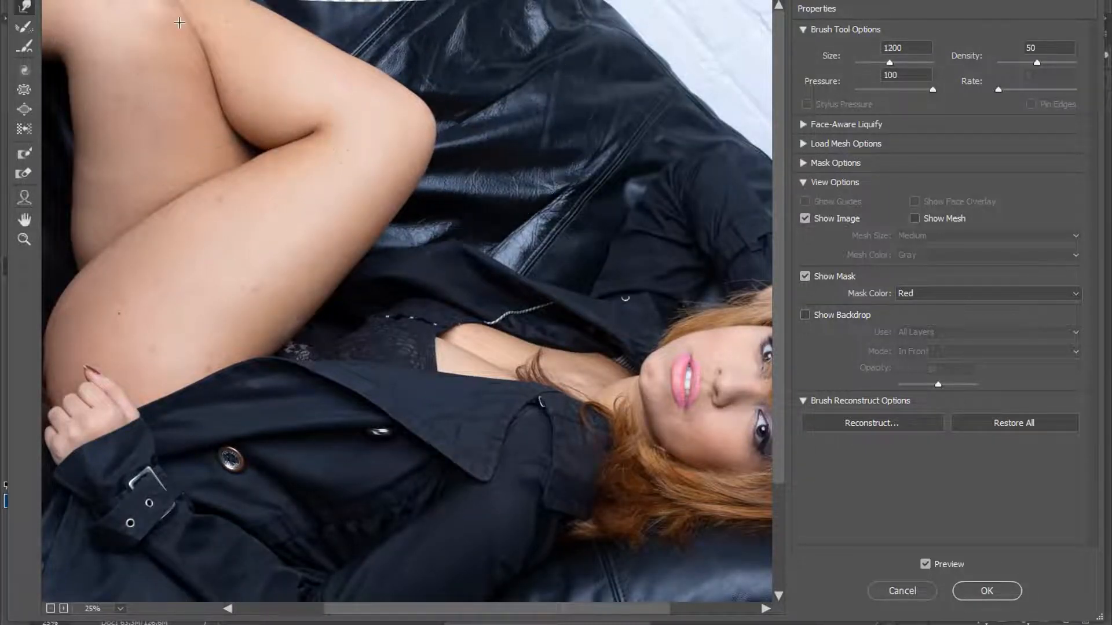
# Step: Reshape the dividing line between the shin and the far leg using Forward Warp brush sizes 1200, 900 and 800
pyautogui.press('[')
pyautogui.press('[')
pyautogui.press('[')
pyautogui.press('[')
pyautogui.press('[')
pyautogui.press('[')
pyautogui.press('[')
pyautogui.press('[')
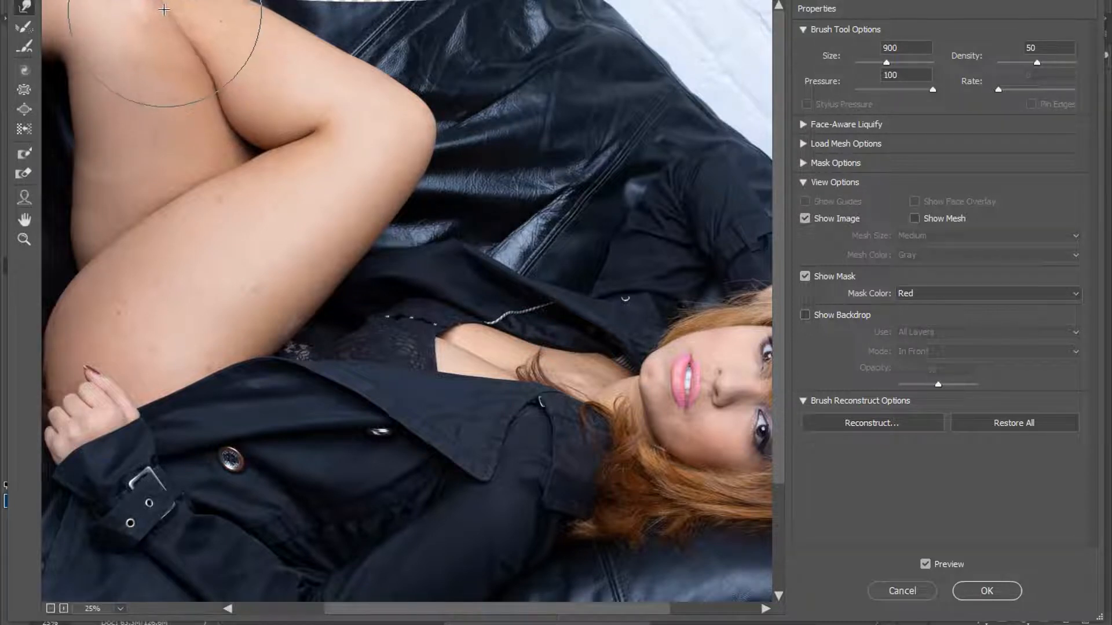
pyautogui.press(']')
pyautogui.press(']')
pyautogui.press(']')
pyautogui.press(']')
pyautogui.press(']')
pyautogui.press(']')
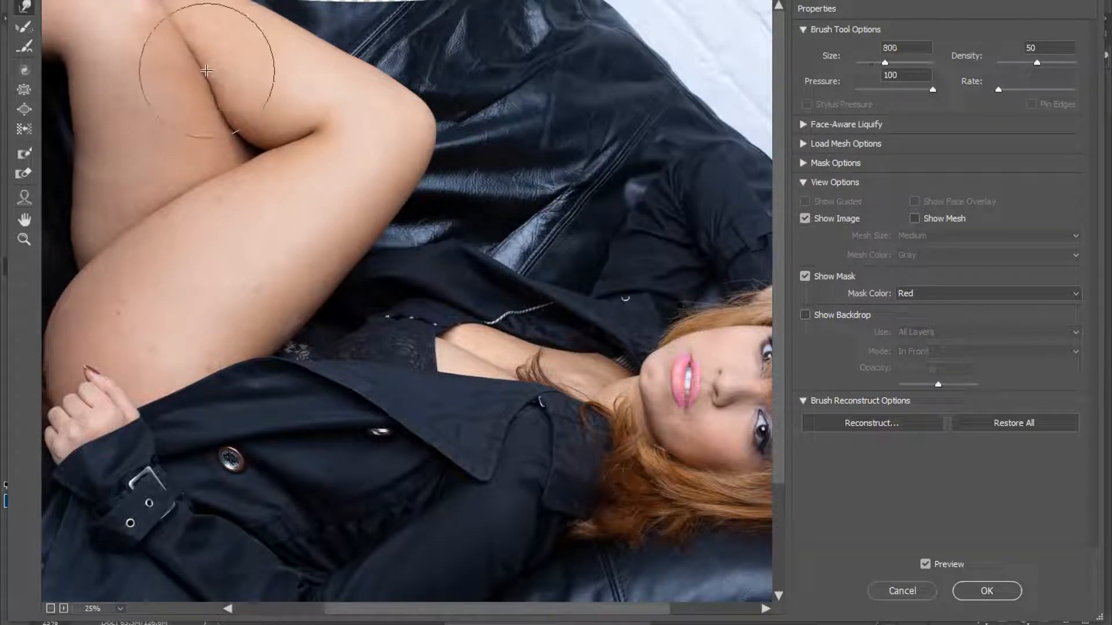
pyautogui.press('[')
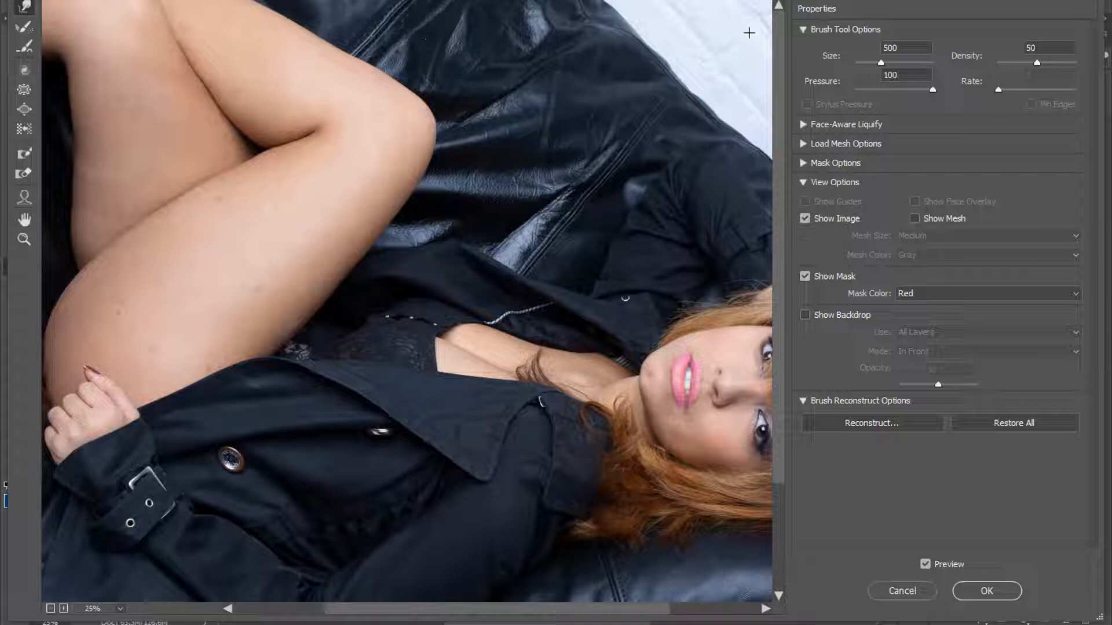
# Step: Nudge the knee's outer contour inward with the Forward Warp brush at size 900
pyautogui.press(']')
pyautogui.press(']')
pyautogui.press(']')
pyautogui.press(']')
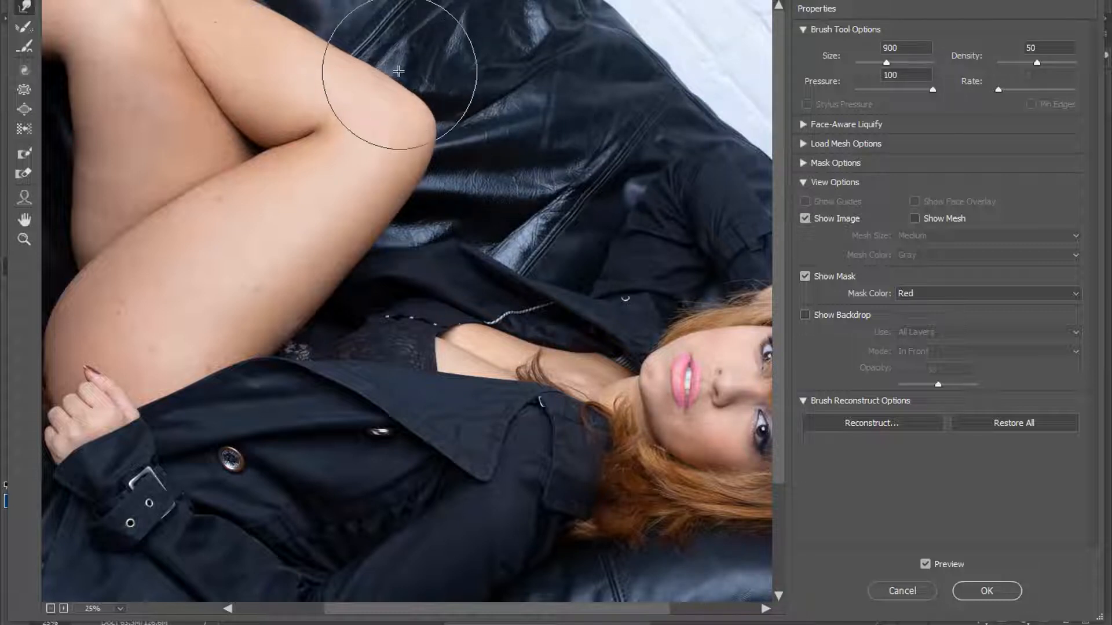
pyautogui.press('[')
pyautogui.press('[')
pyautogui.press('[')
pyautogui.press('[')
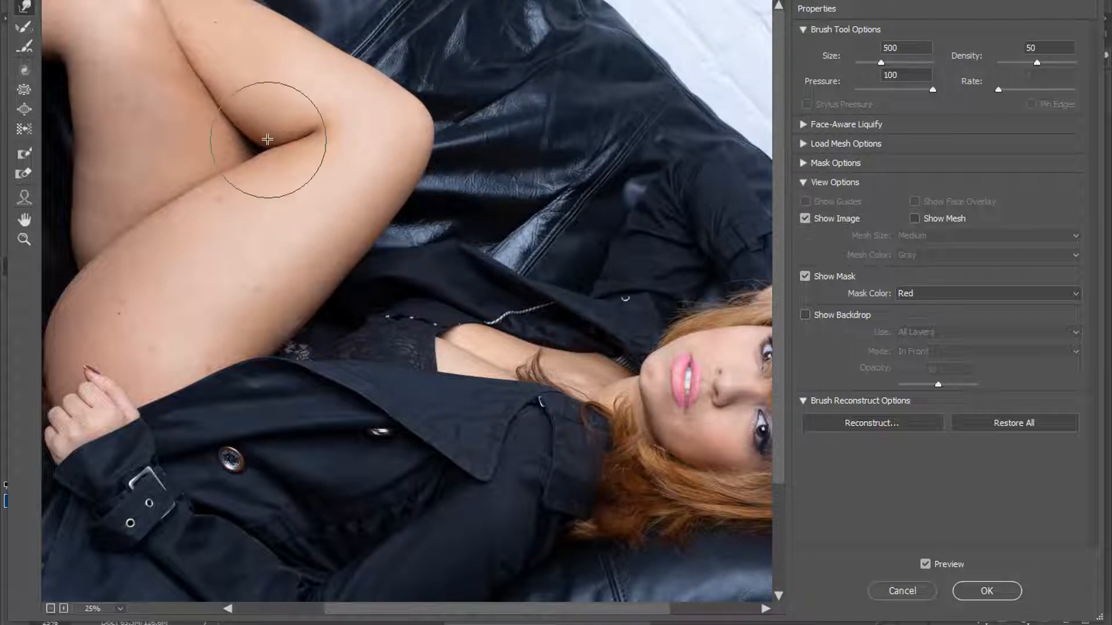
# Step: Refine the dark crease behind the knee using Forward Warp brush sizes 500 and 900
pyautogui.press('[')
pyautogui.press('[')
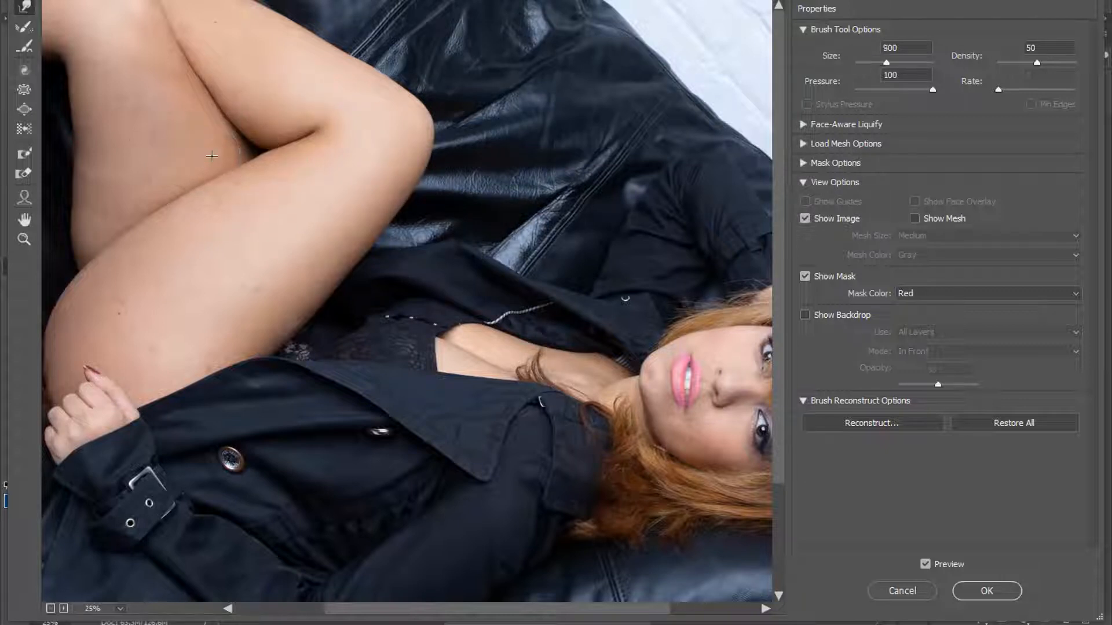
pyautogui.press('[')
pyautogui.press('[')
pyautogui.press('[')
pyautogui.press('[')
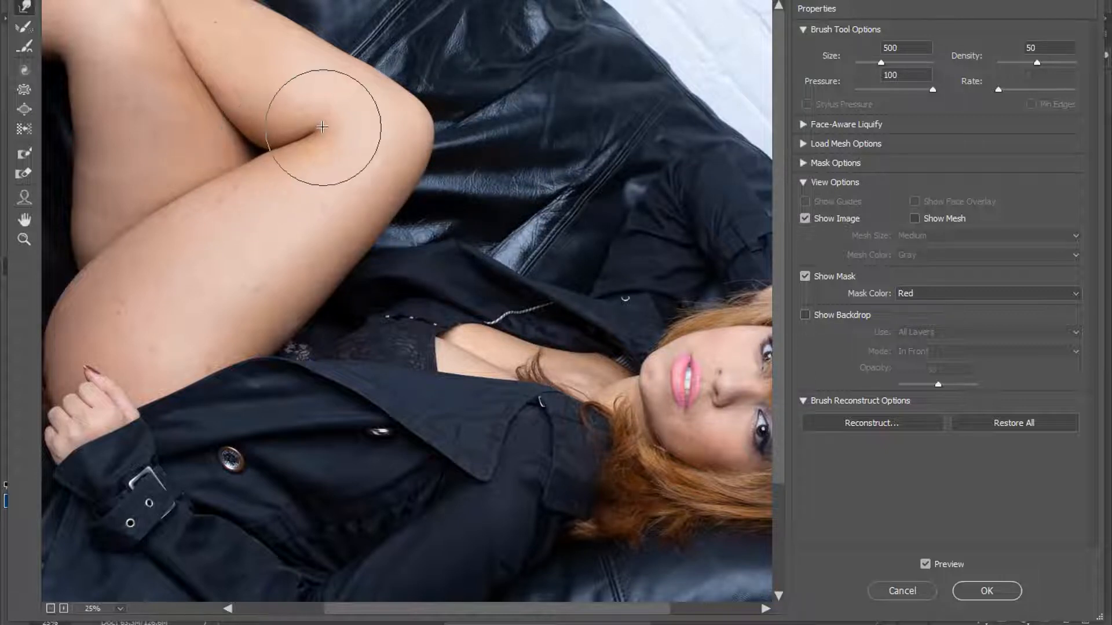
# Step: Make the bent knee slightly smaller by warping its outline with varying brush sizes
pyautogui.press(']')
pyautogui.press(']')
pyautogui.press(']')
pyautogui.press(']')
pyautogui.press(']')
pyautogui.press(']')
pyautogui.press(']')
pyautogui.press(']')
pyautogui.press('[')
pyautogui.press('[')
pyautogui.press('[')
pyautogui.press('[')
pyautogui.press('[')
pyautogui.press('[')
pyautogui.press('[')
pyautogui.press('[')
pyautogui.press('[')
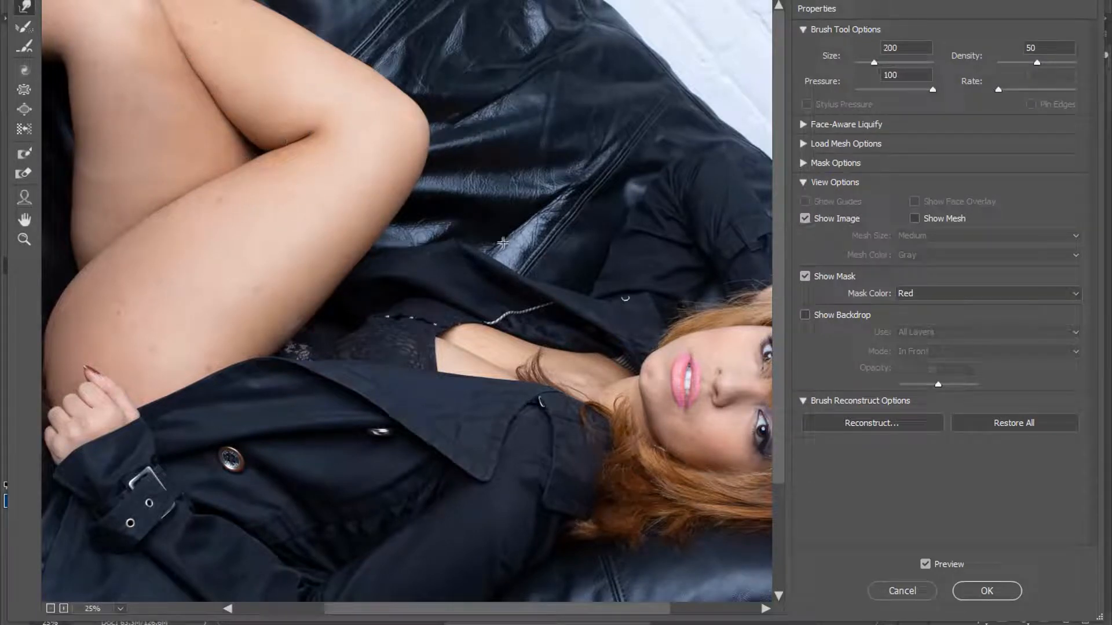
# Step: Touch up the crease behind the knee with small Forward Warp strokes
pyautogui.moveTo(267, 142); pyautogui.dragTo(271, 147)
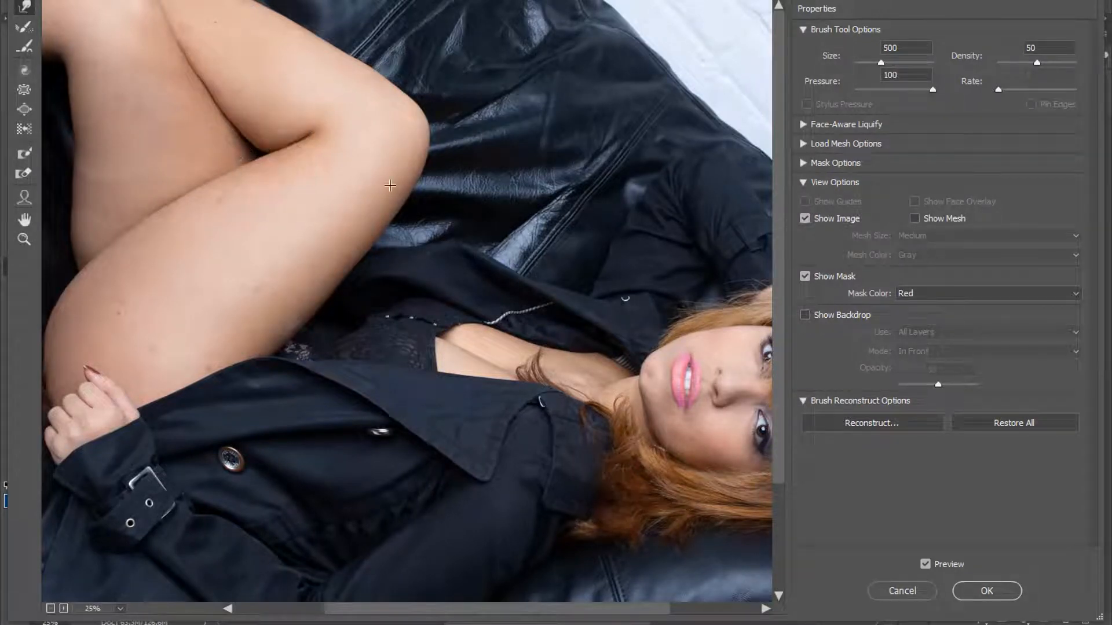
pyautogui.press(']')
pyautogui.press('[')
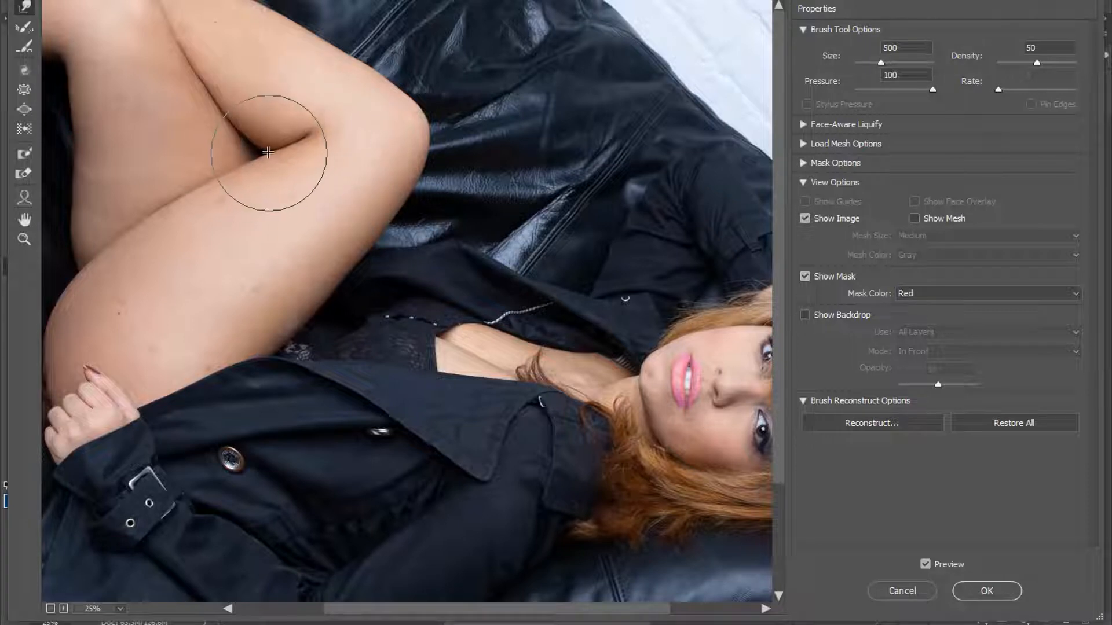
# Step: Warp the area where the far leg meets the front thigh, starting with a brush size of 800
pyautogui.moveTo(465, 609); pyautogui.dragTo(402, 608)
pyautogui.press(']')
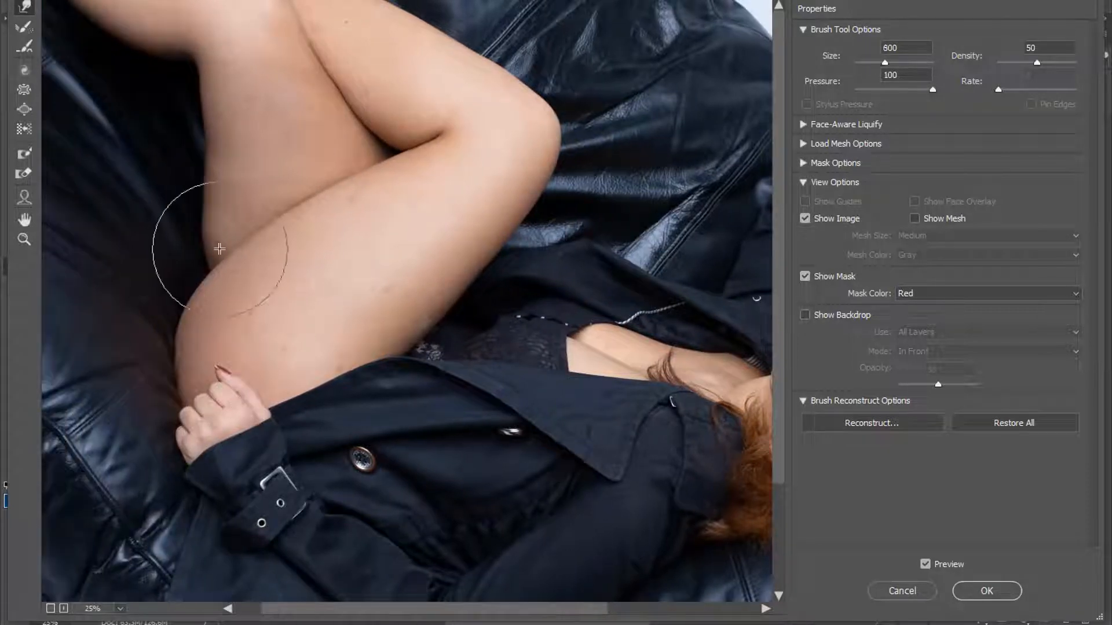
pyautogui.press(']')
pyautogui.press(']')
pyautogui.press(']')
pyautogui.press(']')
pyautogui.moveTo(306, 186); pyautogui.dragTo(316, 198)
pyautogui.press('[')
pyautogui.press('[')
pyautogui.press('[')
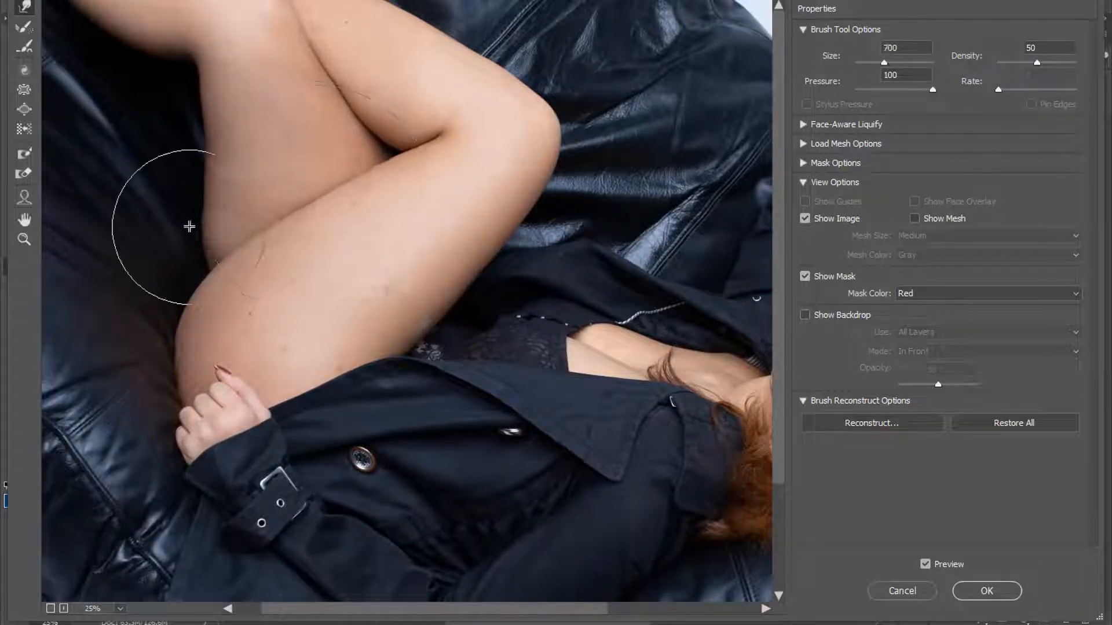
# Step: Push the far leg's lower corner inward toward the front thigh with a Forward Warp brush of size 700
pyautogui.press('[')
pyautogui.press('[')
pyautogui.press('[')
pyautogui.press('[')
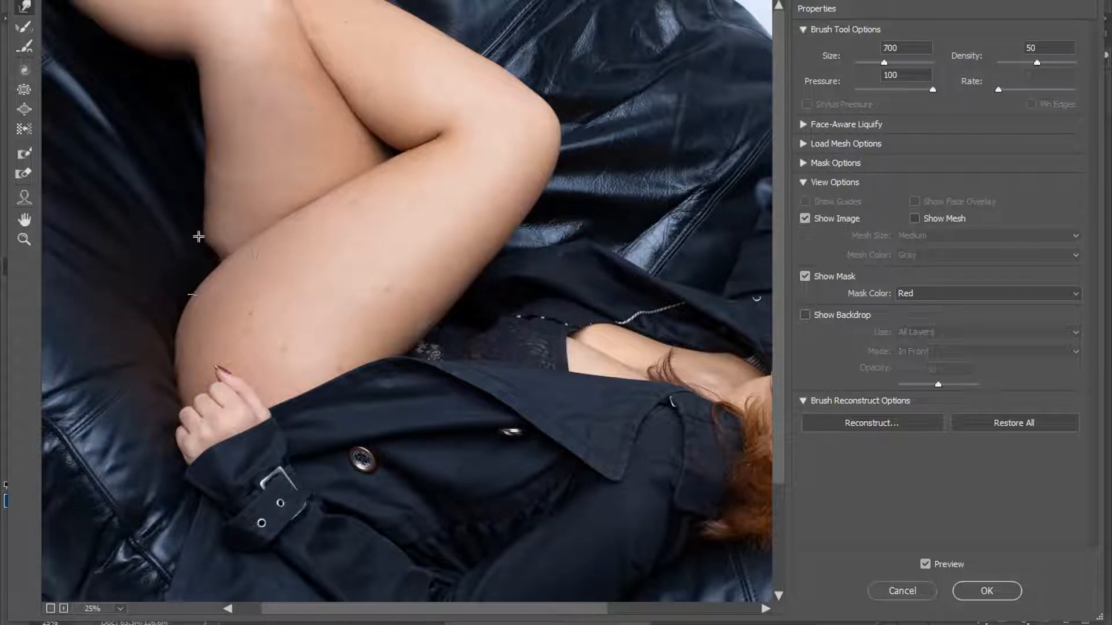
pyautogui.moveTo(199, 237); pyautogui.dragTo(203, 241)
pyautogui.press('[')
pyautogui.press('[')
pyautogui.press('[')
pyautogui.press('[')
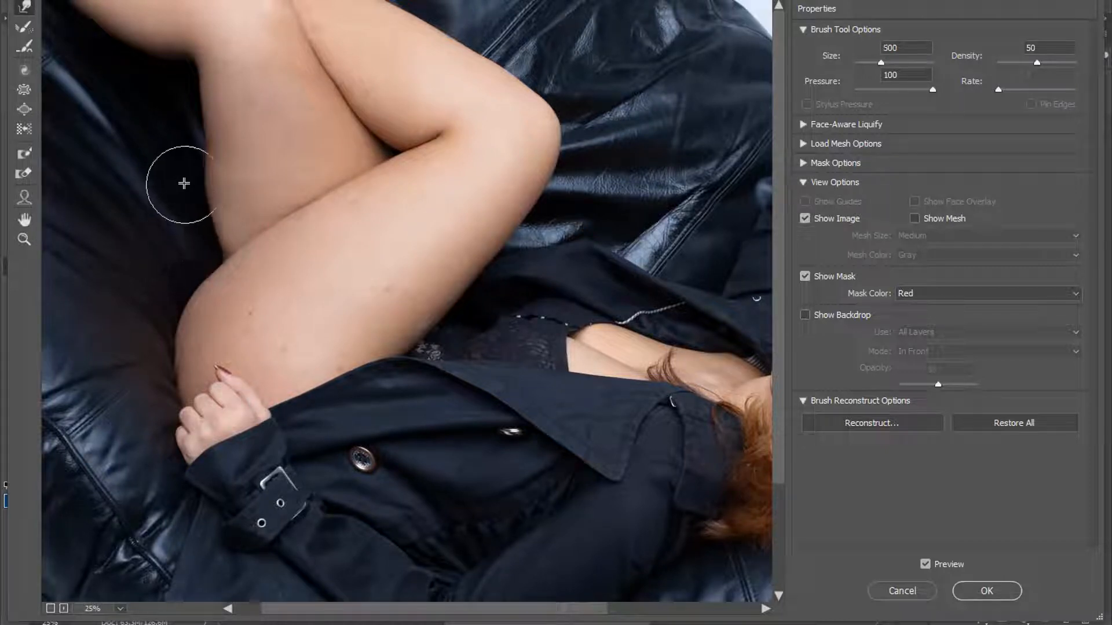
# Step: Slim the far leg's outer edge above the hip using Forward Warp brush sizes 500 and 300
pyautogui.moveTo(183, 183)
pyautogui.mouseDown()
pyautogui.moveTo(193, 179)
pyautogui.moveTo(193, 99)
pyautogui.moveTo(205, 214)
pyautogui.mouseUp()
pyautogui.press(']')
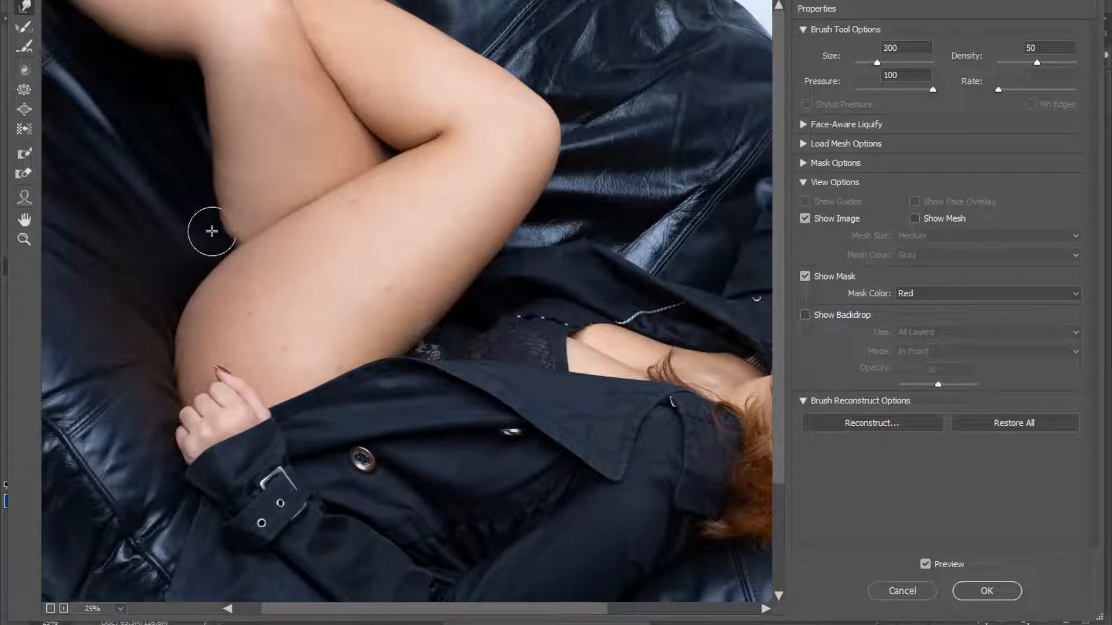
pyautogui.moveTo(216, 226); pyautogui.dragTo(174, 131)
pyautogui.press('[')
pyautogui.press('[')
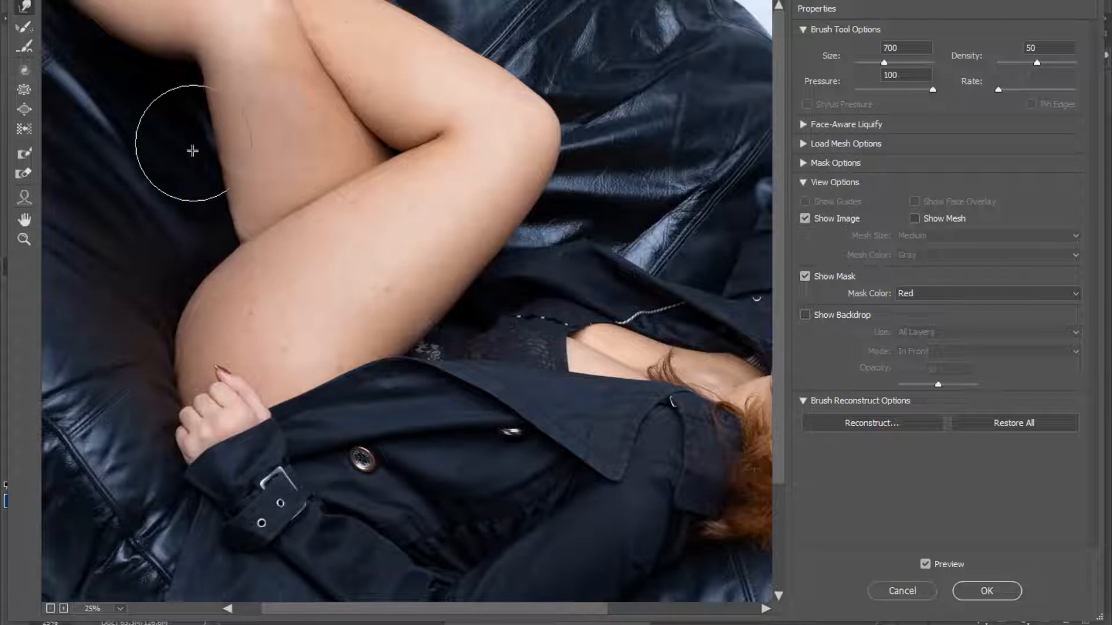
# Step: Smooth the far leg's sofa-side contour with the Forward Warp brush, starting at size 700
pyautogui.press(']')
pyautogui.press('[')
pyautogui.press('[')
pyautogui.press('[')
pyautogui.press(']')
pyautogui.press(']')
pyautogui.press(']')
pyautogui.press(']')
pyautogui.press(']')
pyautogui.press(']')
pyautogui.press(']')
pyautogui.press(']')
pyautogui.press(']')
pyautogui.press(']')
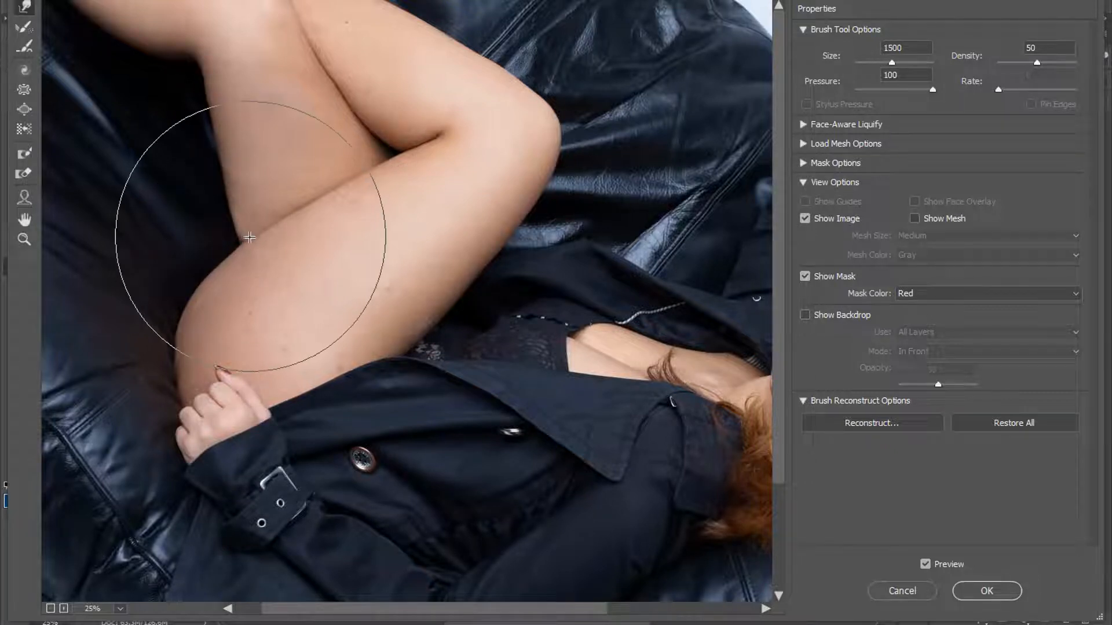
# Step: Adjust the overall shape of the far leg and front thigh with a large Forward Warp brush of size 1500
pyautogui.press('[')
pyautogui.press('[')
pyautogui.press('[')
pyautogui.press('[')
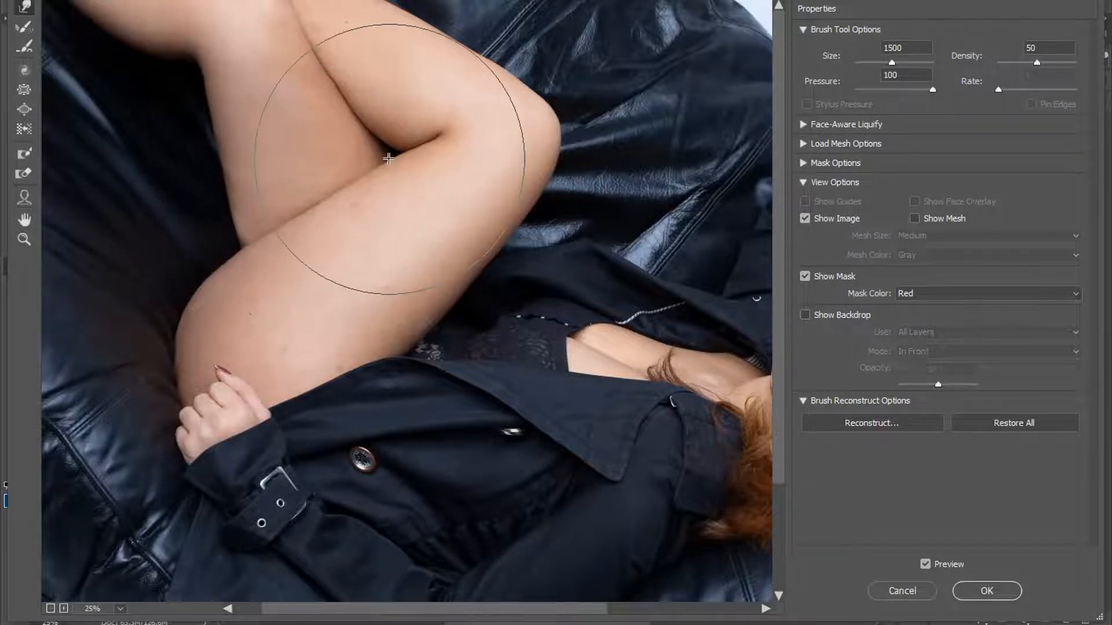
pyautogui.press('[')
pyautogui.press('[')
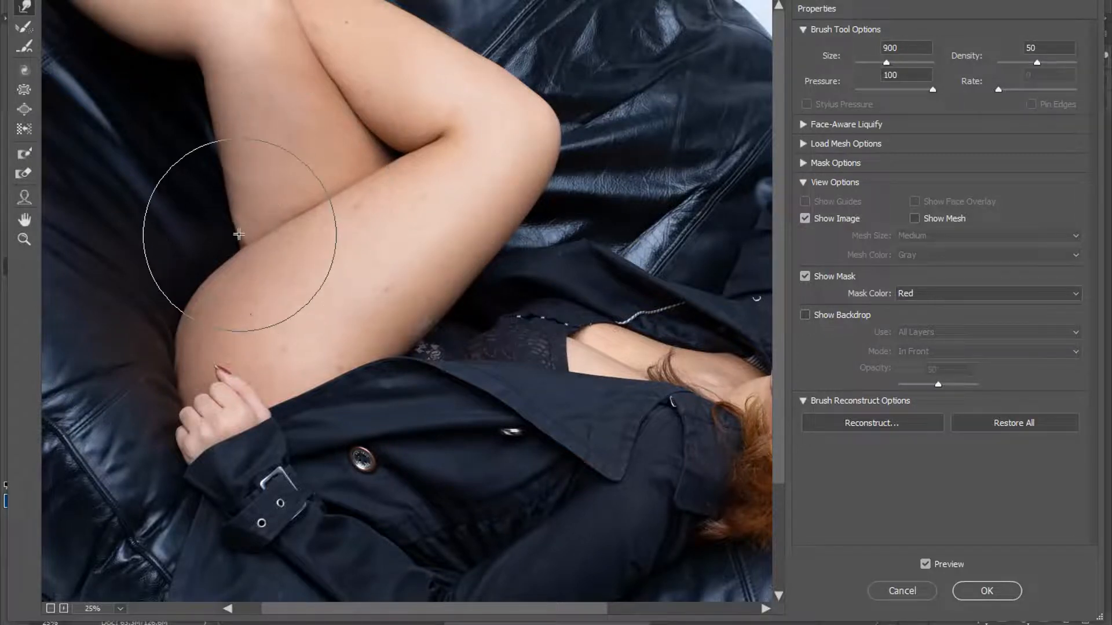
# Step: Refine the junction between the far leg and the hip using Forward Warp brush sizes 900 and 800
pyautogui.press('[')
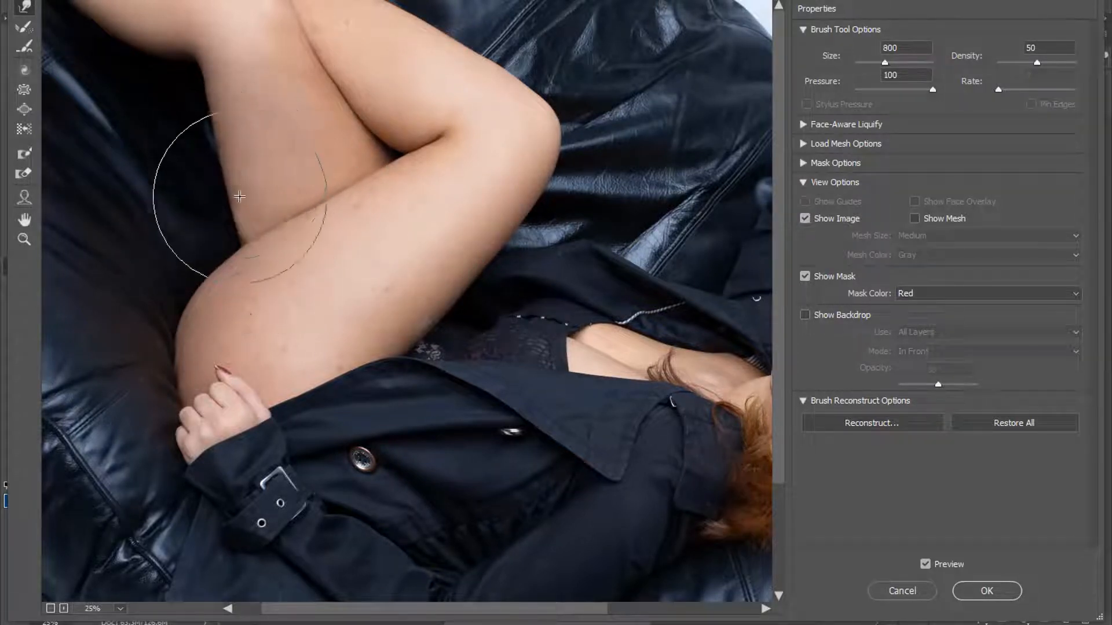
pyautogui.press('[')
pyautogui.press('[')
pyautogui.press('[')
pyautogui.press('[')
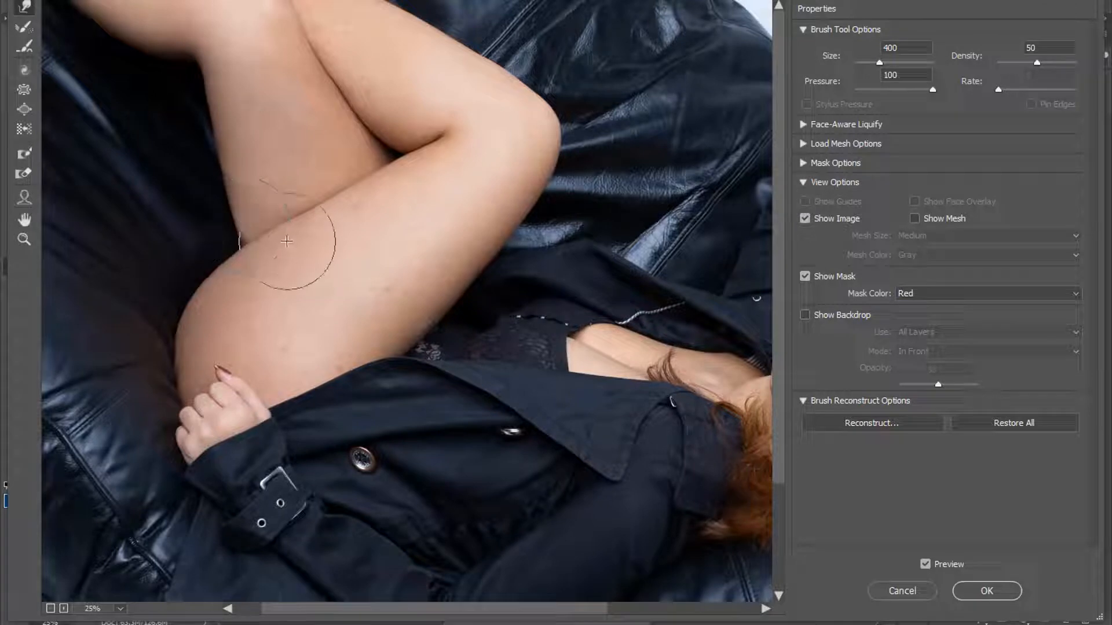
# Step: Push the waist side of the lace top toward the chest with a Forward Warp brush of size 600
pyautogui.hotkey('ctrl', '-')
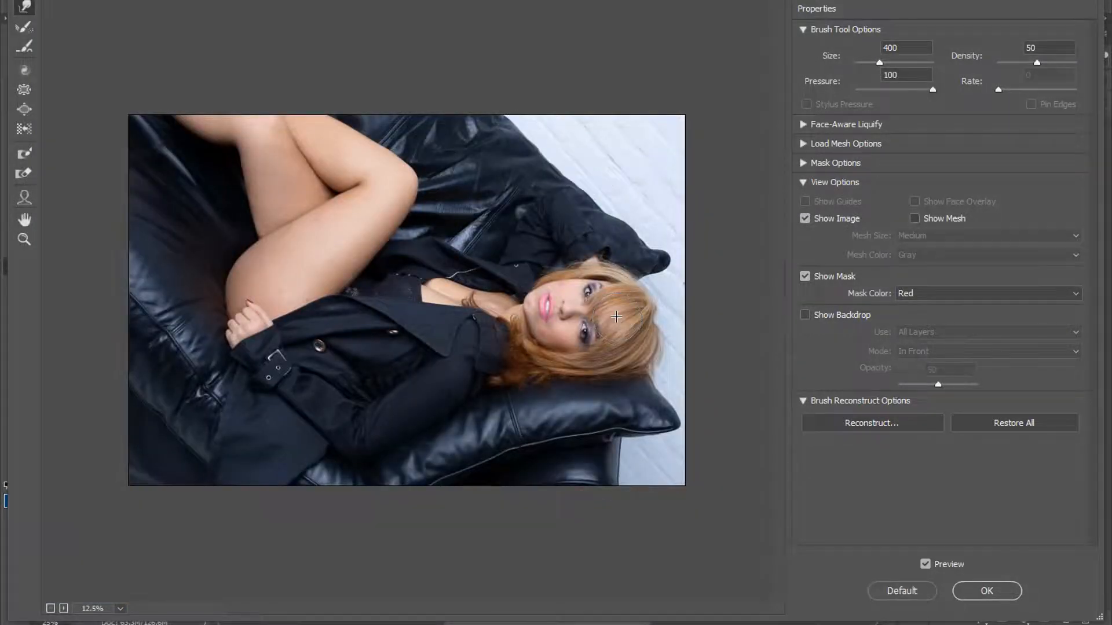
pyautogui.hotkey('ctrl', '+')
pyautogui.hotkey('ctrl', '+')
pyautogui.hotkey('ctrl', '+')
pyautogui.press('[')
pyautogui.press(']')
pyautogui.press(']')
pyautogui.press(']')
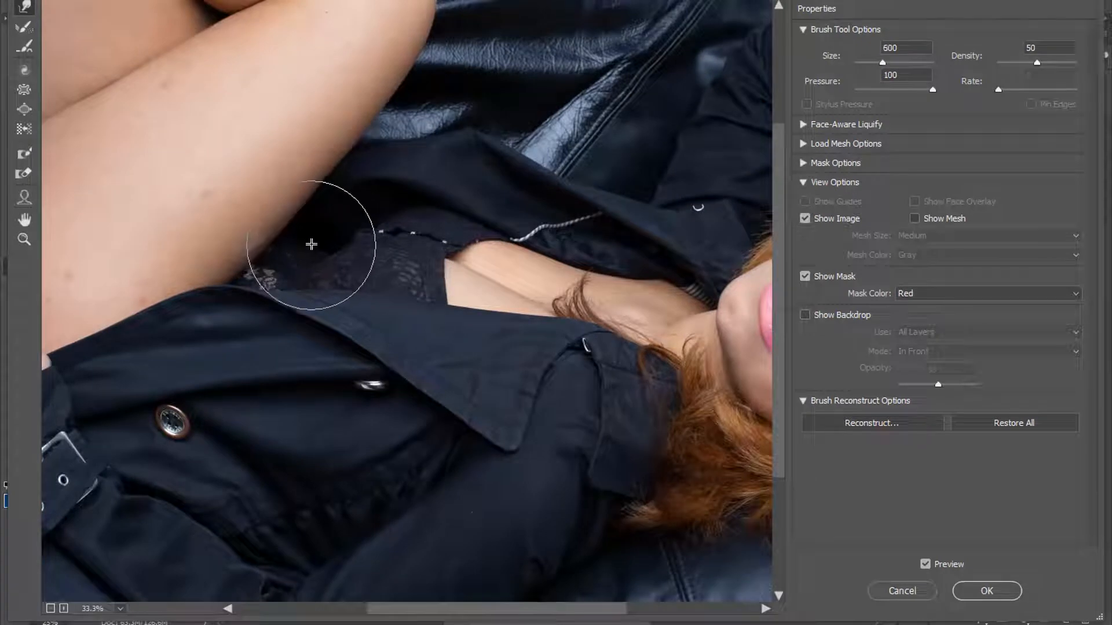
pyautogui.moveTo(283, 235); pyautogui.dragTo(342, 238)
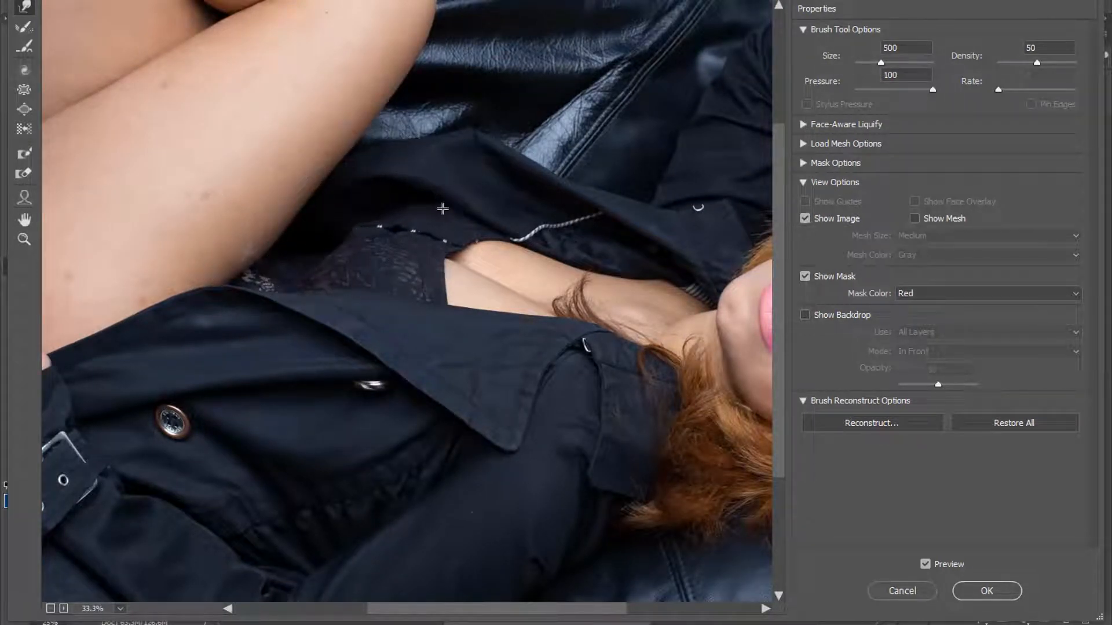
# Step: Refine the waist and lace top next to the front thigh with Forward Warp brush sizes 1000, 700 and 900
pyautogui.press(']')
pyautogui.press(']')
pyautogui.press(']')
pyautogui.press(']')
pyautogui.press(']')
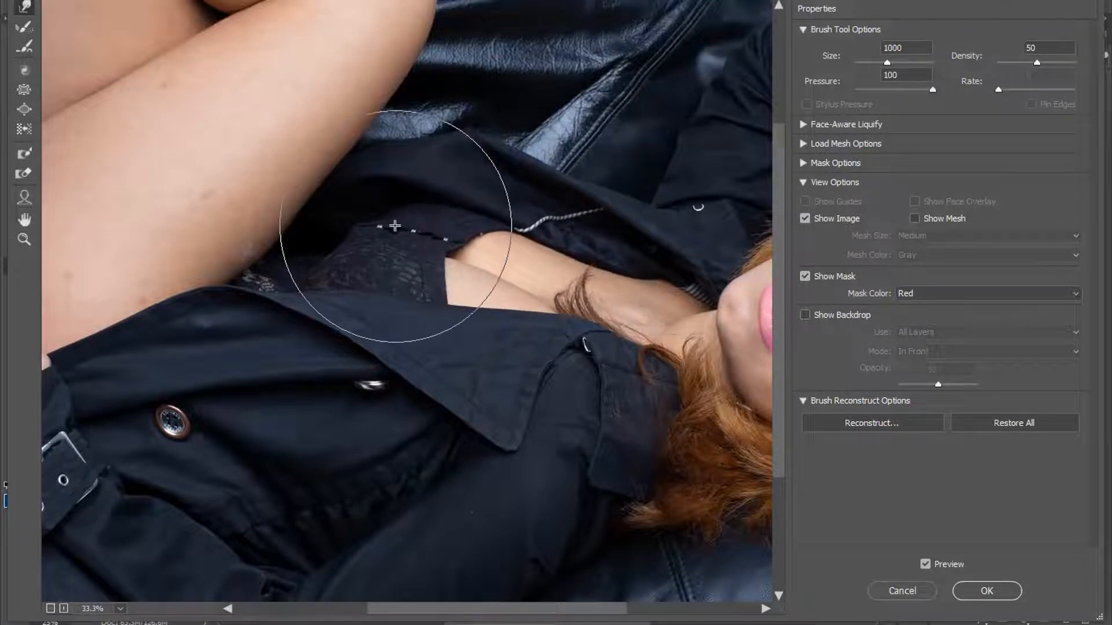
pyautogui.press('[')
pyautogui.press('[')
pyautogui.press('[')
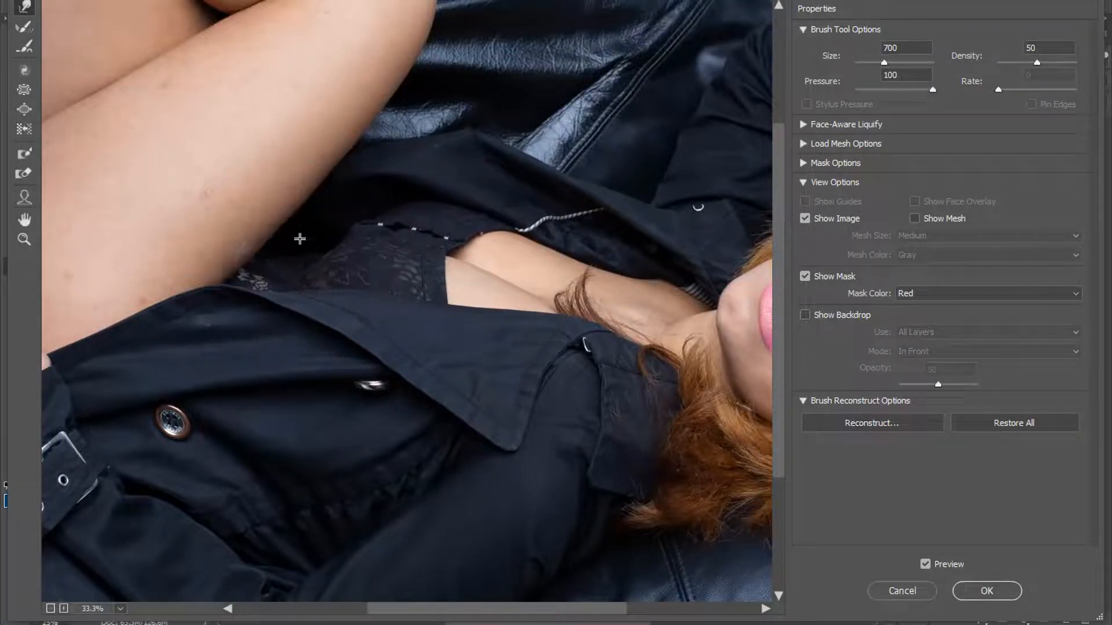
pyautogui.press(']')
pyautogui.press(']')
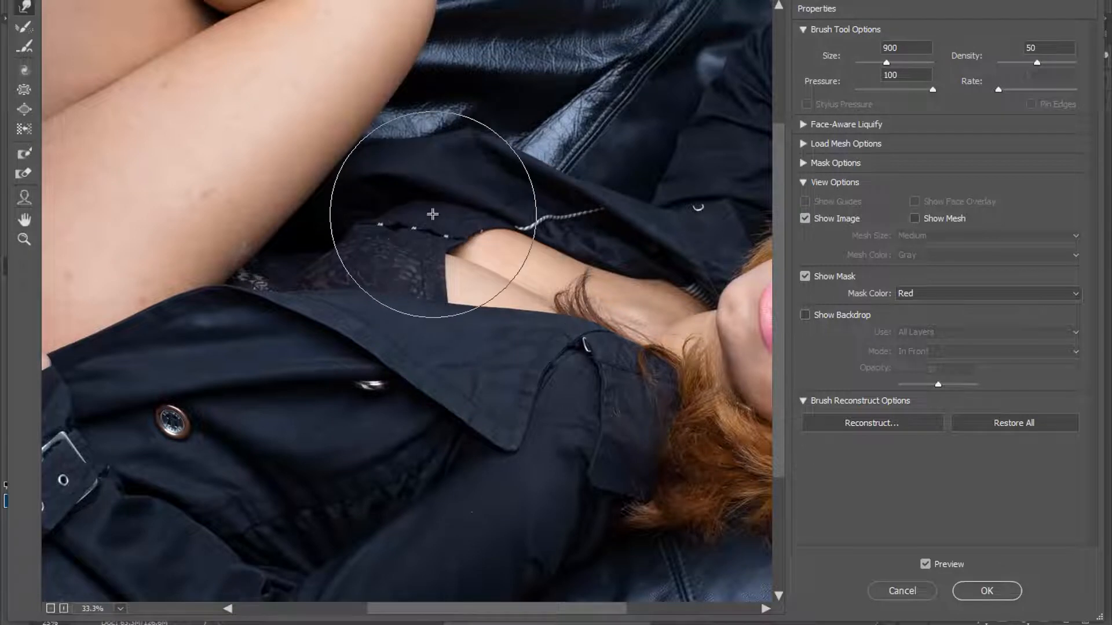
pyautogui.hotkey('ctrl', '-')
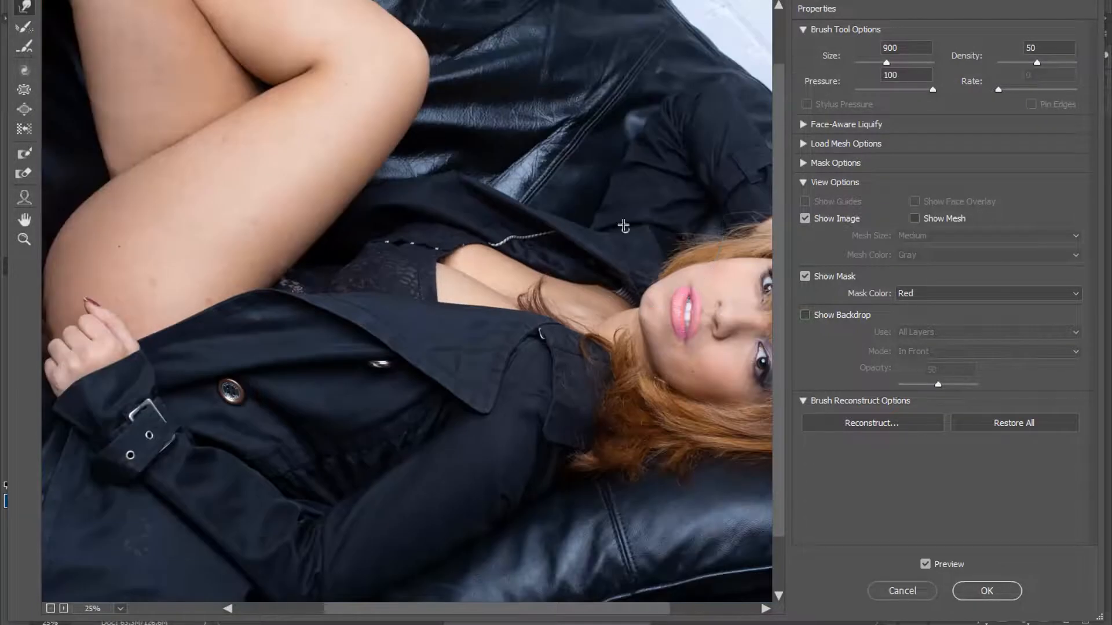
# Step: Try the Bloat tool on the chest and neckline area with a brush of size 1400
pyautogui.click(23, 93)
pyautogui.click(24, 109)
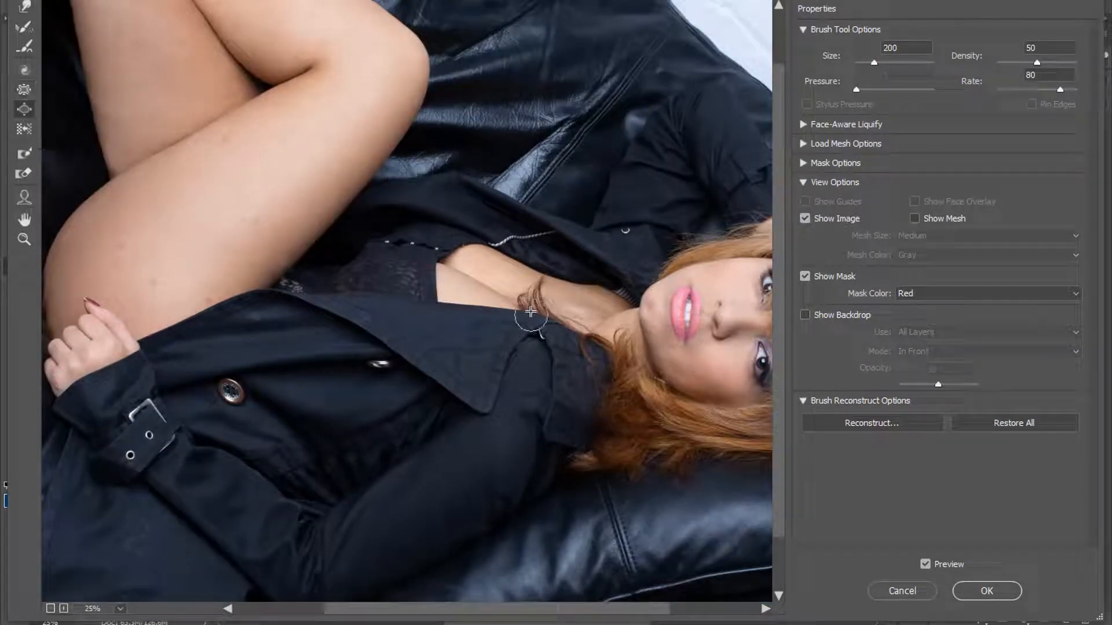
pyautogui.press(']')
pyautogui.press(']')
pyautogui.press(']')
pyautogui.press(']')
pyautogui.press(']')
pyautogui.press(']')
pyautogui.press(']')
pyautogui.press(']')
pyautogui.press(']')
pyautogui.press(']')
pyautogui.press(']')
pyautogui.press(']')
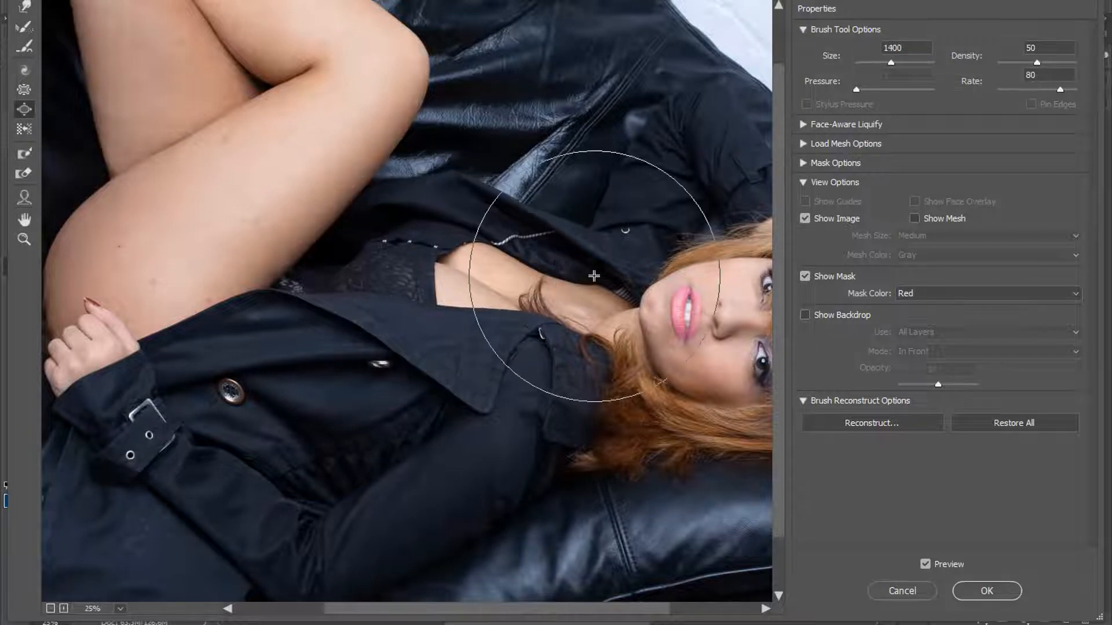
pyautogui.hotkey('ctrl', '-')
pyautogui.hotkey('ctrl', '+')
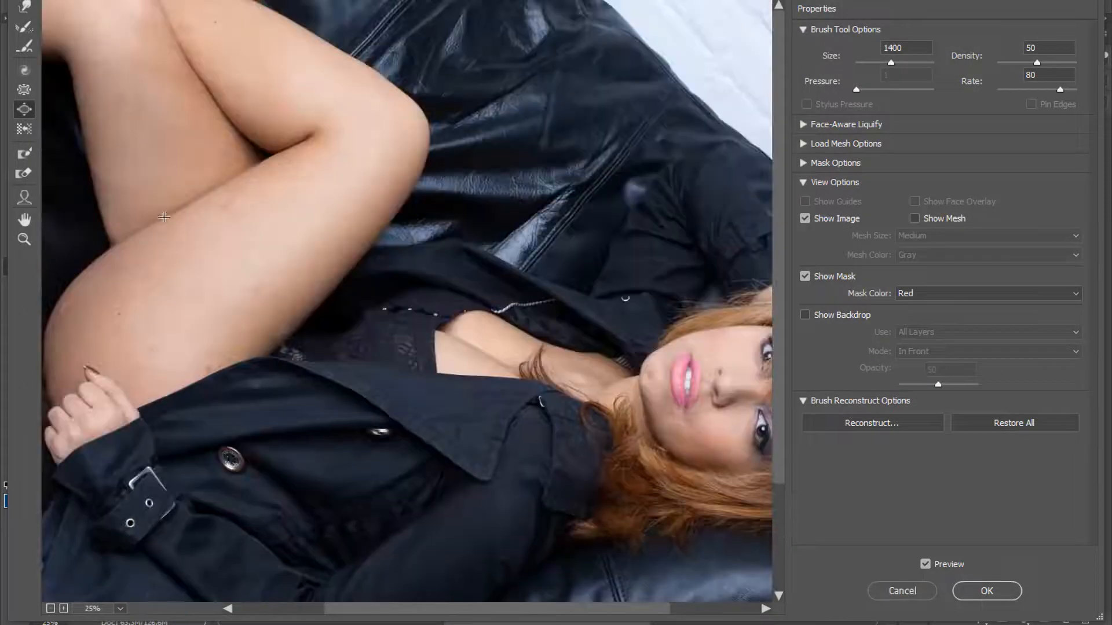
# Step: Adjust the far leg beside the hip and knee with Forward Warp brush sizes 700 and 500, and apply the Liquify result
pyautogui.click(24, 7)
pyautogui.moveTo(208, 239)
pyautogui.mouseDown()
pyautogui.moveTo(110, 220)
pyautogui.moveTo(124, 194)
pyautogui.mouseUp()
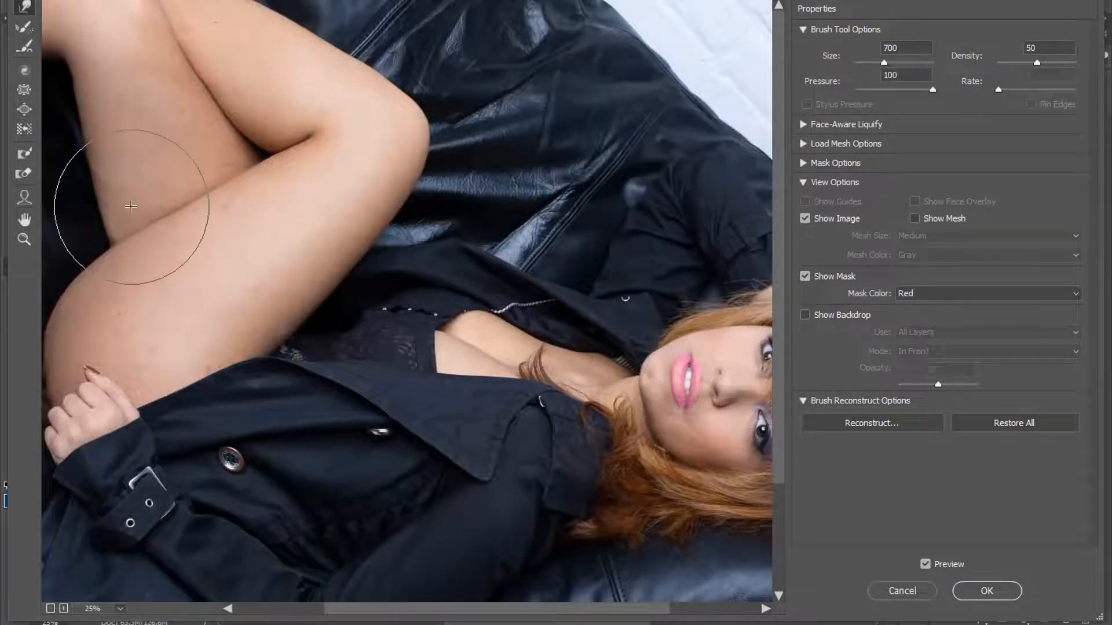
pyautogui.press('[')
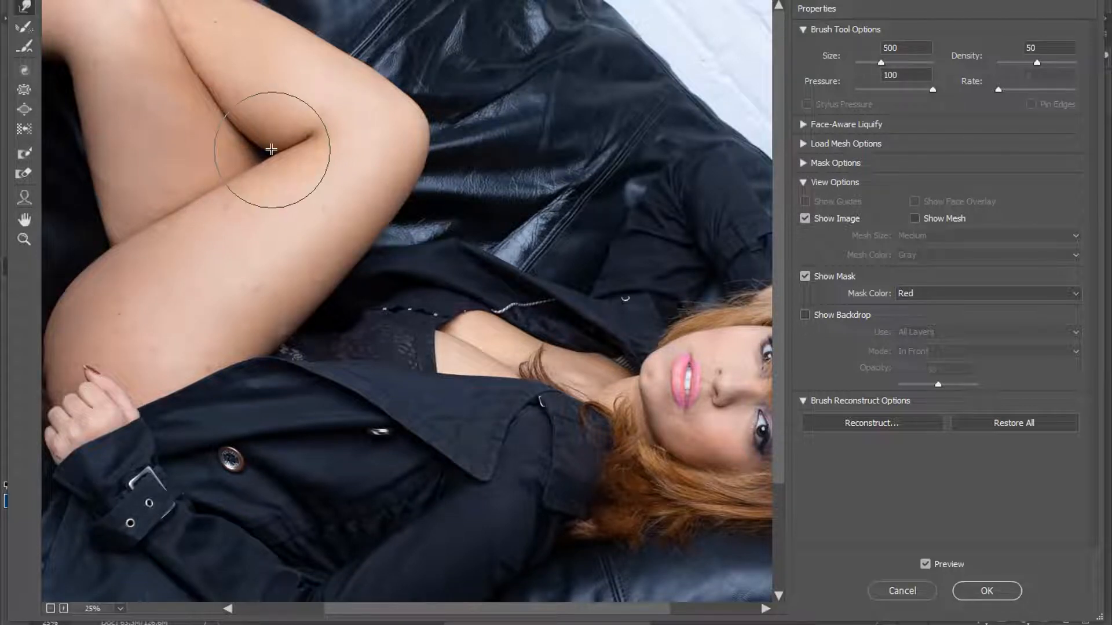
pyautogui.moveTo(271, 149); pyautogui.dragTo(210, 168)
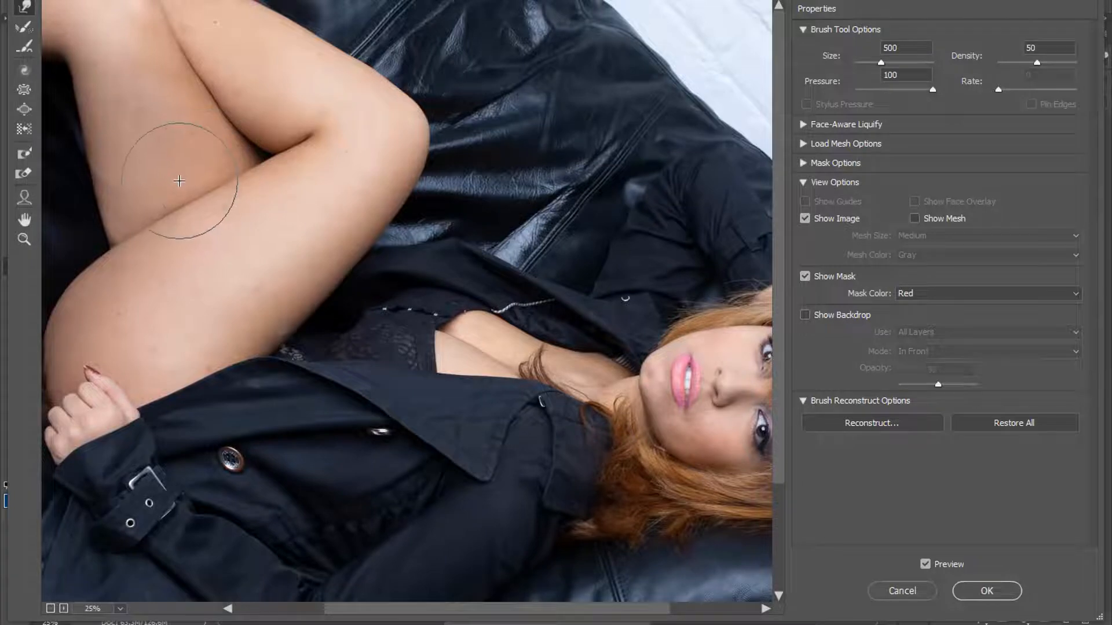
pyautogui.hotkey('ctrl', '-')
pyautogui.click(987, 591)
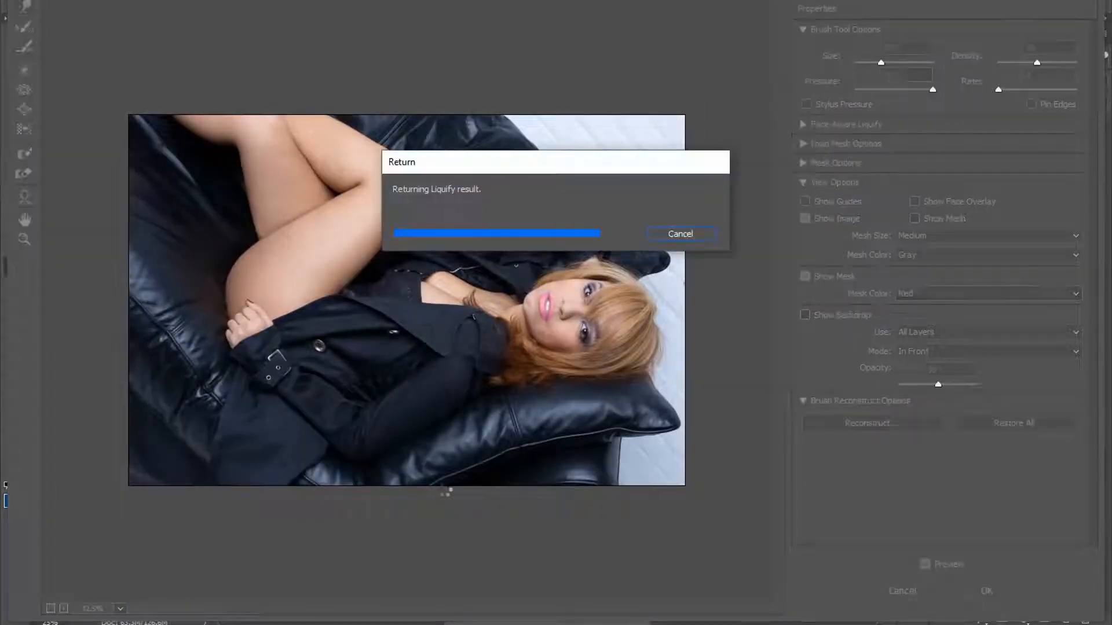
# Step: Compare the liquified Layer 1 with the original Background by switching its visibility off and on
pyautogui.hotkey('ctrl', '-')
pyautogui.hotkey('ctrl', '-')
pyautogui.hotkey('ctrl', '-')
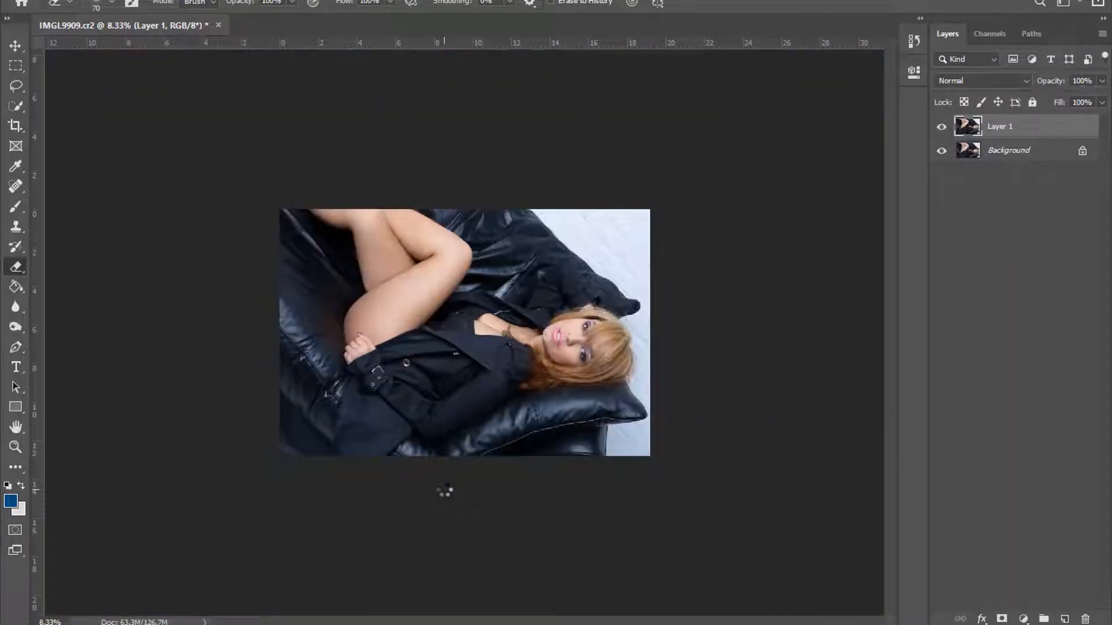
pyautogui.click(942, 127)
pyautogui.click(942, 127)
pyautogui.click(942, 127)
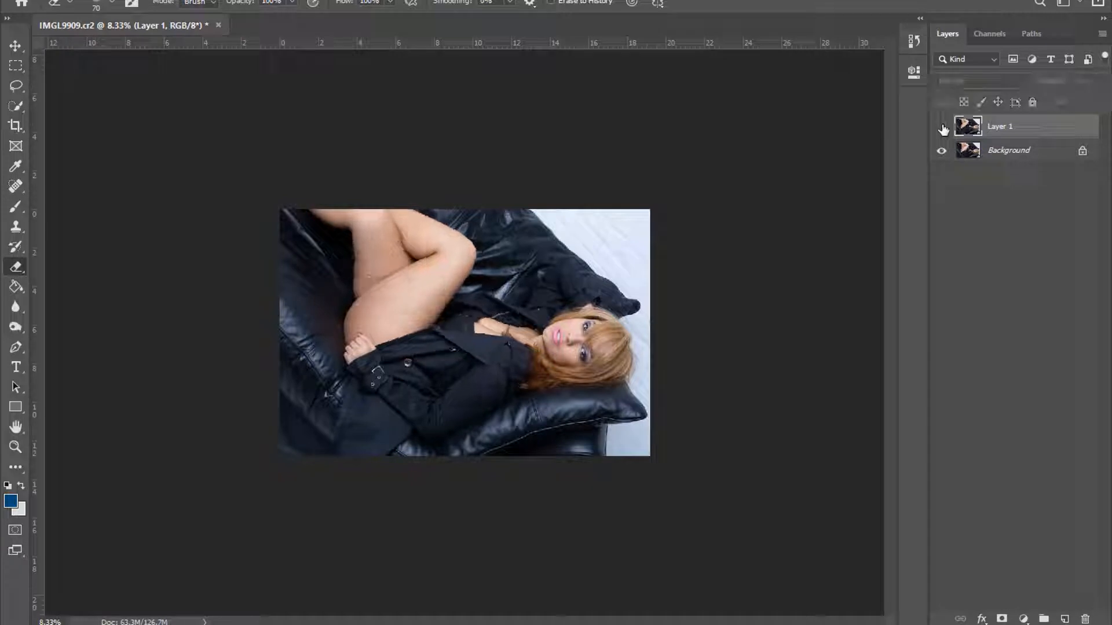
pyautogui.click(941, 127)
pyautogui.click(941, 127)
pyautogui.click(942, 127)
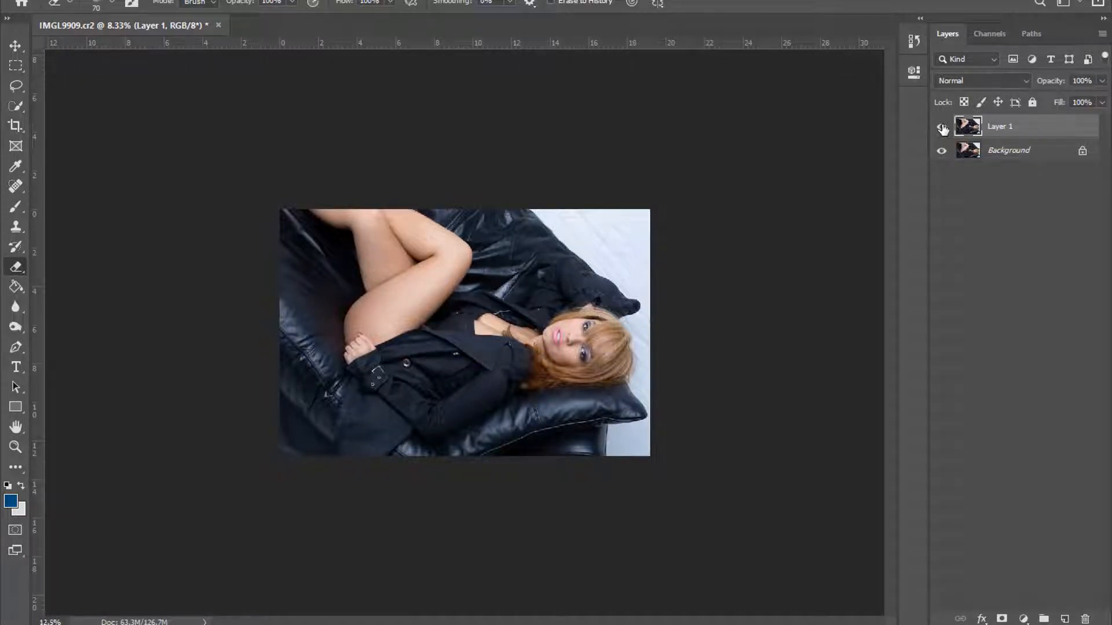
# Step: Duplicate Layer 1 and open the copy in Liquify
pyautogui.hotkey('ctrl', '+')
pyautogui.hotkey('ctrl', '+')
pyautogui.click(18, 87)
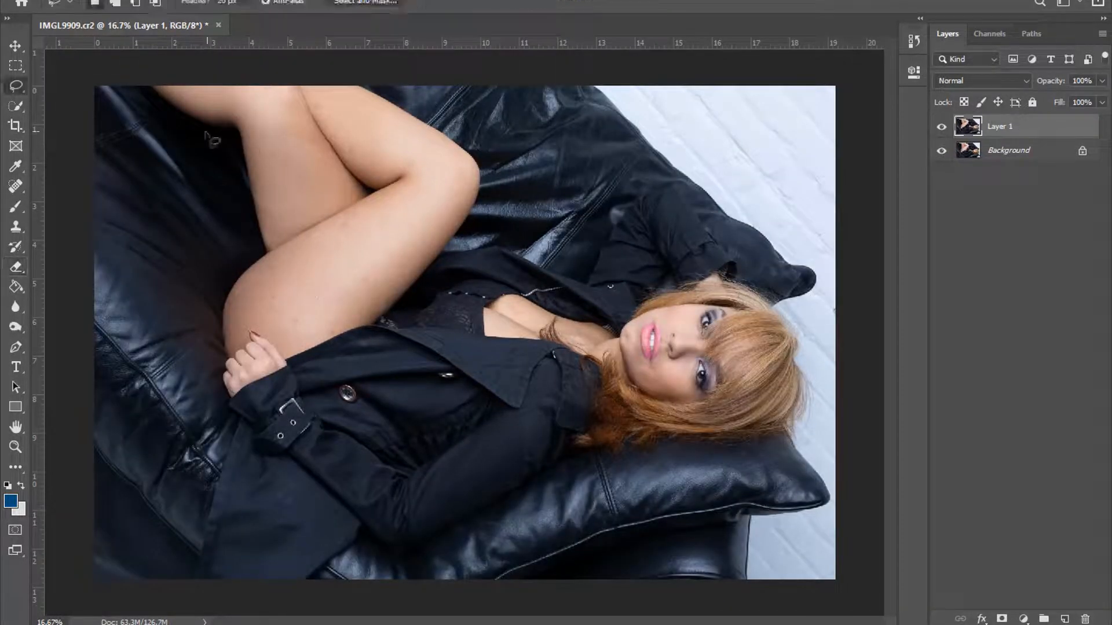
pyautogui.hotkey('ctrl', 'j')
pyautogui.click(228, 1)
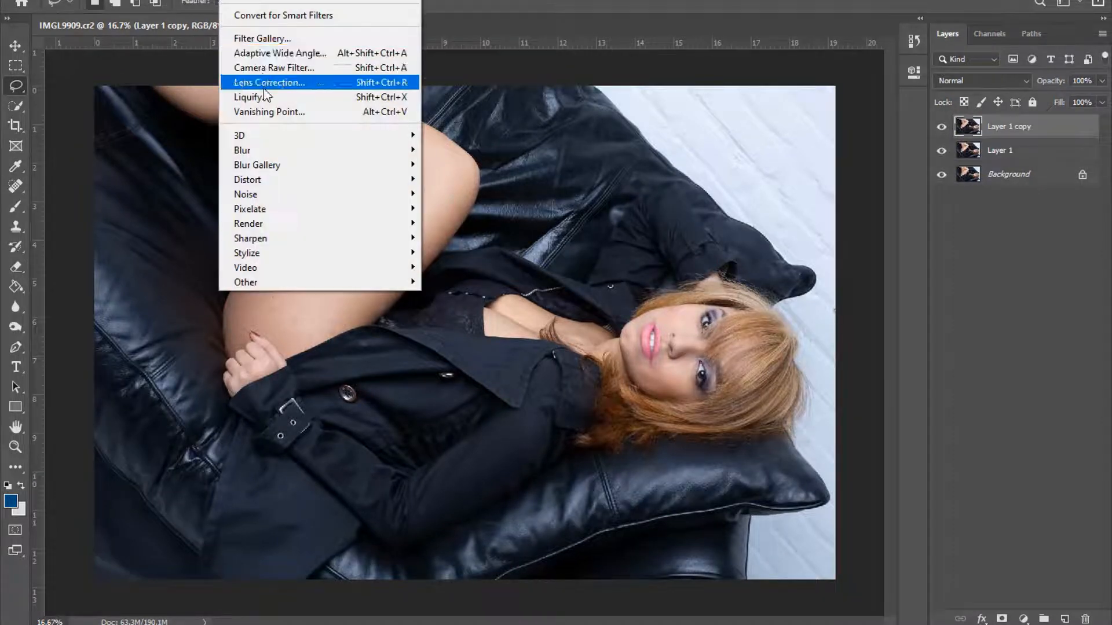
pyautogui.click(264, 97)
# Step: Push the far leg's sofa-side contour outward above the hip with the Forward Warp brush, reducing it from size 1800 to 700
pyautogui.hotkey('ctrl', '+')
pyautogui.hotkey('ctrl', '-')
pyautogui.hotkey('ctrl', '-')
pyautogui.press(']')
pyautogui.press(']')
pyautogui.press(']')
pyautogui.press(']')
pyautogui.press(']')
pyautogui.press(']')
pyautogui.press(']')
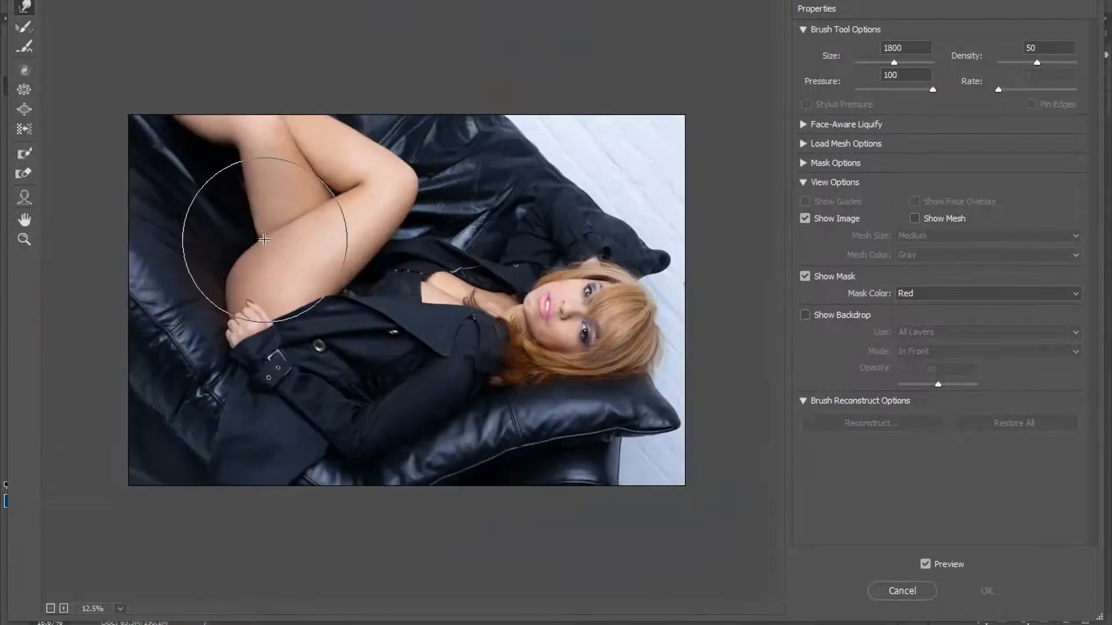
pyautogui.press('[')
pyautogui.press('[')
pyautogui.press('[')
pyautogui.press('[')
pyautogui.moveTo(255, 241)
pyautogui.mouseDown()
pyautogui.moveTo(252, 199)
pyautogui.moveTo(259, 215)
pyautogui.mouseUp()
pyautogui.moveTo(242, 168); pyautogui.dragTo(241, 144)
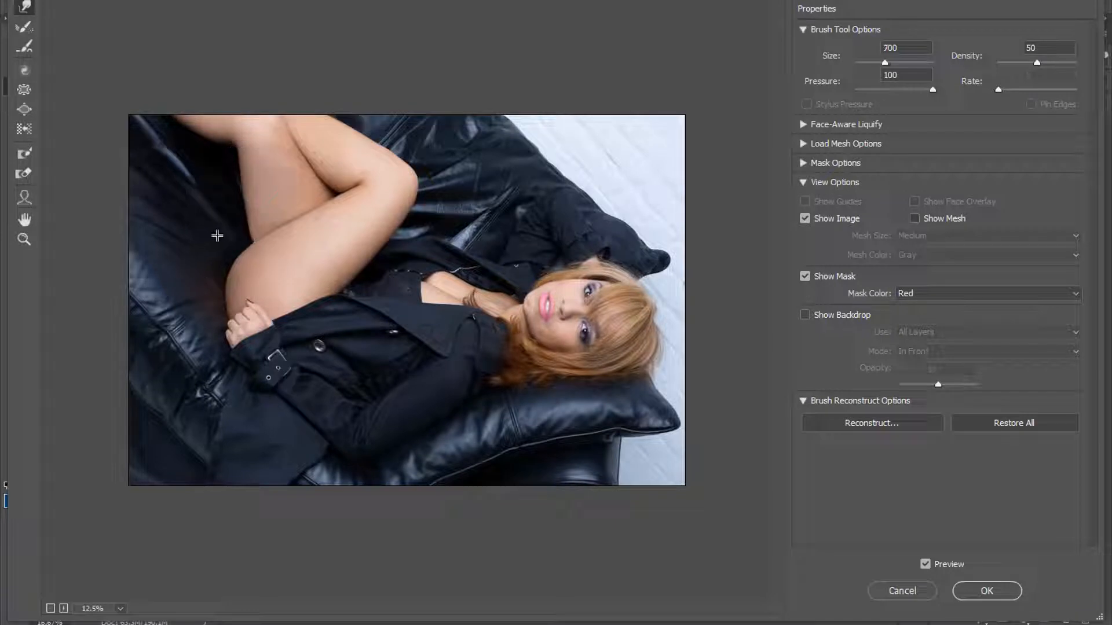
# Step: Smooth the far leg's edge near the hip with Forward Warp brush sizes 200 to 400 and apply the Liquify result
pyautogui.click(254, 242)
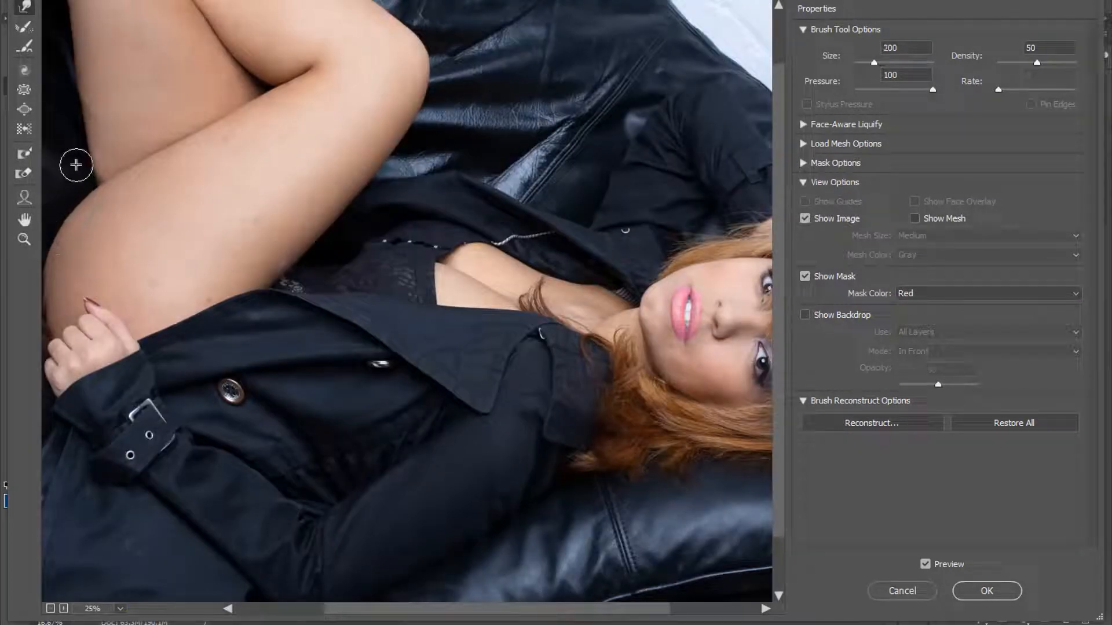
pyautogui.press(']')
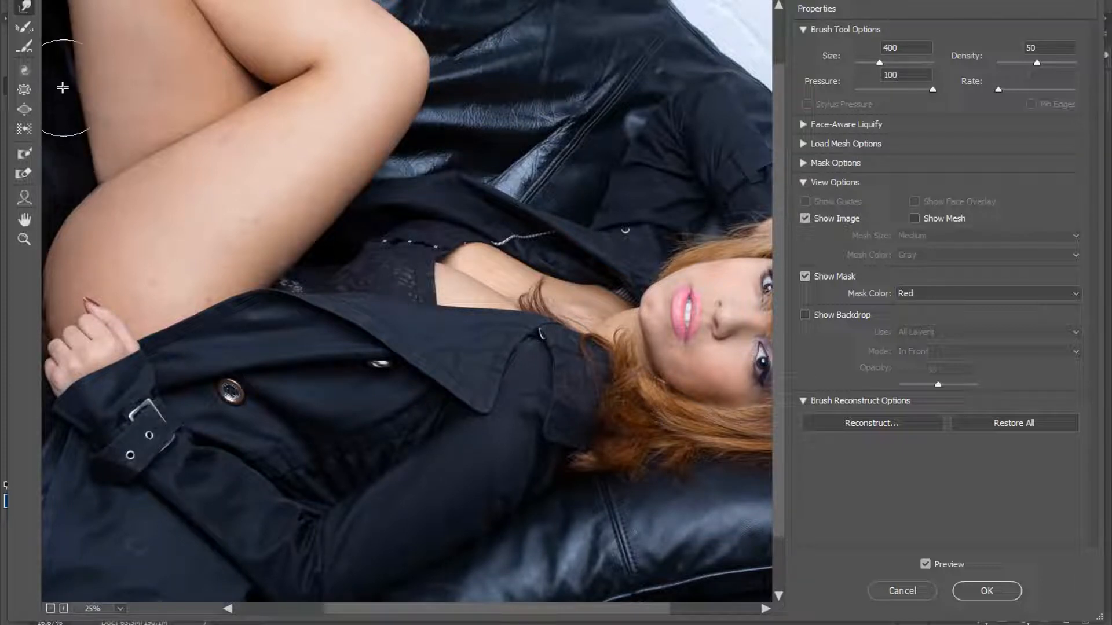
pyautogui.hotkey('ctrl', '-')
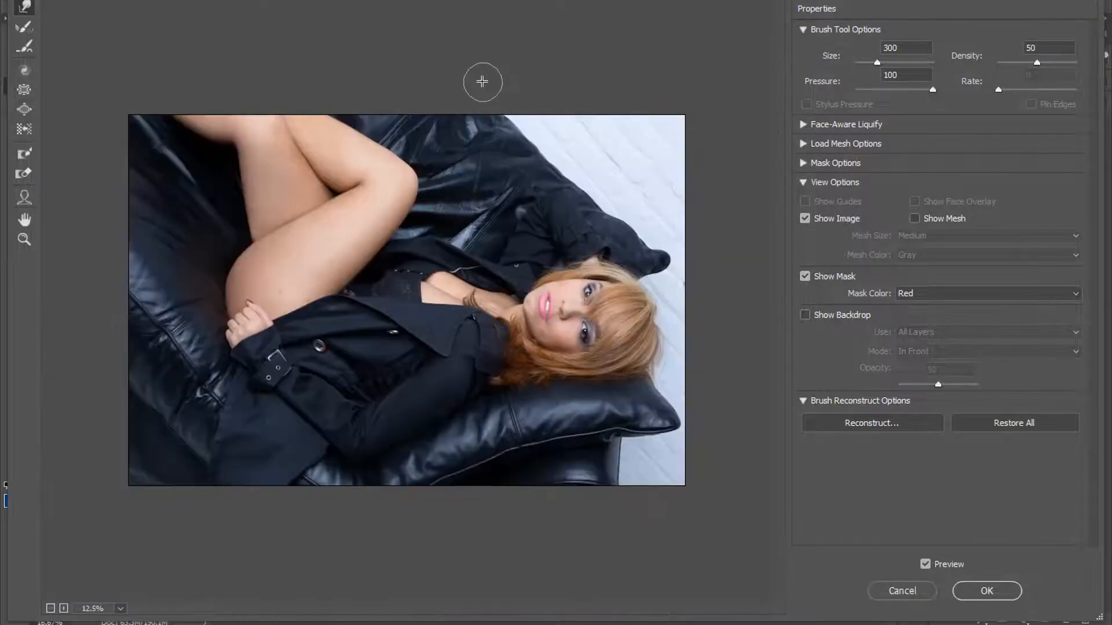
pyautogui.click(986, 591)
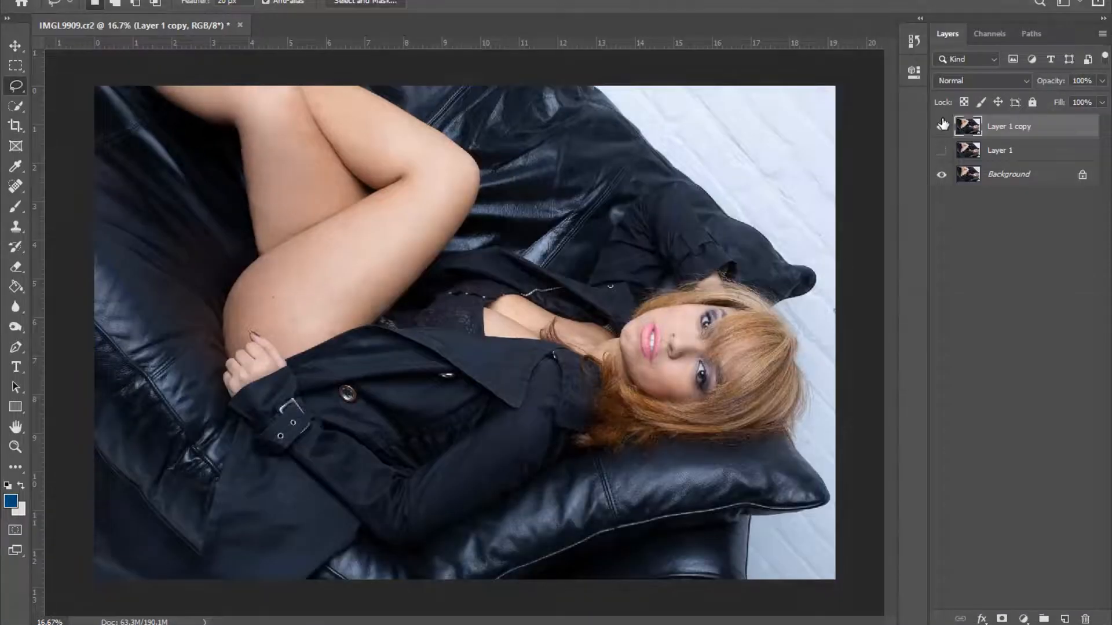
# Step: Compare Layer 1 copy with the original Background by switching its visibility off and on
pyautogui.click(942, 125)
pyautogui.click(942, 125)
pyautogui.click(942, 125)
pyautogui.click(941, 125)
pyautogui.click(942, 126)
pyautogui.click(942, 125)
# Step: Duplicate Layer 1 copy for a darkening adjustment around the legs
pyautogui.press('z')
pyautogui.click(206, 208)
pyautogui.click(223, 206)
pyautogui.hotkey('ctrl', 'j')
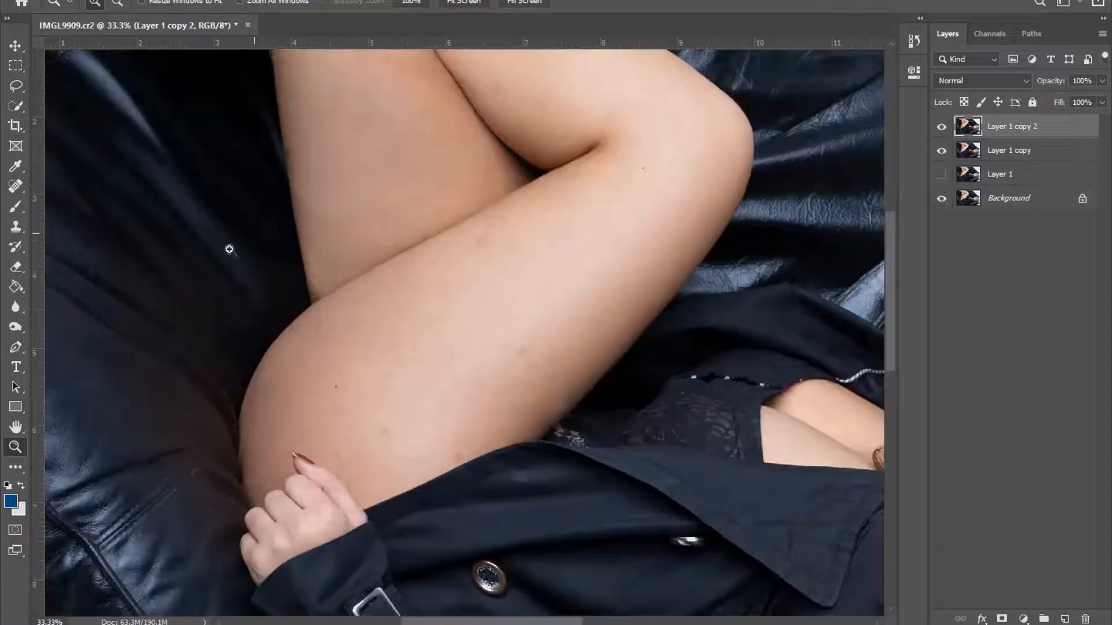
pyautogui.click(95, 1)
pyautogui.moveTo(125, 15)
pyautogui.click(288, 32)
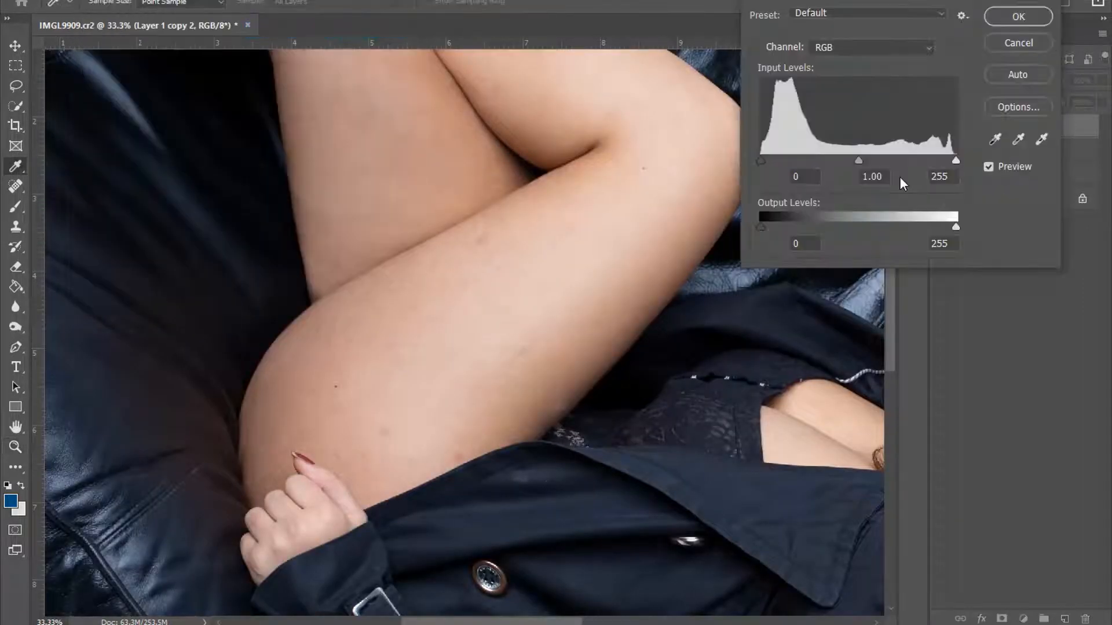
pyautogui.click(1007, 43)
# Step: Darken Layer 1 copy 2 strongly with Curves by pulling the middle of the RGB curve down
pyautogui.click(95, 1)
pyautogui.click(289, 46)
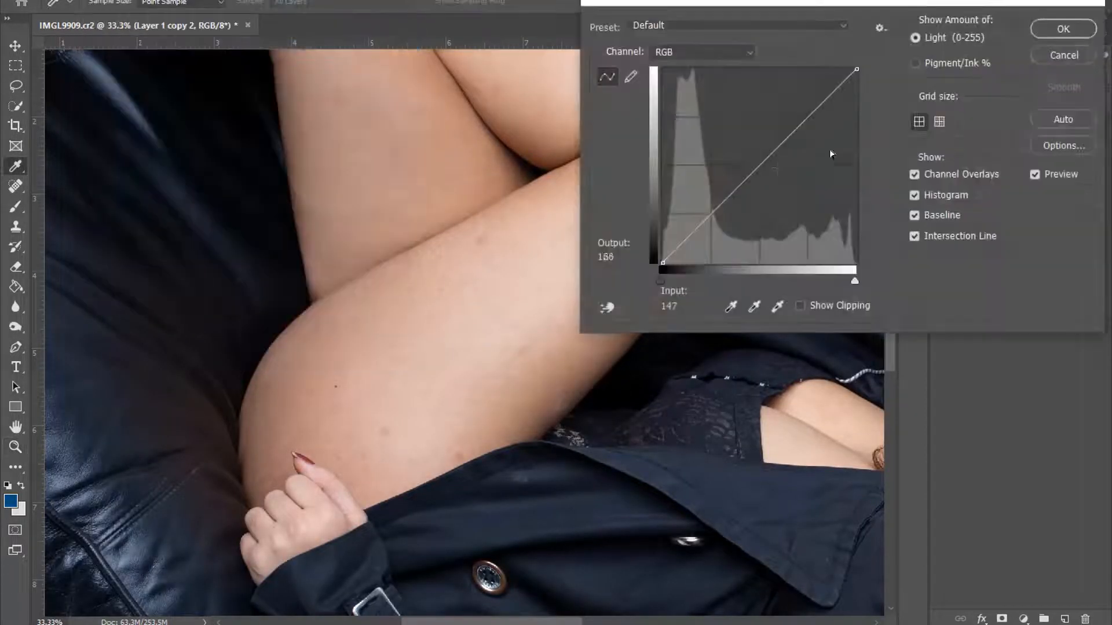
pyautogui.moveTo(760, 169); pyautogui.dragTo(758, 225)
pyautogui.click(1063, 29)
# Step: Reduce the darkened layer's saturation to -20 with Hue/Saturation
pyautogui.click(94, 1)
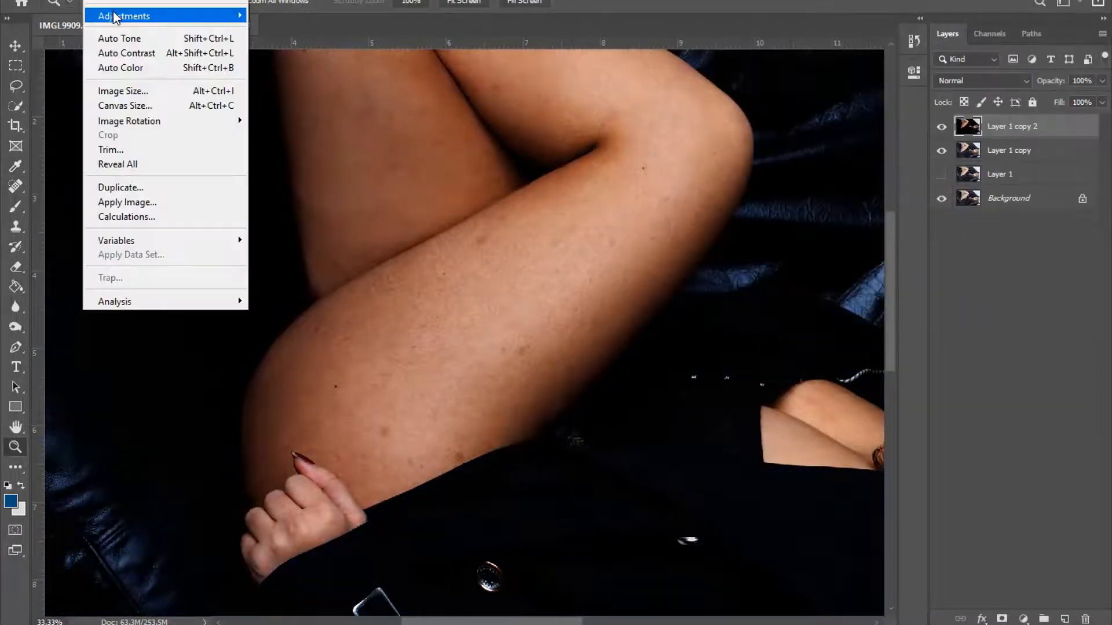
pyautogui.moveTo(124, 15)
pyautogui.click(290, 96)
pyautogui.moveTo(808, 124); pyautogui.dragTo(794, 124)
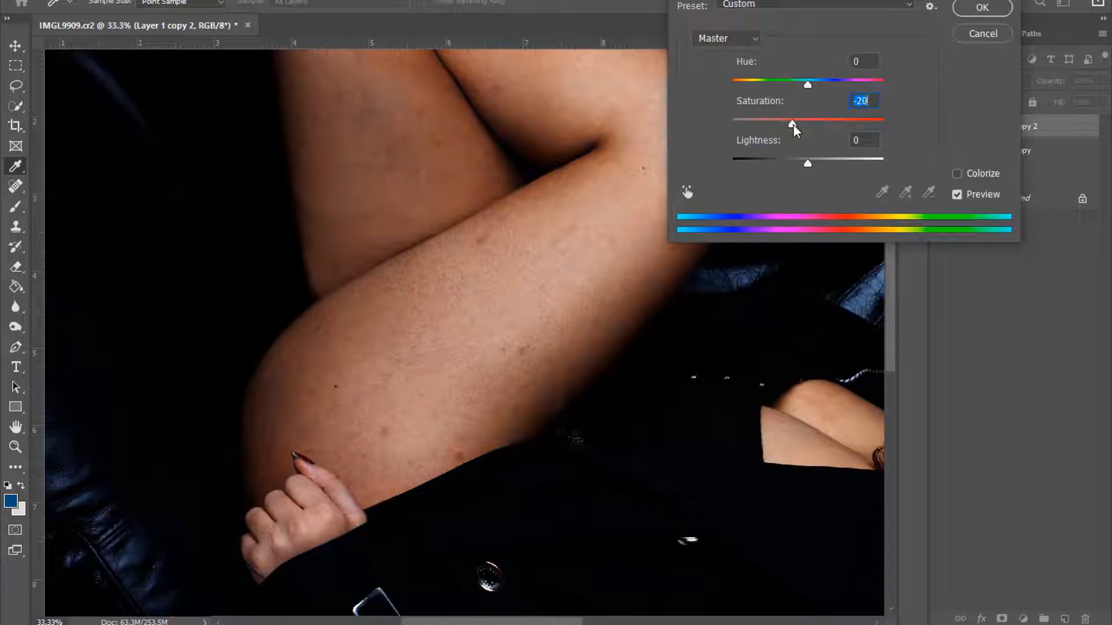
pyautogui.click(975, 9)
# Step: Add an inverted black mask to the darkened layer and paint the shadow in white along the far leg's sofa-side edge
pyautogui.click(1001, 618)
pyautogui.hotkey('ctrl', 'i')
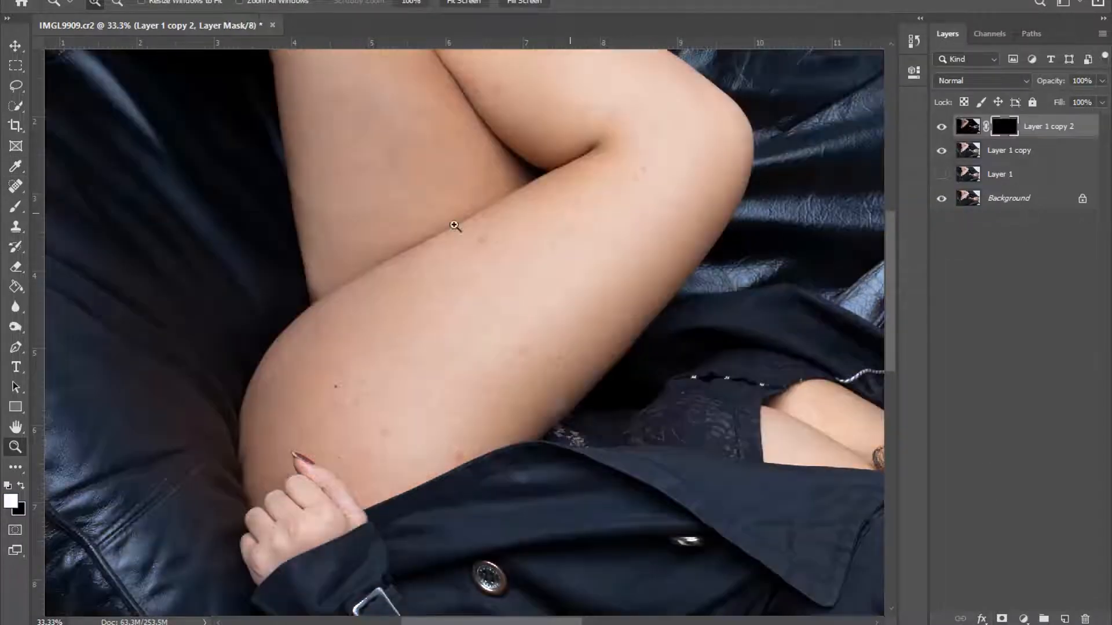
pyautogui.press('b')
pyautogui.moveTo(268, 85); pyautogui.dragTo(308, 318)
pyautogui.press(']')
pyautogui.moveTo(268, 115); pyautogui.dragTo(298, 257)
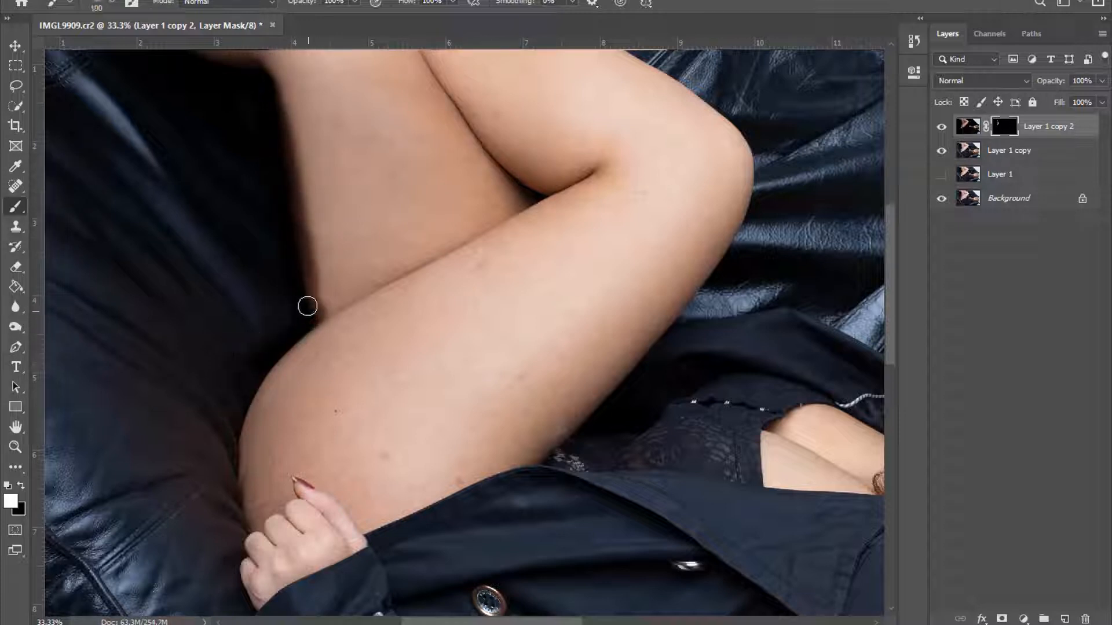
# Step: Clean up the painted shadow along the far leg on the mask with the Eraser, using sizes up to 400
pyautogui.press('e')
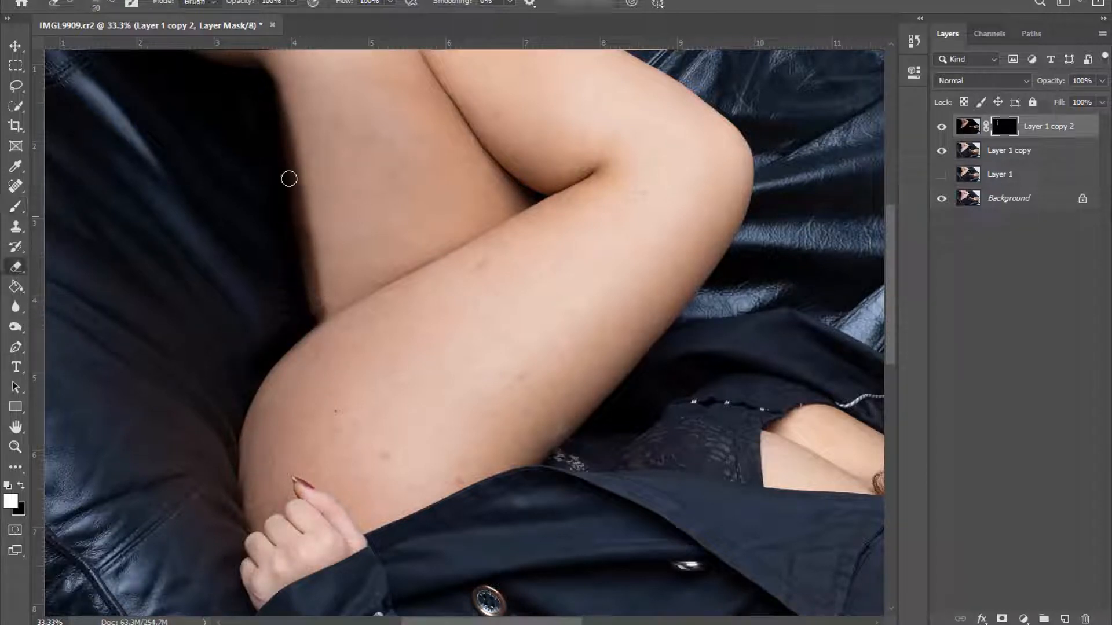
pyautogui.press(']')
pyautogui.press(']')
pyautogui.press(']')
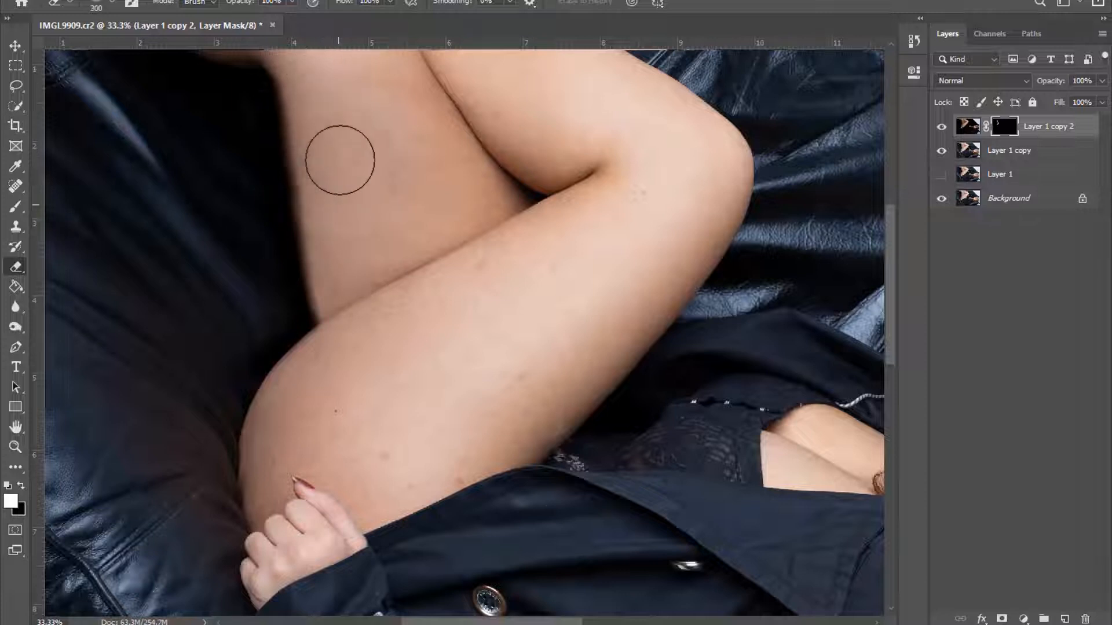
pyautogui.press(']')
pyautogui.press(']')
pyautogui.click(941, 126)
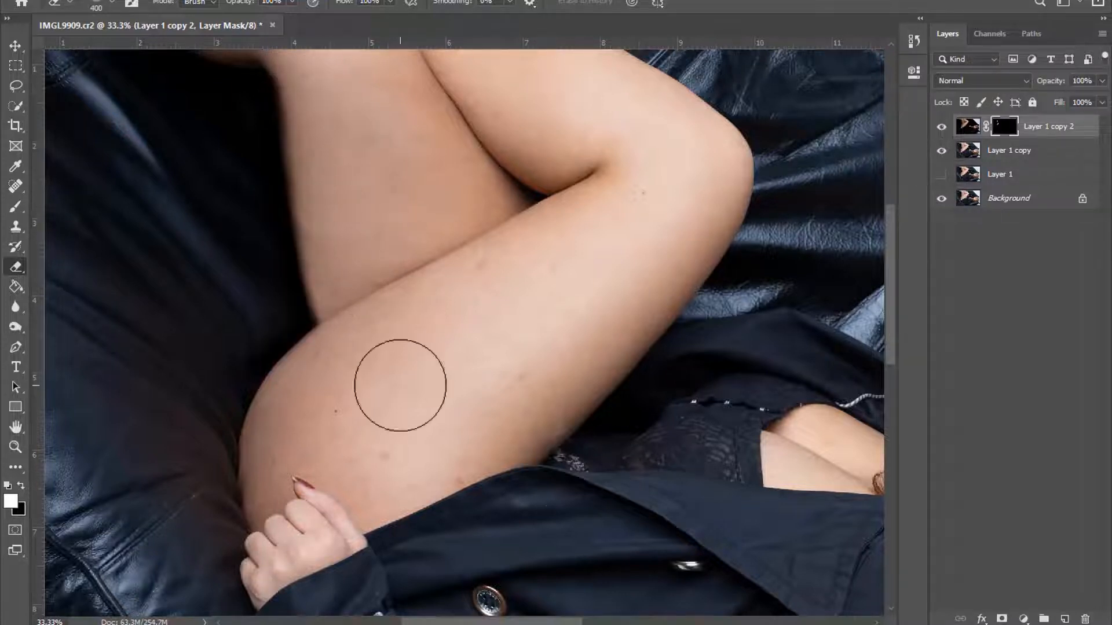
pyautogui.press('[')
pyautogui.press('[')
# Step: Lower the darkened layer's opacity, trying 49% and settling on 58%, and toggle its visibility to compare the shadow
pyautogui.moveTo(1075, 100); pyautogui.dragTo(1066, 102)
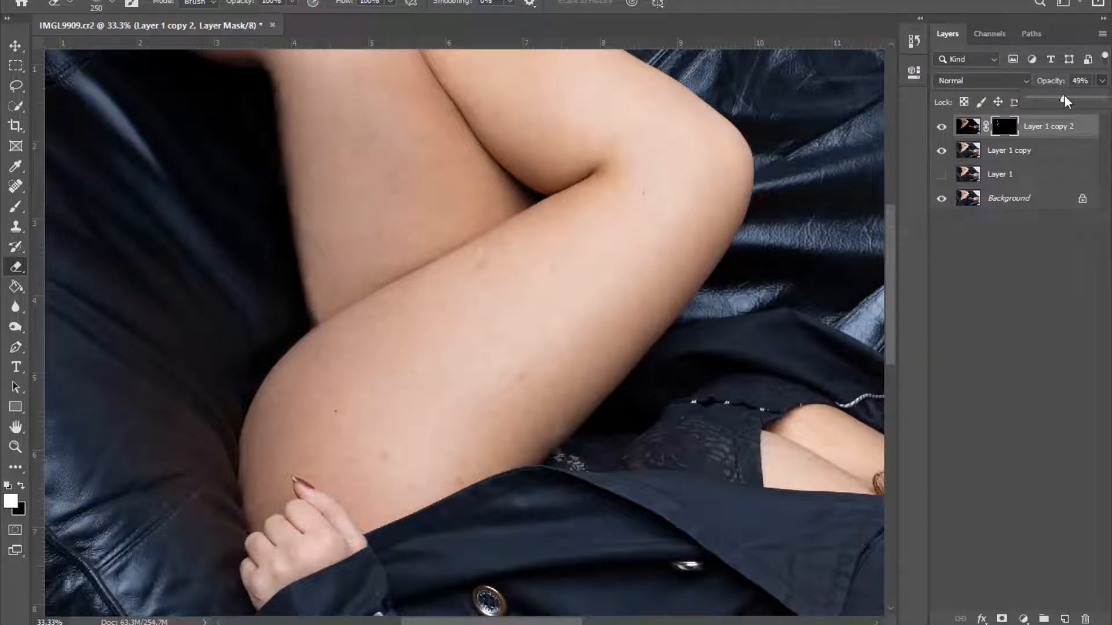
pyautogui.click(941, 127)
pyautogui.click(941, 128)
pyautogui.click(941, 127)
pyautogui.click(941, 127)
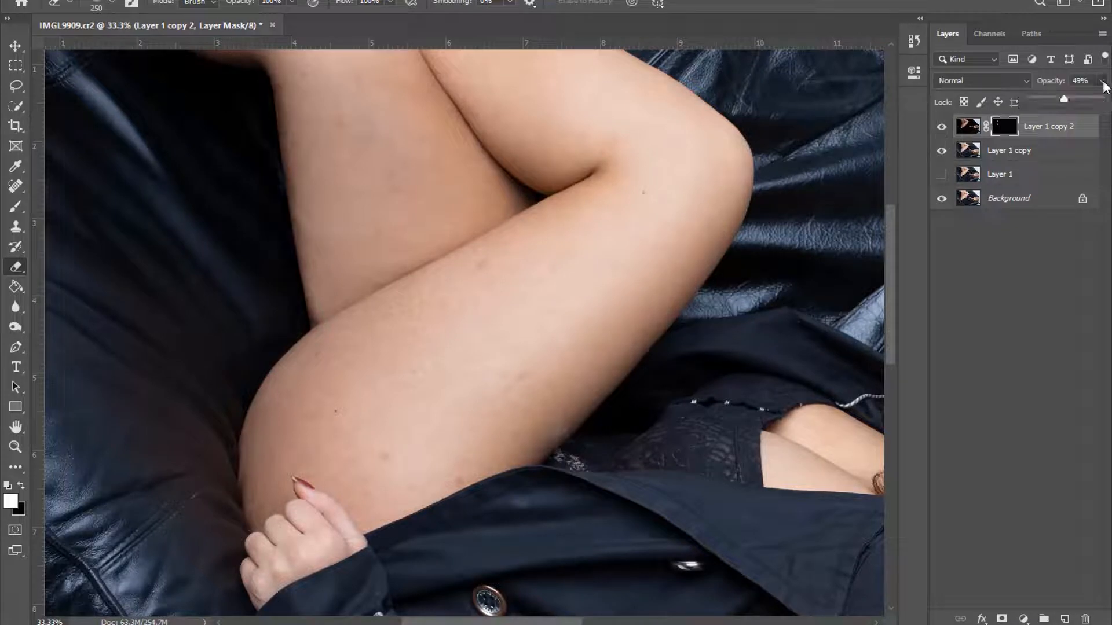
# Step: Soften the darkened layer's image with an 18-pixel Gaussian Blur, comparing it with the preview toggled
pyautogui.click(229, 2)
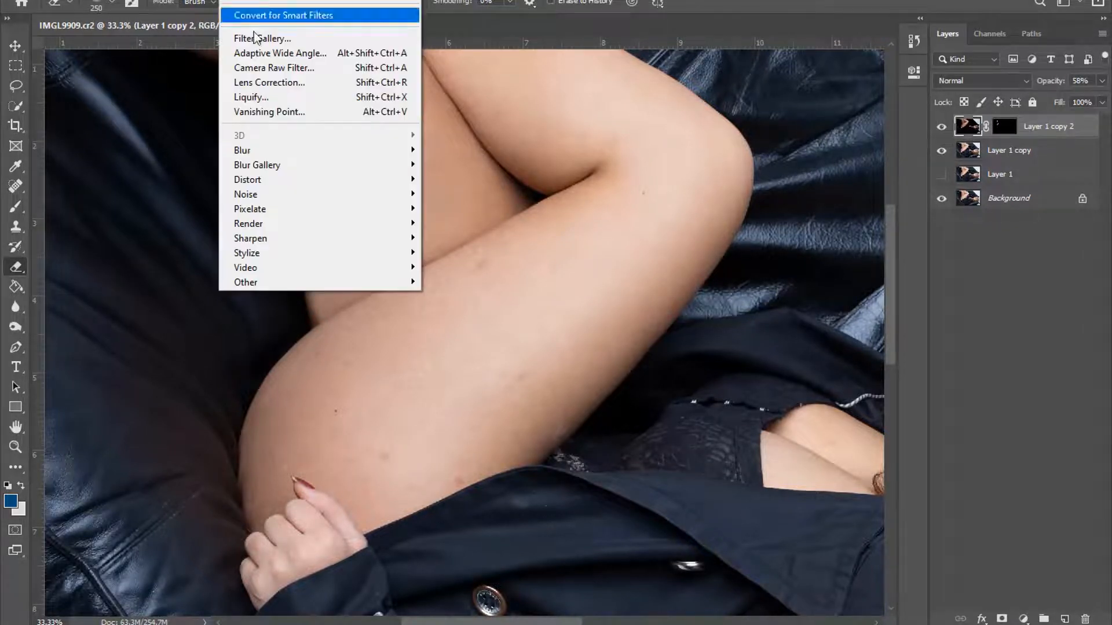
pyautogui.moveTo(348, 149)
pyautogui.click(459, 209)
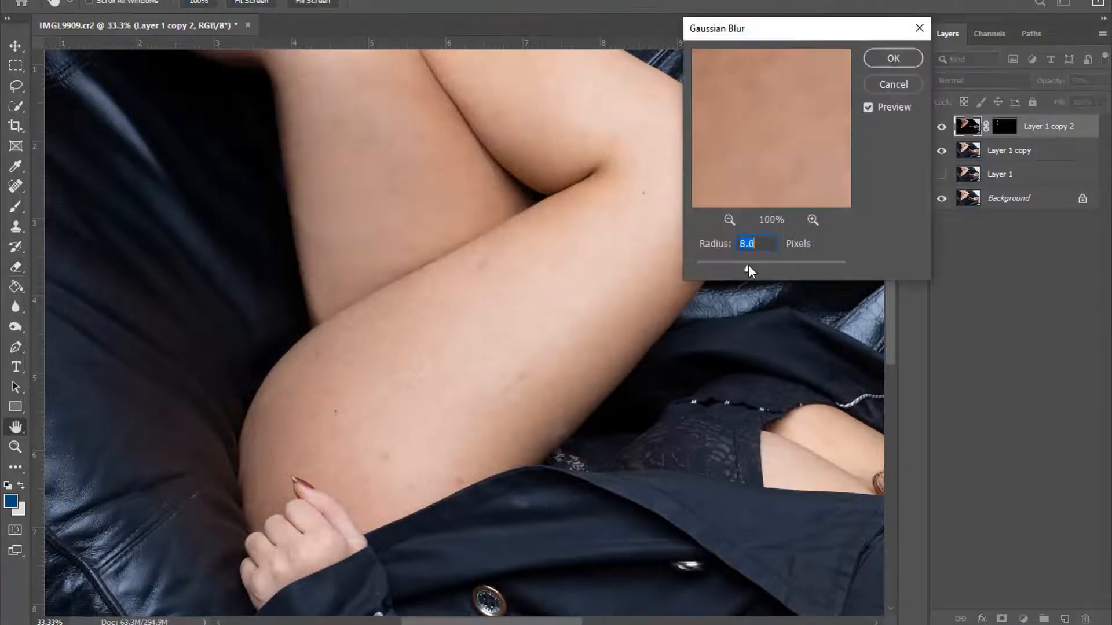
pyautogui.click(870, 107)
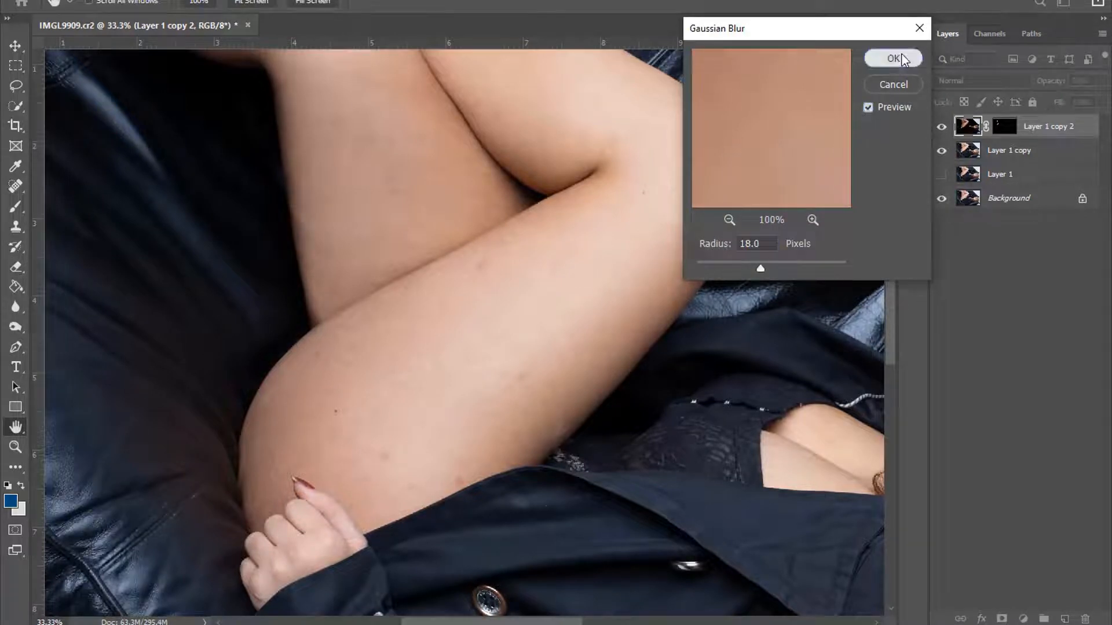
pyautogui.click(893, 58)
# Step: Raise the darkened layer's opacity to 100% and check the blurred shadow edge with the Eraser at sizes 100 and 250
pyautogui.press('e')
pyautogui.click(1102, 81)
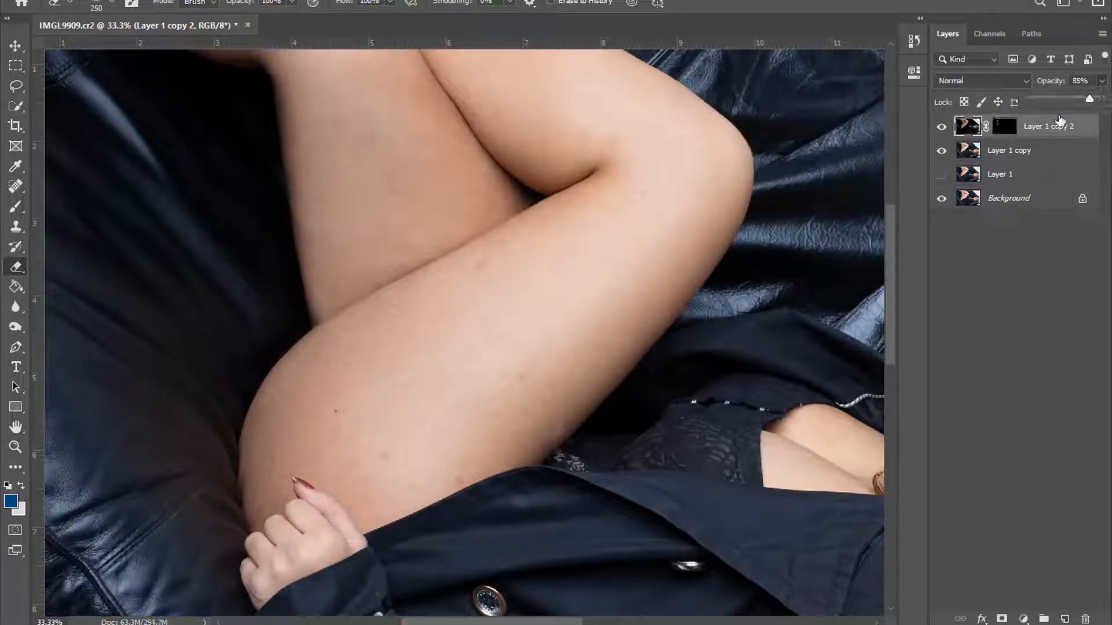
pyautogui.moveTo(1071, 99); pyautogui.dragTo(1109, 101)
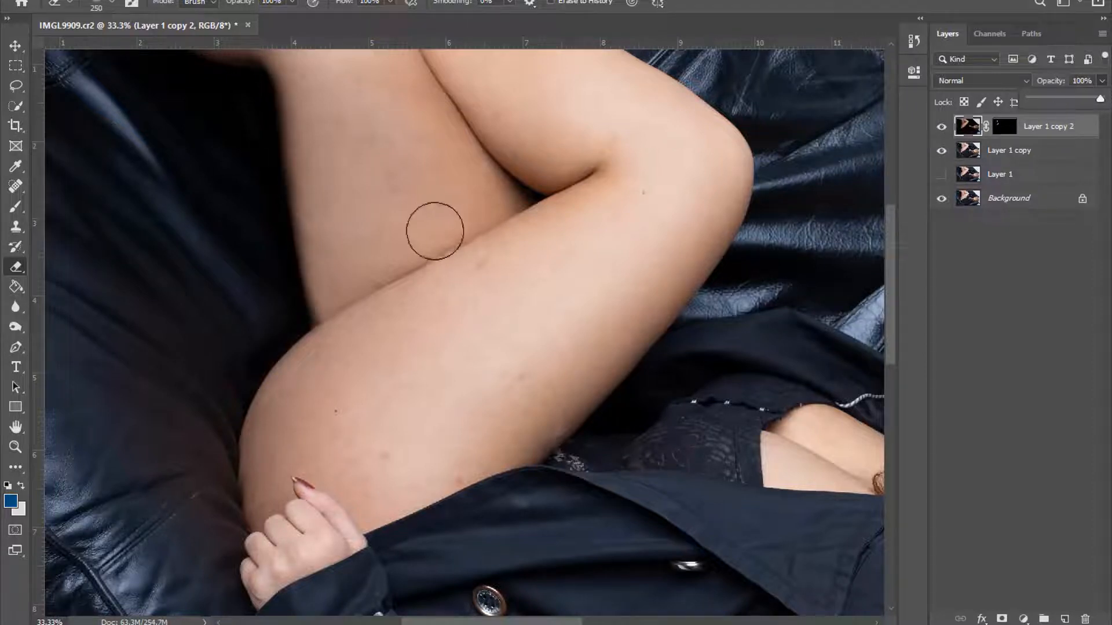
pyautogui.hotkey('ctrl', '+')
pyautogui.press('[')
pyautogui.press('[')
pyautogui.press('[')
pyautogui.press('[')
pyautogui.press('[')
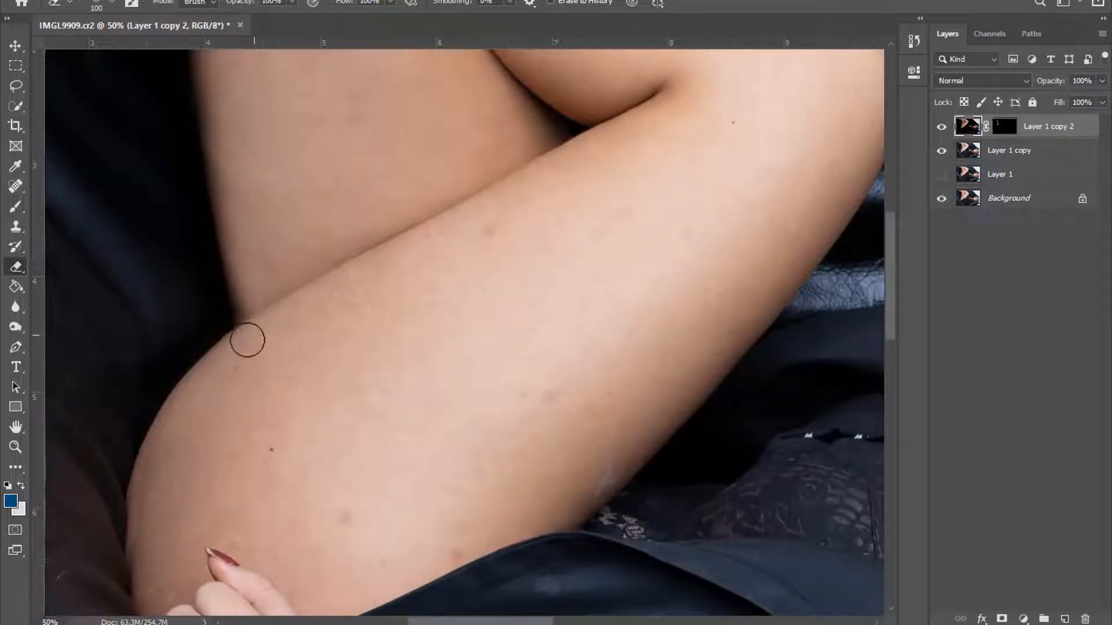
pyautogui.press(']')
pyautogui.press(']')
pyautogui.press(']')
pyautogui.press(']')
pyautogui.press(']')
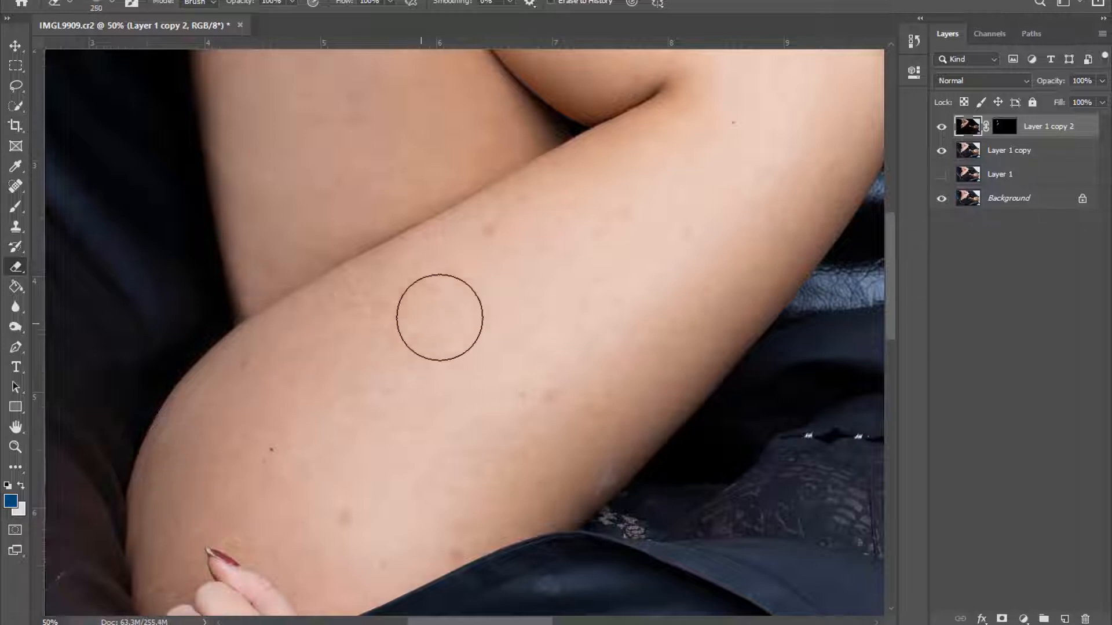
# Step: Set the darkened layer's opacity to 63% and toggle its visibility to compare the shadow
pyautogui.hotkey('ctrl', '-')
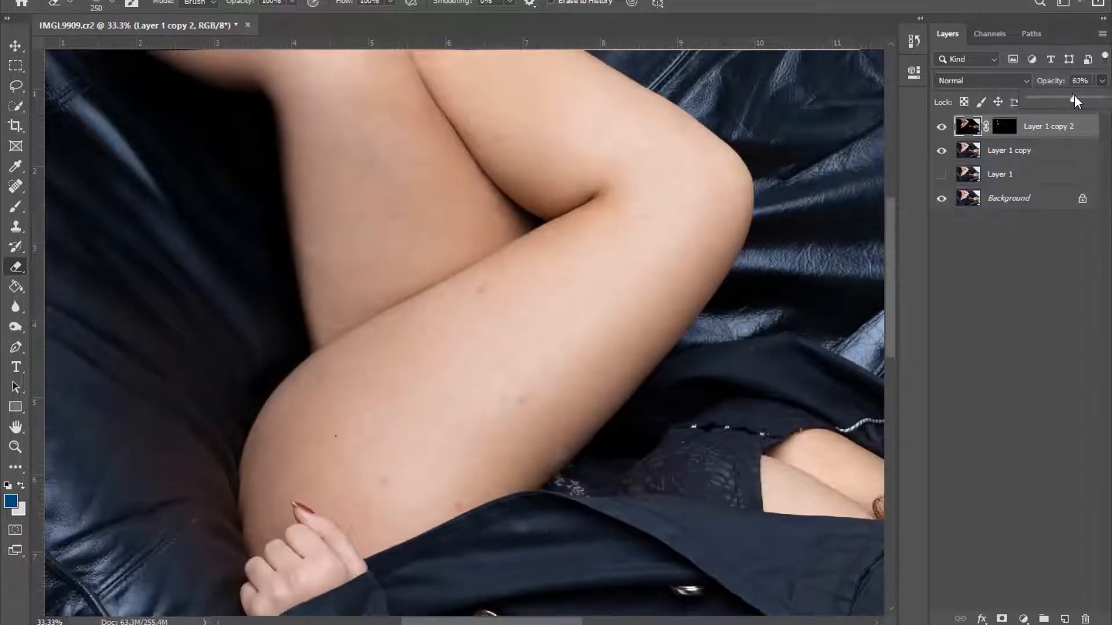
pyautogui.hotkey('ctrl', '+')
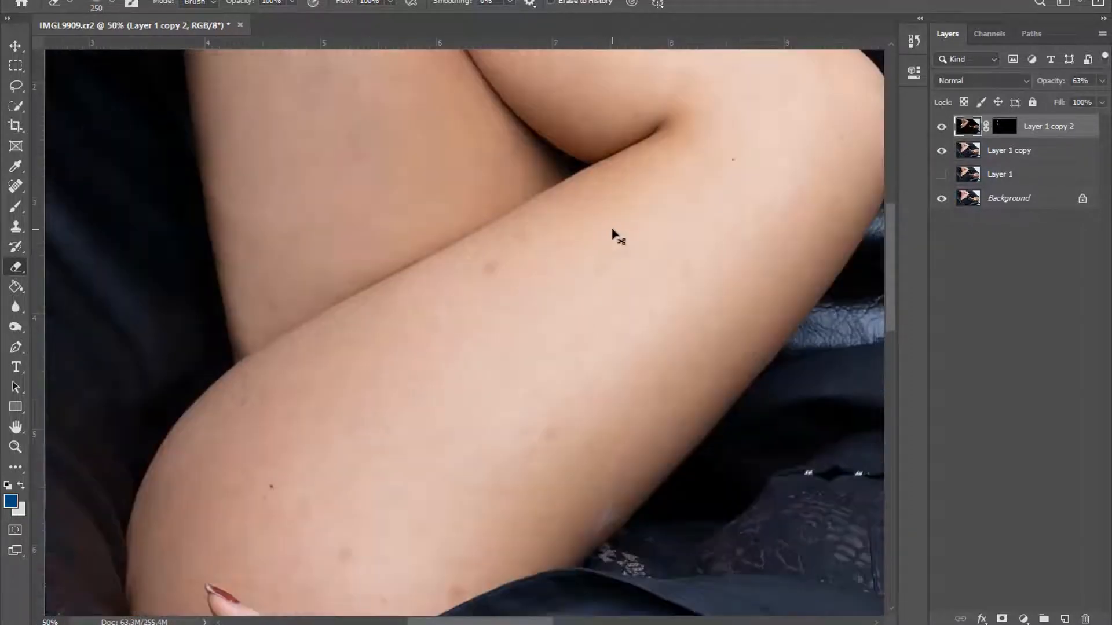
pyautogui.click(942, 127)
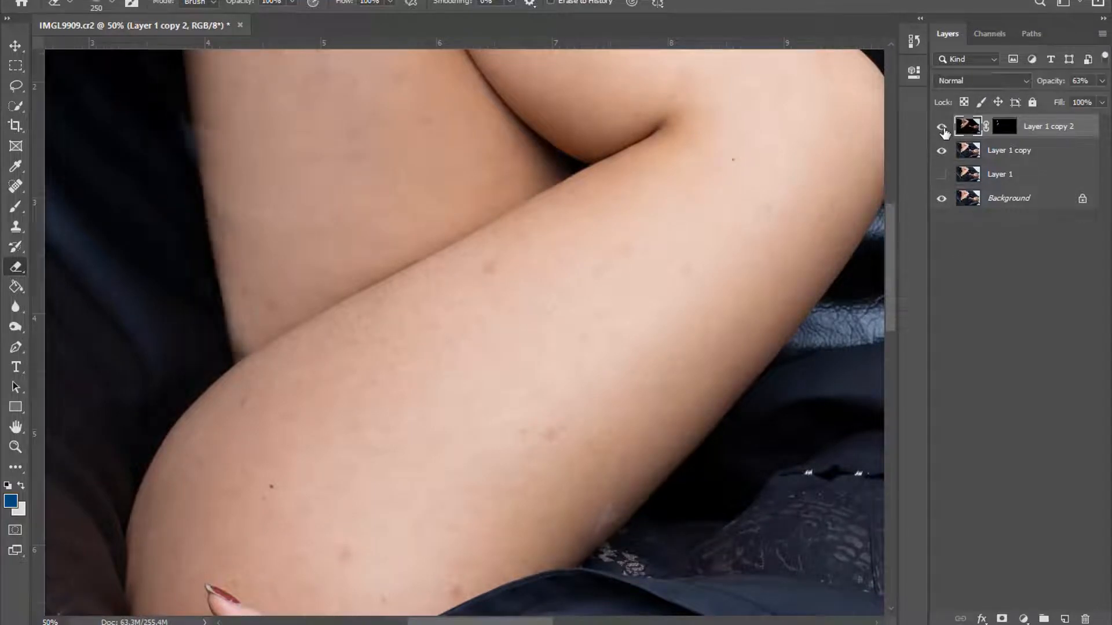
# Step: Merge the darkened layer and its mask with the reshaped layer directly beneath it
pyautogui.keyDown('ctrl'); pyautogui.click(1017, 152); pyautogui.keyUp('ctrl')
pyautogui.rightClick(1017, 151)
pyautogui.click(909, 433)
# Step: Create a new layer and Clone Stamp a clean shadow edge upward from where the far leg meets the near thigh
pyautogui.press('z')
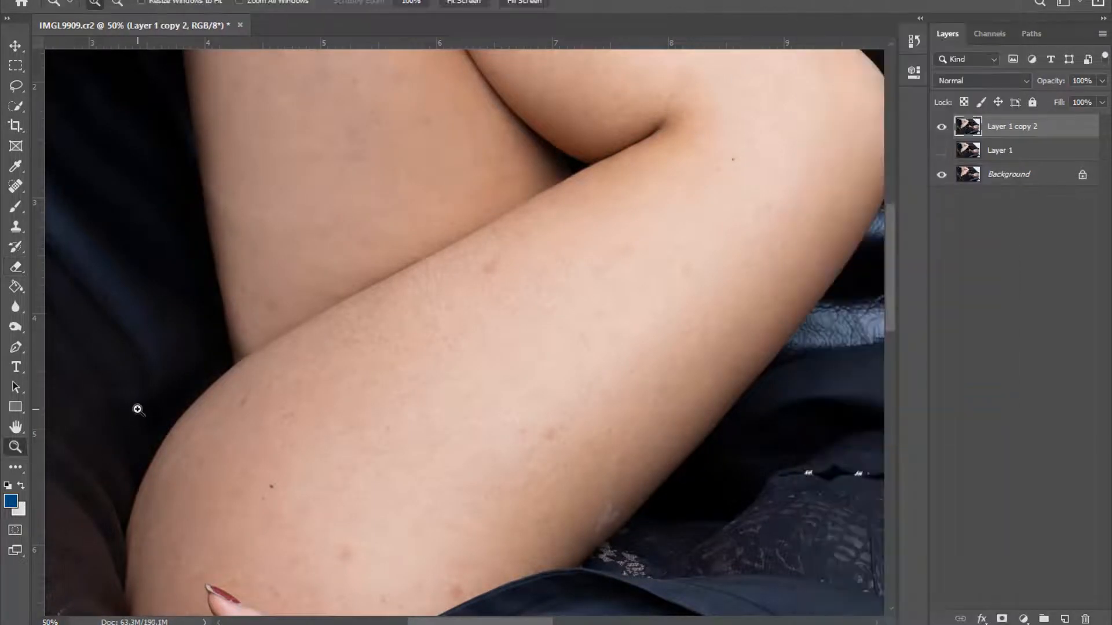
pyautogui.click(138, 409)
pyautogui.press('s')
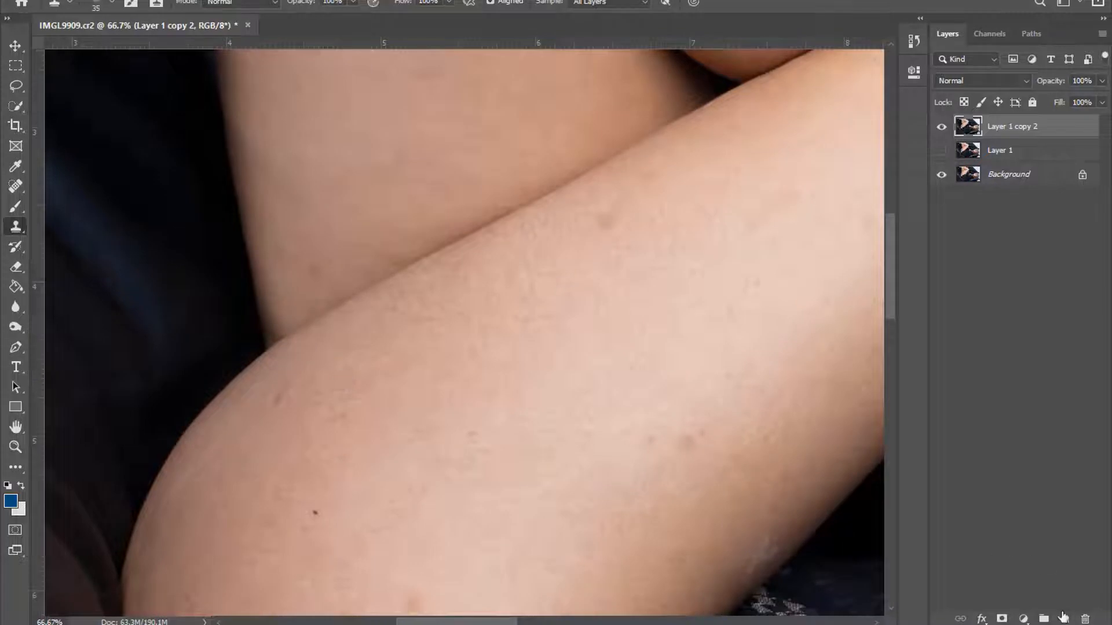
pyautogui.click(1064, 617)
pyautogui.hotkey('ctrl', '+')
pyautogui.press(']')
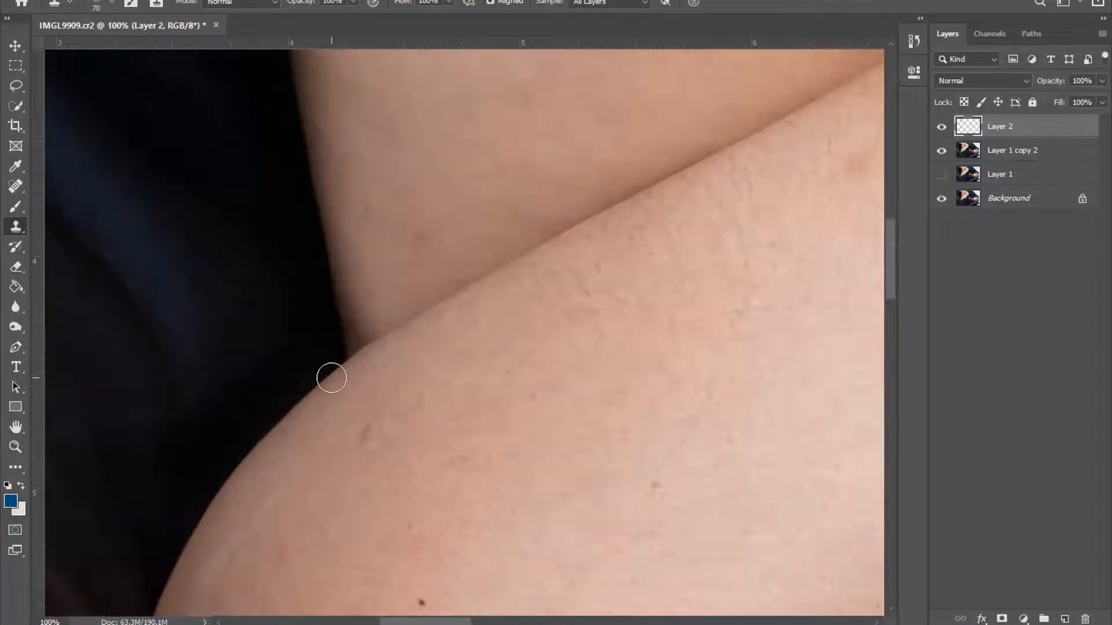
pyautogui.keyDown('alt'); pyautogui.click(332, 378); pyautogui.keyUp('alt')
pyautogui.moveTo(352, 360)
pyautogui.mouseDown()
pyautogui.moveTo(329, 338)
pyautogui.moveTo(294, 330)
pyautogui.moveTo(347, 342)
pyautogui.moveTo(319, 259)
pyautogui.moveTo(290, 250)
pyautogui.mouseUp()
# Step: Clone the dark sofa shadow along the rest of the far leg's outer edge, using brush sizes from 45 to 80
pyautogui.hotkey('ctrl', '-')
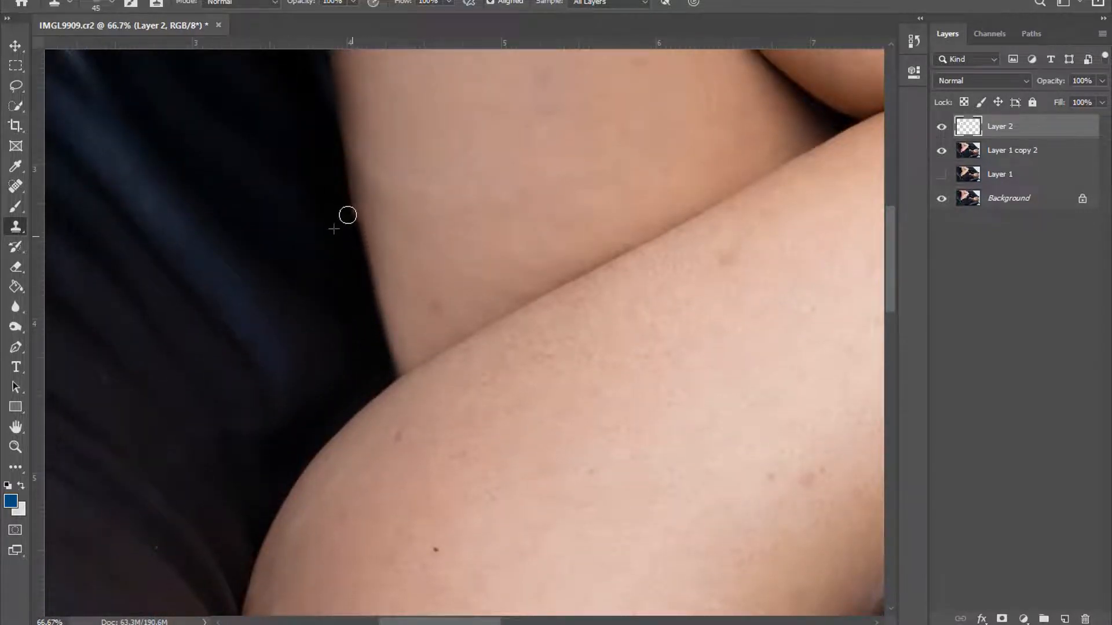
pyautogui.moveTo(347, 216); pyautogui.dragTo(325, 139)
pyautogui.scroll(1, 303, 148)
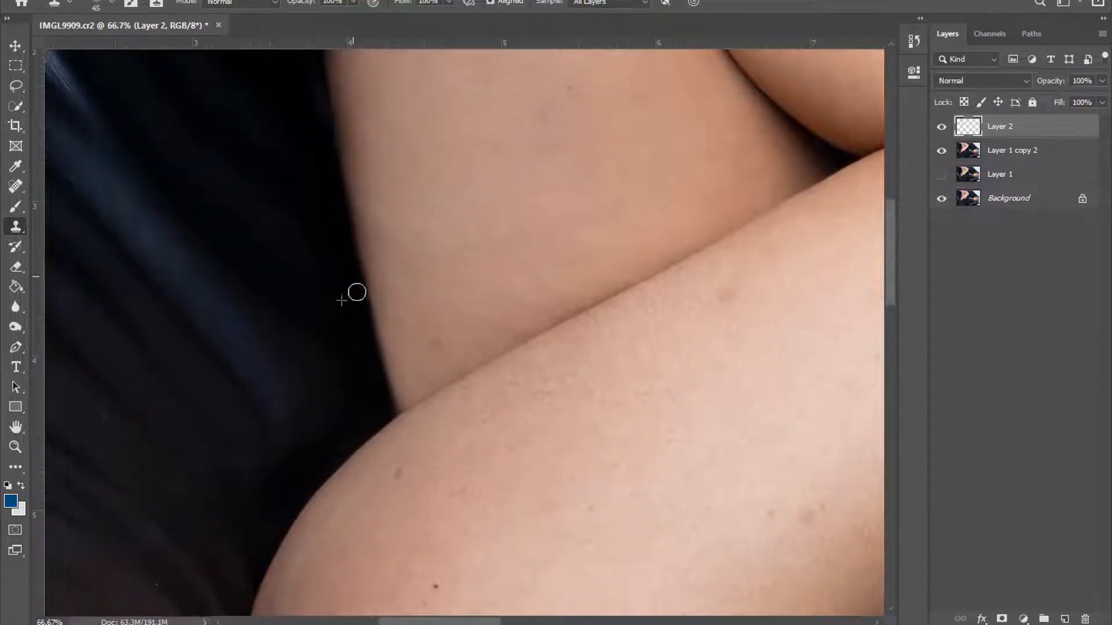
pyautogui.scroll(1, 338, 255)
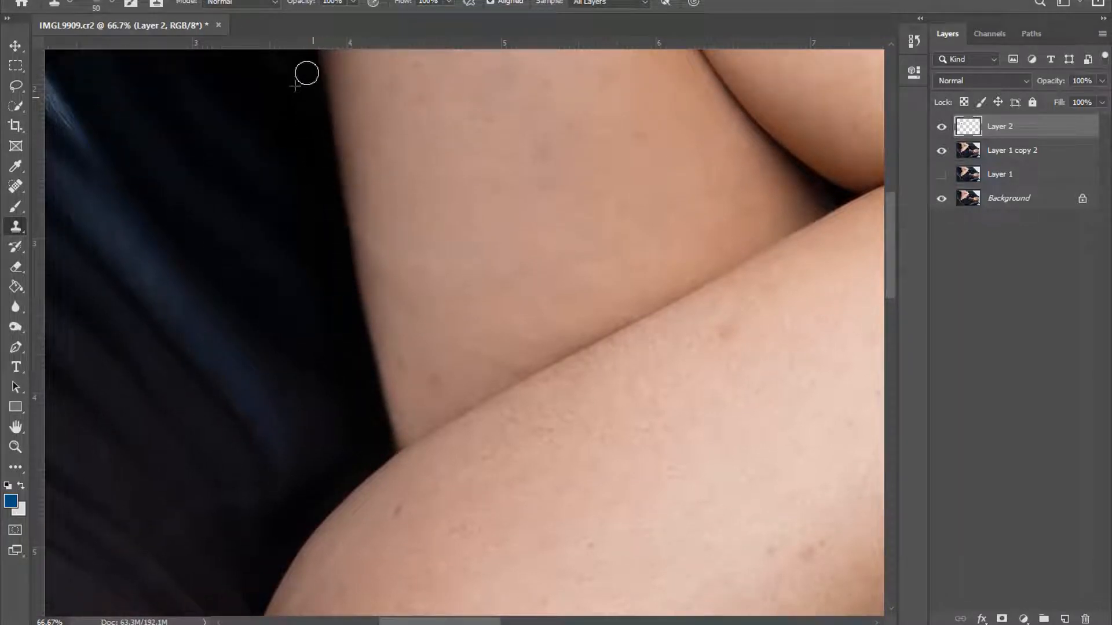
pyautogui.scroll(2, 307, 73)
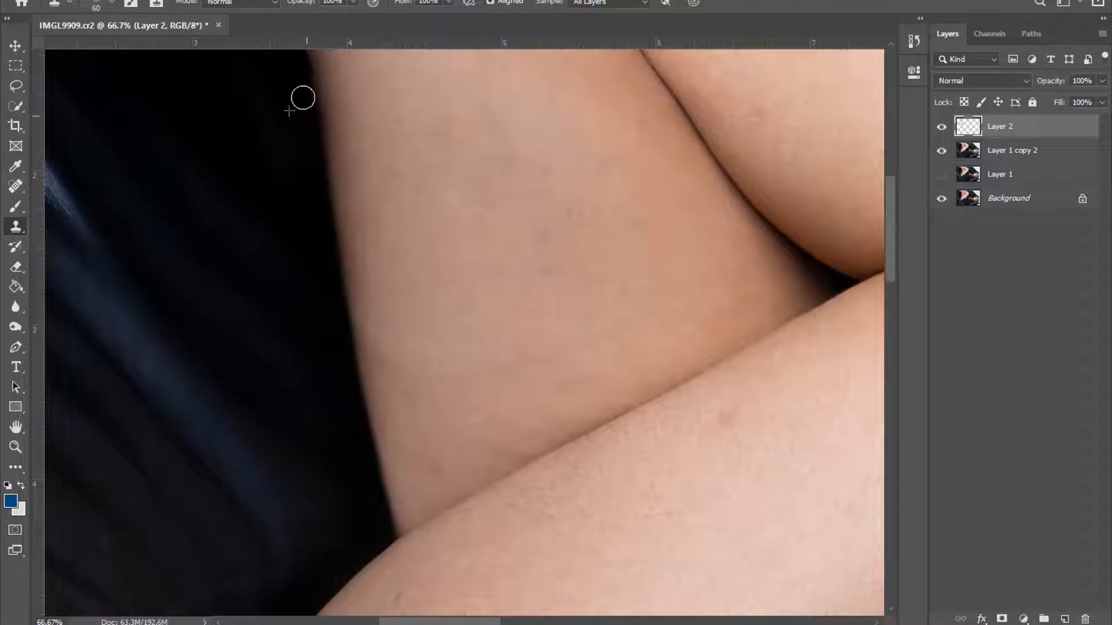
pyautogui.hotkey('ctrl', '-')
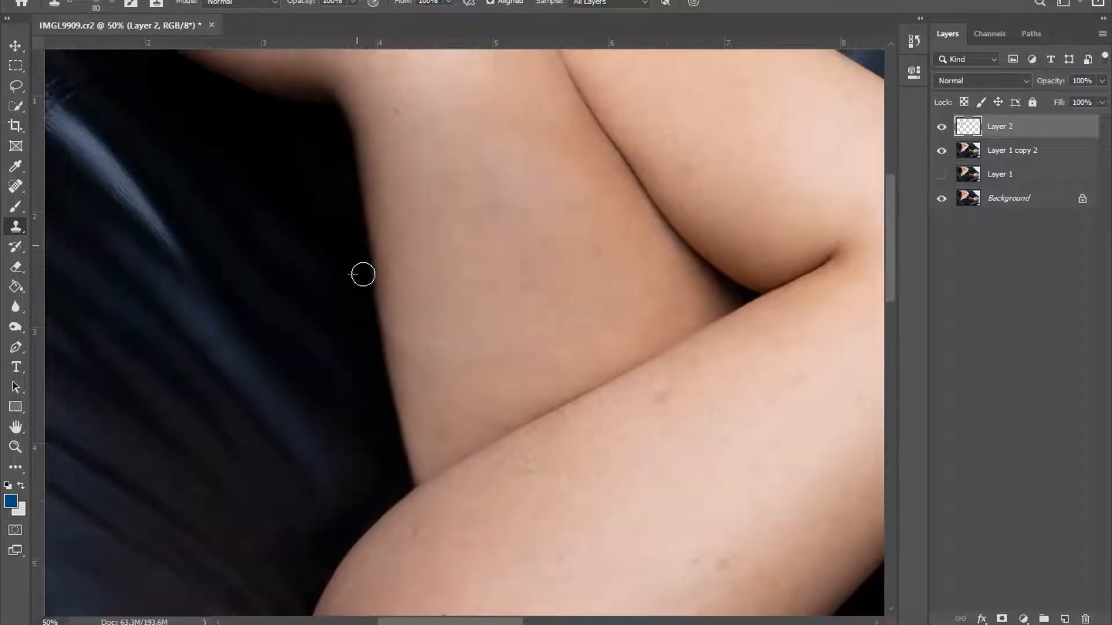
pyautogui.moveTo(388, 416); pyautogui.dragTo(354, 234)
pyautogui.moveTo(344, 196); pyautogui.dragTo(398, 453)
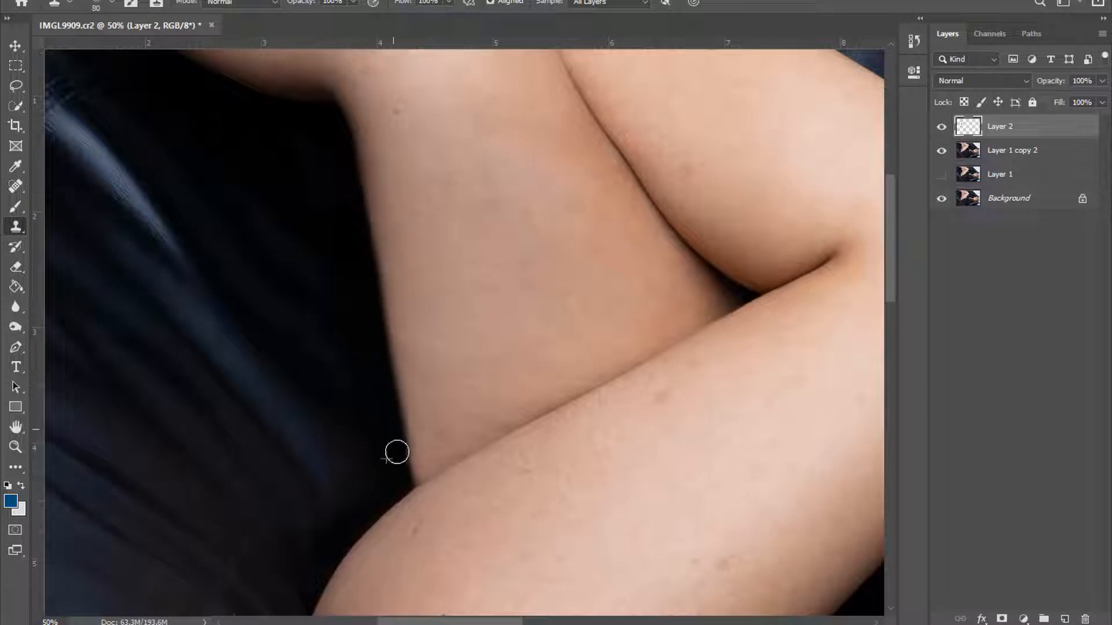
# Step: Compare the far leg's edge with and without the cloned layer, keeping the layer at 100% opacity
pyautogui.hotkey('ctrl', '-')
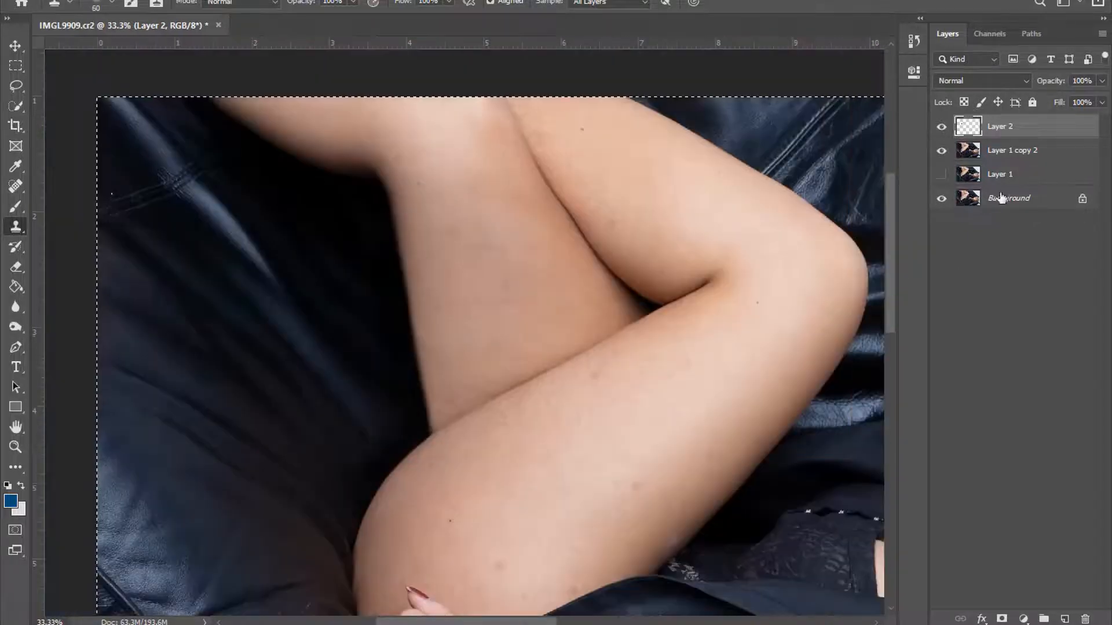
pyautogui.click(942, 127)
pyautogui.click(941, 127)
pyautogui.click(942, 127)
pyautogui.click(942, 127)
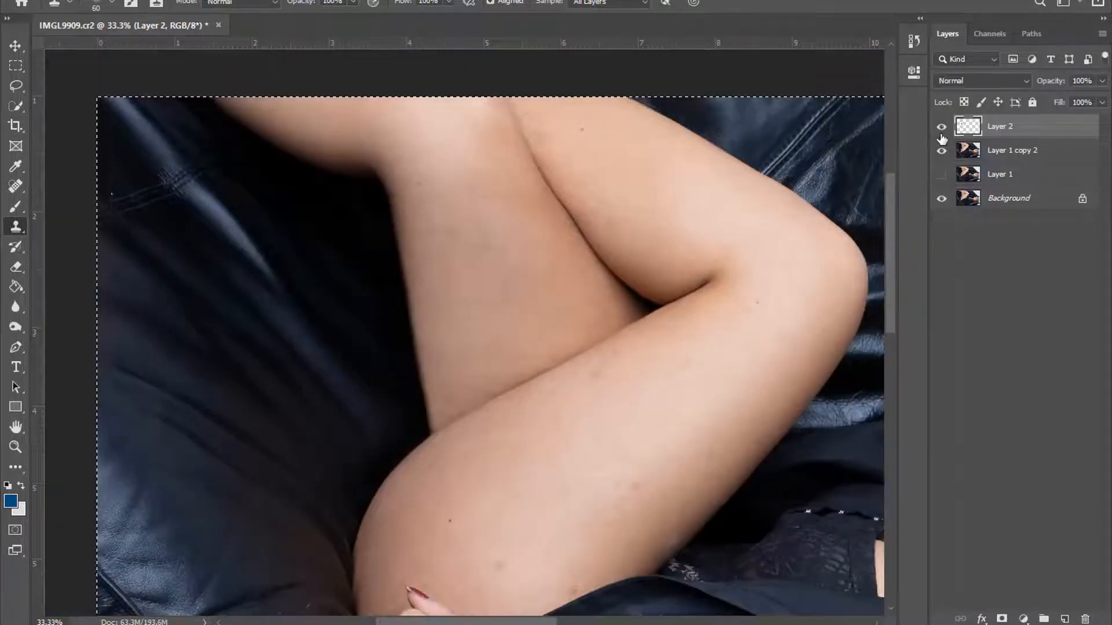
pyautogui.click(1102, 81)
pyautogui.moveTo(1075, 96)
pyautogui.mouseDown()
pyautogui.moveTo(1038, 100)
pyautogui.moveTo(1103, 98)
pyautogui.mouseUp()
# Step: Erase cloned excess from the far leg's skin with the Eraser, enlarging it from 250 to 500
pyautogui.press('e')
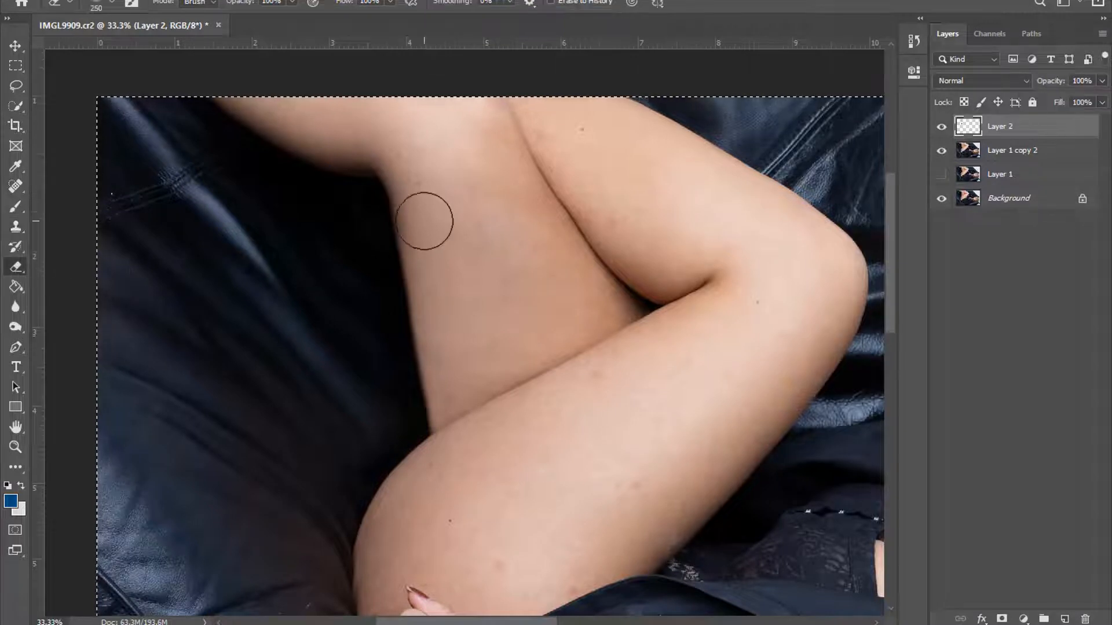
pyautogui.moveTo(409, 223); pyautogui.dragTo(435, 376)
pyautogui.press(']')
pyautogui.press(']')
pyautogui.press(']')
pyautogui.press(']')
pyautogui.press(']')
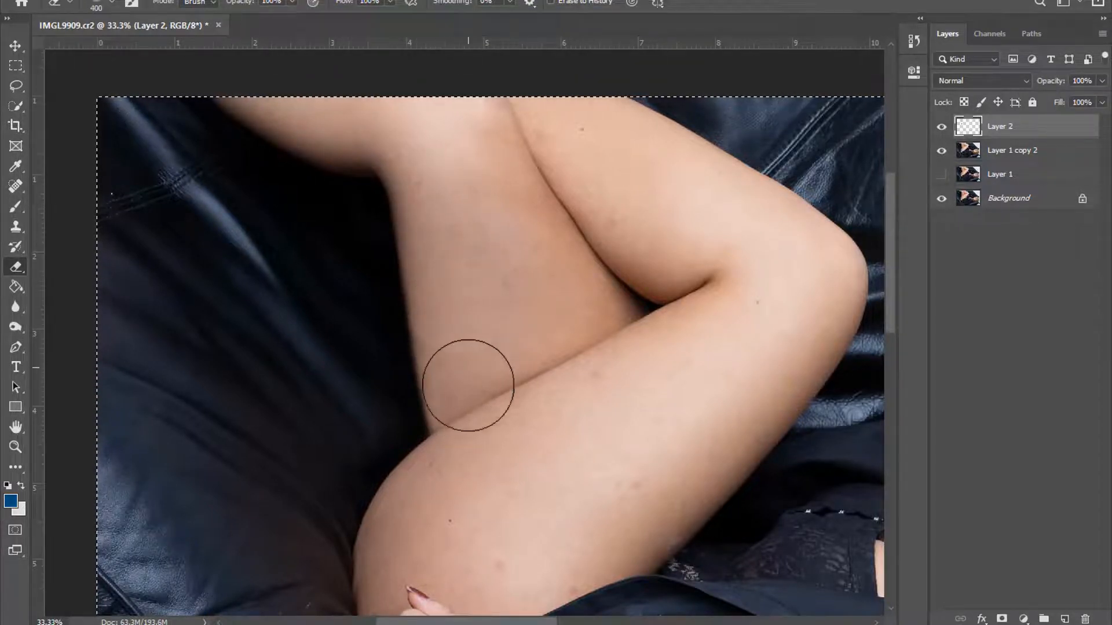
pyautogui.press(']')
pyautogui.hotkey('ctrl', '-')
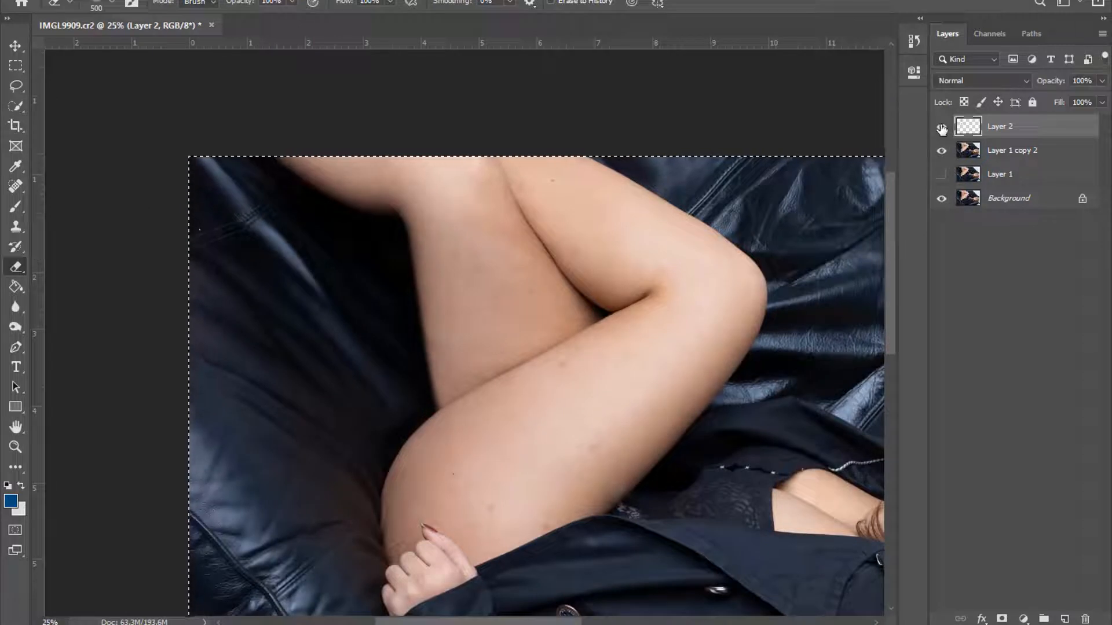
# Step: Merge the cloned shadow layer with the retouched image layer beneath it
pyautogui.keyDown('shift'); pyautogui.click(1010, 150); pyautogui.keyUp('shift')
pyautogui.rightClick(1025, 150)
pyautogui.click(880, 435)
# Step: Copy the merged image to a new layer and refine the far leg's edge with the Clone Stamp at size 100
pyautogui.hotkey('ctrl', '+')
pyautogui.hotkey('ctrl', '+')
pyautogui.hotkey('ctrl', '+')
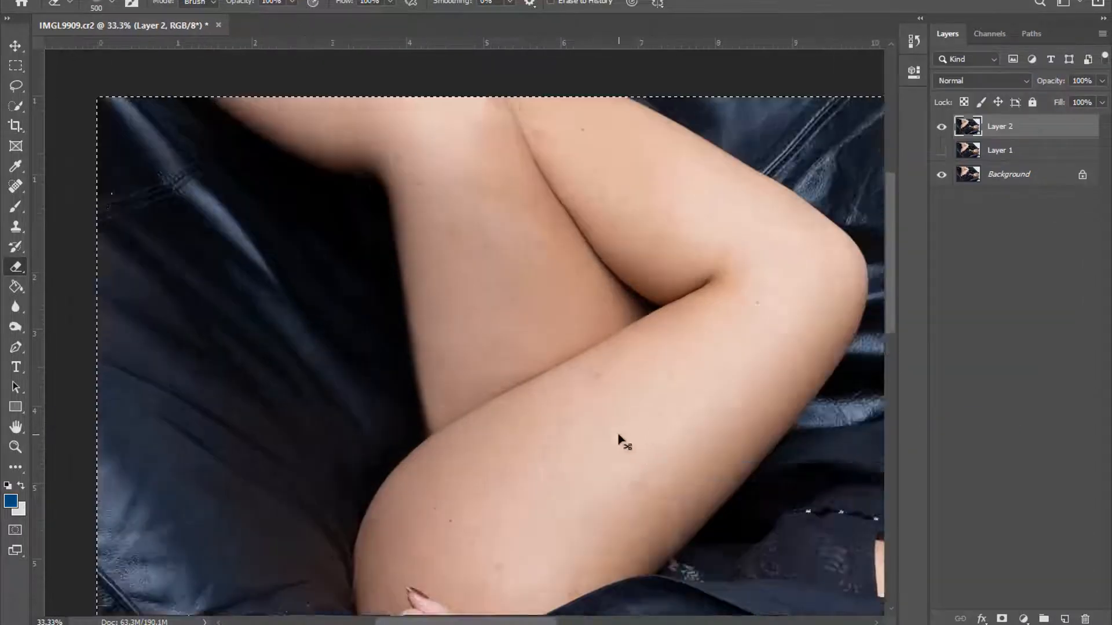
pyautogui.press('s')
pyautogui.hotkey('ctrl', 'shift', 'alt', 'n')
pyautogui.press(']')
pyautogui.press(']')
pyautogui.press(']')
pyautogui.press(']')
pyautogui.press(']')
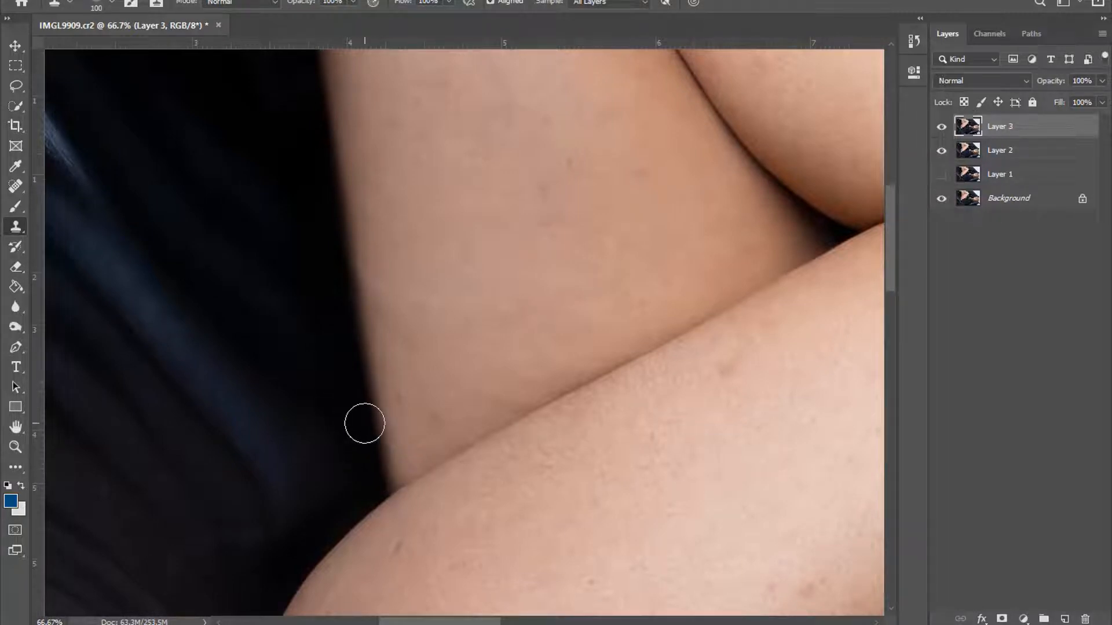
# Step: Duplicate the retouched layer and copy a lassoed area of the far thigh and sofa shadow, feathered 20 px, to a new layer
pyautogui.hotkey('ctrl', '0')
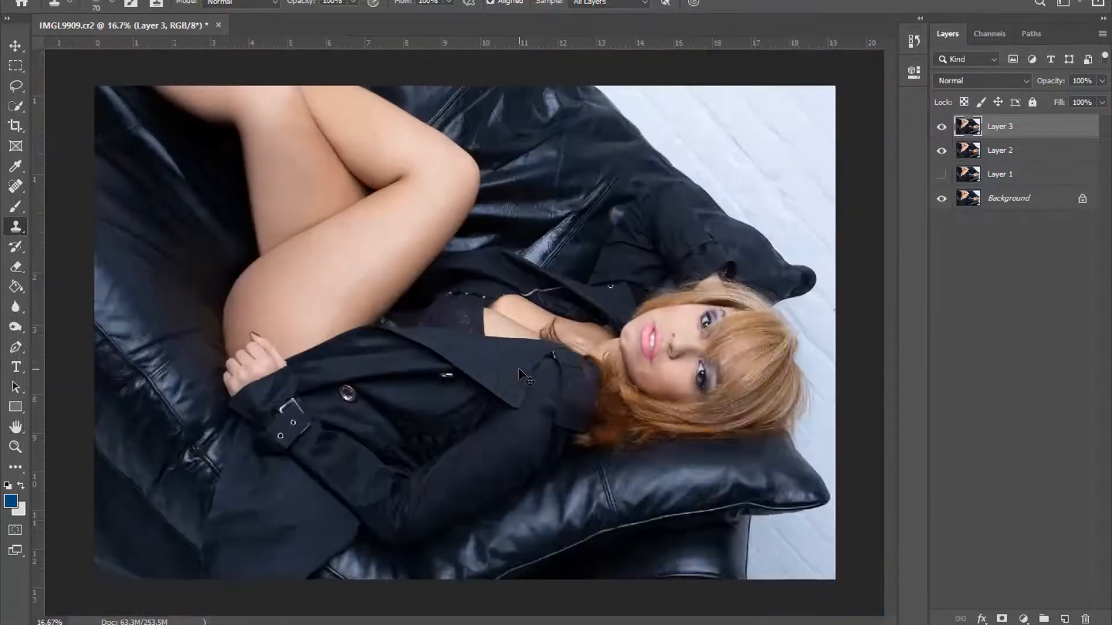
pyautogui.hotkey('ctrl', 'j')
pyautogui.hotkey('ctrl', '+')
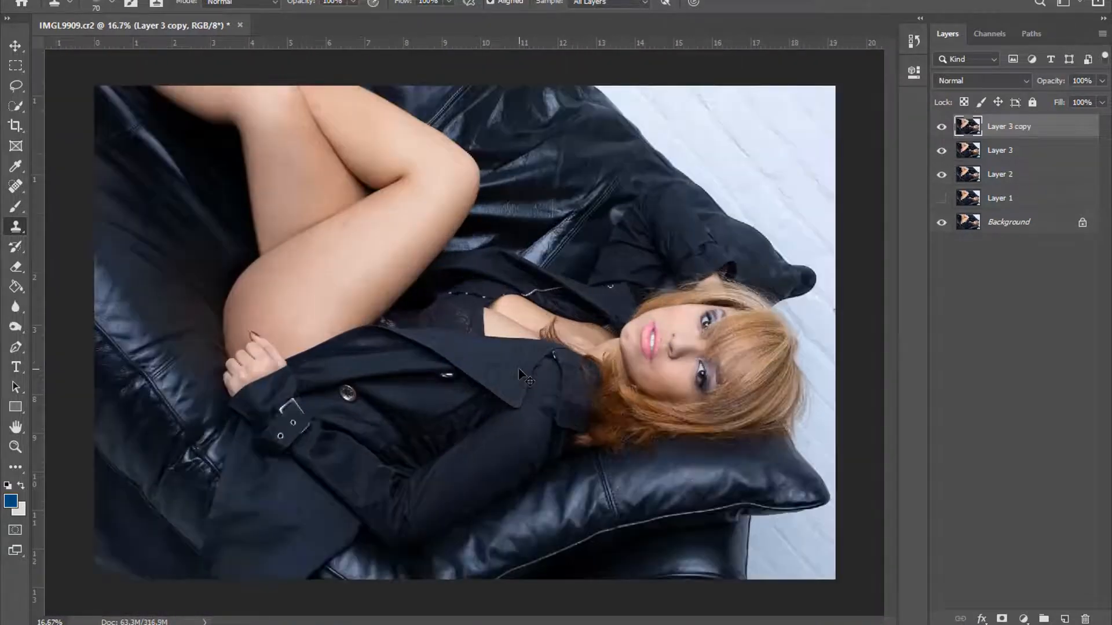
pyautogui.press('l')
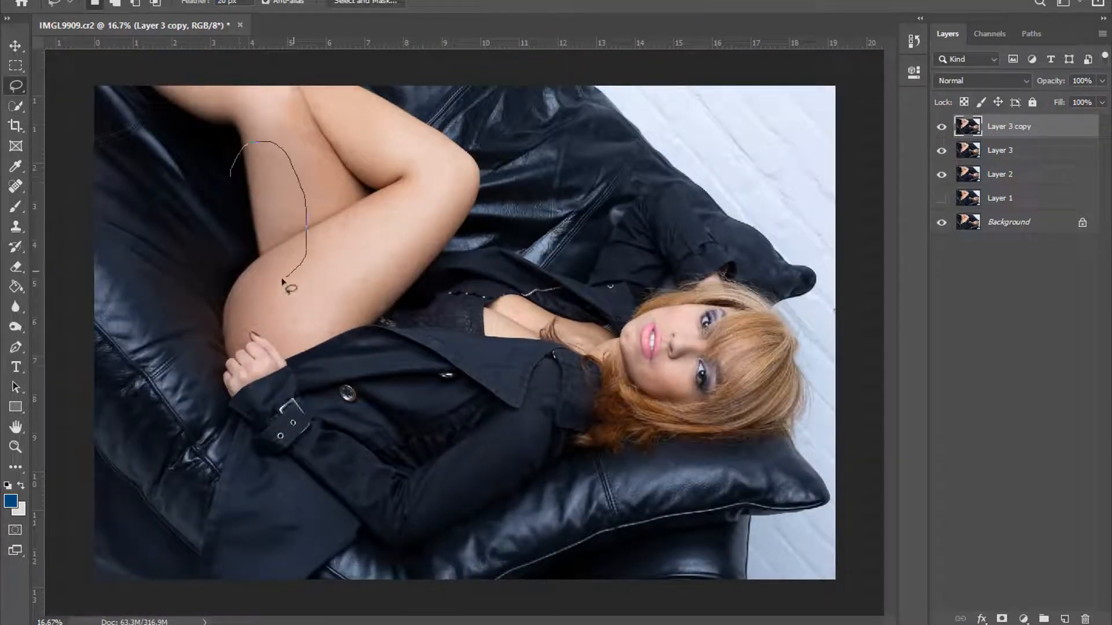
pyautogui.moveTo(283, 281)
pyautogui.mouseDown()
pyautogui.moveTo(230, 220)
pyautogui.moveTo(305, 212)
pyautogui.mouseUp()
pyautogui.hotkey('ctrl', 'j')
# Step: Convert the copied patch to a smart object, flip it, narrow it to 82.02% width and rotate it into the gap between the legs
pyautogui.rightClick(1009, 128)
pyautogui.click(888, 189)
pyautogui.hotkey('ctrl', 't')
pyautogui.moveTo(349, 242); pyautogui.dragTo(352, 201)
pyautogui.moveTo(278, 243); pyautogui.dragTo(348, 239)
pyautogui.moveTo(472, 297); pyautogui.dragTo(467, 296)
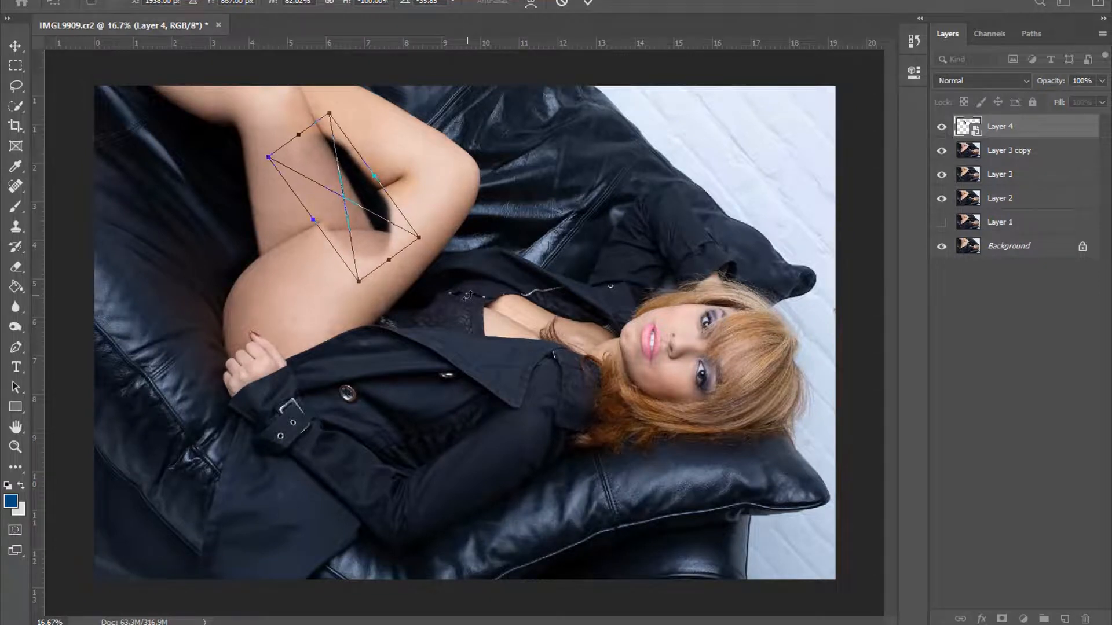
pyautogui.press('Return')
# Step: Rasterize the patch and erase the part covering the near thigh, reducing the Eraser to 175
pyautogui.hotkey('ctrl', '+')
pyautogui.scroll(3, 463, 272)
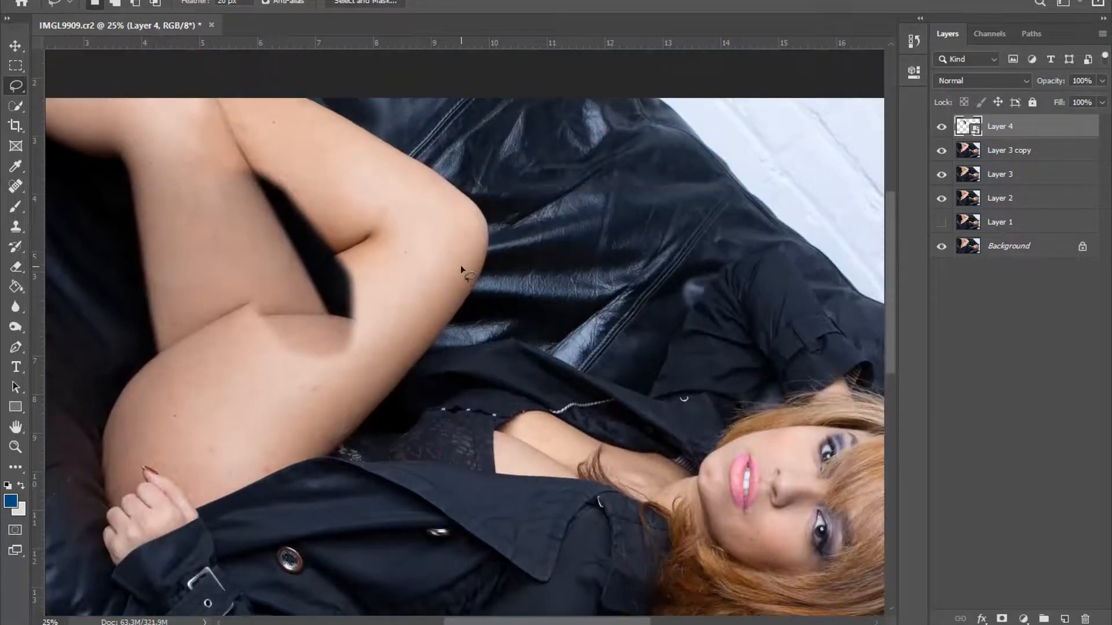
pyautogui.press('e')
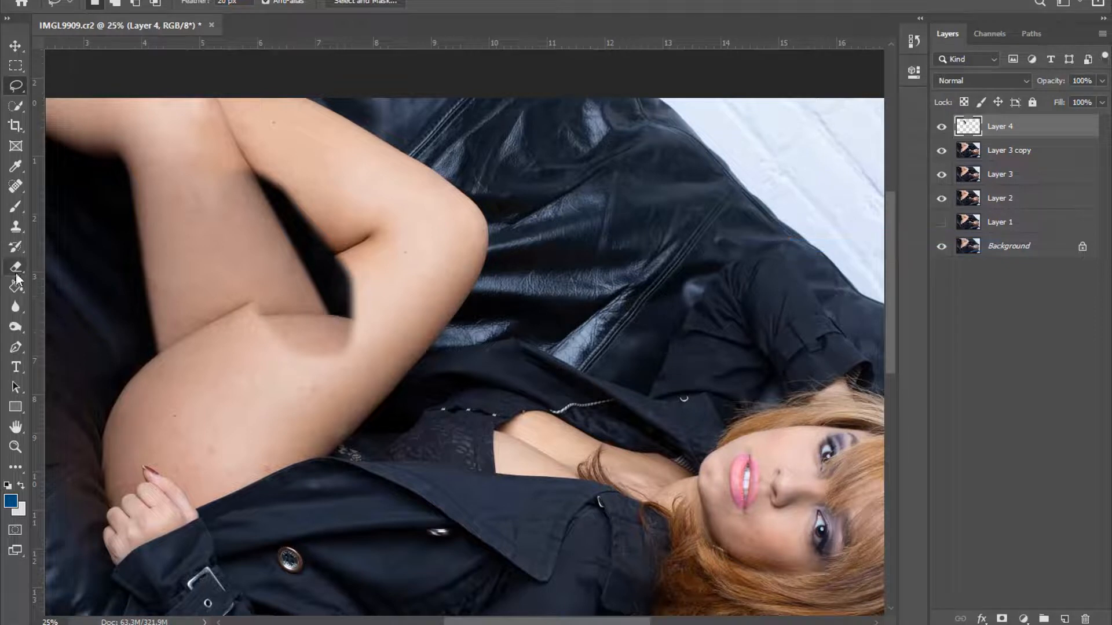
pyautogui.press('[')
pyautogui.press('[')
pyautogui.moveTo(263, 340)
pyautogui.mouseDown()
pyautogui.moveTo(334, 343)
pyautogui.moveTo(349, 315)
pyautogui.mouseUp()
pyautogui.press('[')
pyautogui.press('[')
pyautogui.press('[')
pyautogui.moveTo(368, 263); pyautogui.dragTo(261, 326)
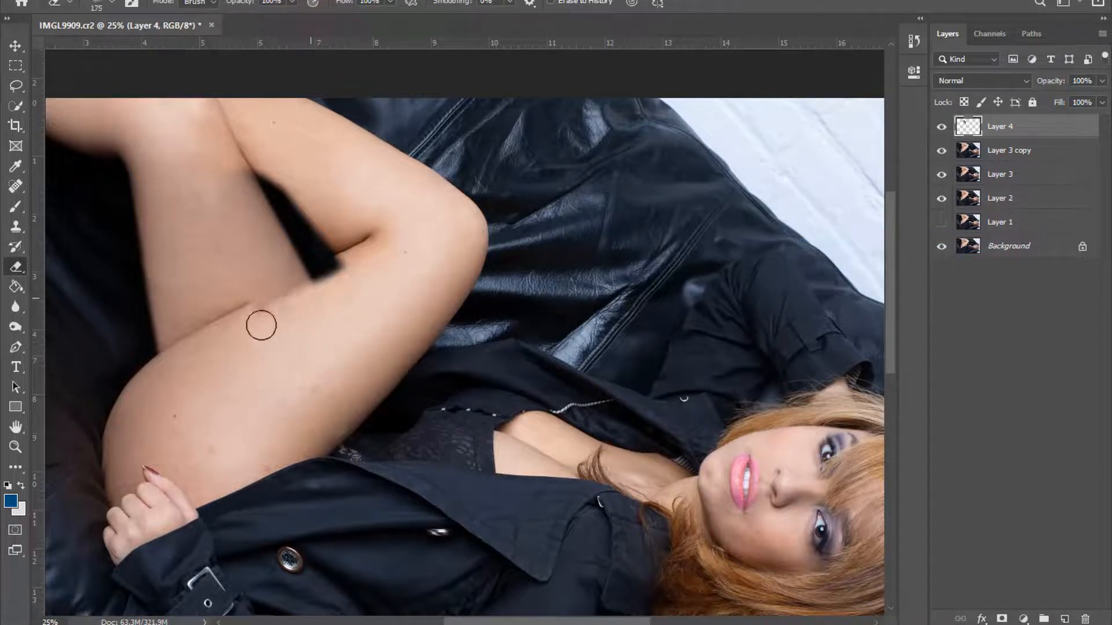
# Step: Erase the patch's remaining overlap along the near thigh's upper edge with the Eraser at size 90
pyautogui.press('[')
pyautogui.press('[')
pyautogui.press('[')
pyautogui.press('[')
pyautogui.press('[')
pyautogui.press('[')
pyautogui.moveTo(318, 281); pyautogui.dragTo(342, 263)
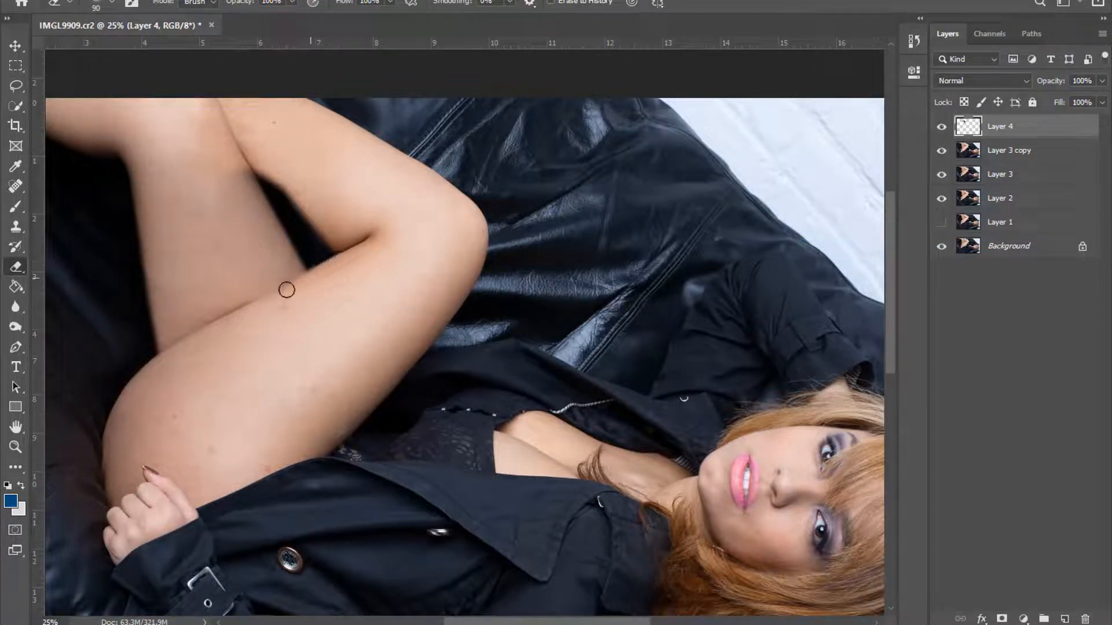
# Step: Erase the patch's excess dark area between the near calf and far thigh, varying the Eraser size and ending at 90
pyautogui.press('[')
pyautogui.moveTo(261, 148)
pyautogui.mouseDown()
pyautogui.moveTo(372, 236)
pyautogui.moveTo(325, 228)
pyautogui.moveTo(264, 162)
pyautogui.moveTo(360, 243)
pyautogui.moveTo(330, 231)
pyautogui.moveTo(268, 164)
pyautogui.moveTo(285, 180)
pyautogui.moveTo(252, 212)
pyautogui.moveTo(246, 173)
pyautogui.moveTo(296, 303)
pyautogui.moveTo(304, 291)
pyautogui.moveTo(284, 242)
pyautogui.moveTo(234, 183)
pyautogui.moveTo(218, 169)
pyautogui.moveTo(197, 194)
pyautogui.mouseUp()
pyautogui.press(']')
pyautogui.press(']')
pyautogui.press(']')
pyautogui.press(']')
pyautogui.press(']')
pyautogui.press(']')
pyautogui.press('[')
pyautogui.press('[')
pyautogui.press('[')
pyautogui.press('[')
pyautogui.press('[')
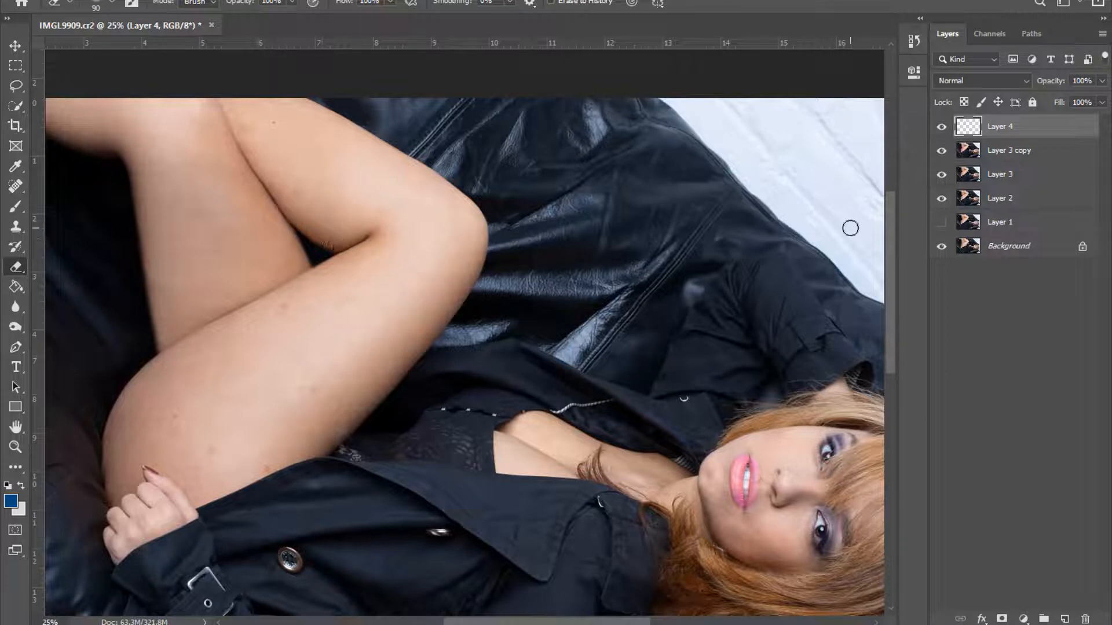
# Step: Examine the dark patch between the legs up close, comparing the image with Layer 4 hidden and shown
pyautogui.press('[')
pyautogui.press('[')
pyautogui.hotkey('ctrl', '+')
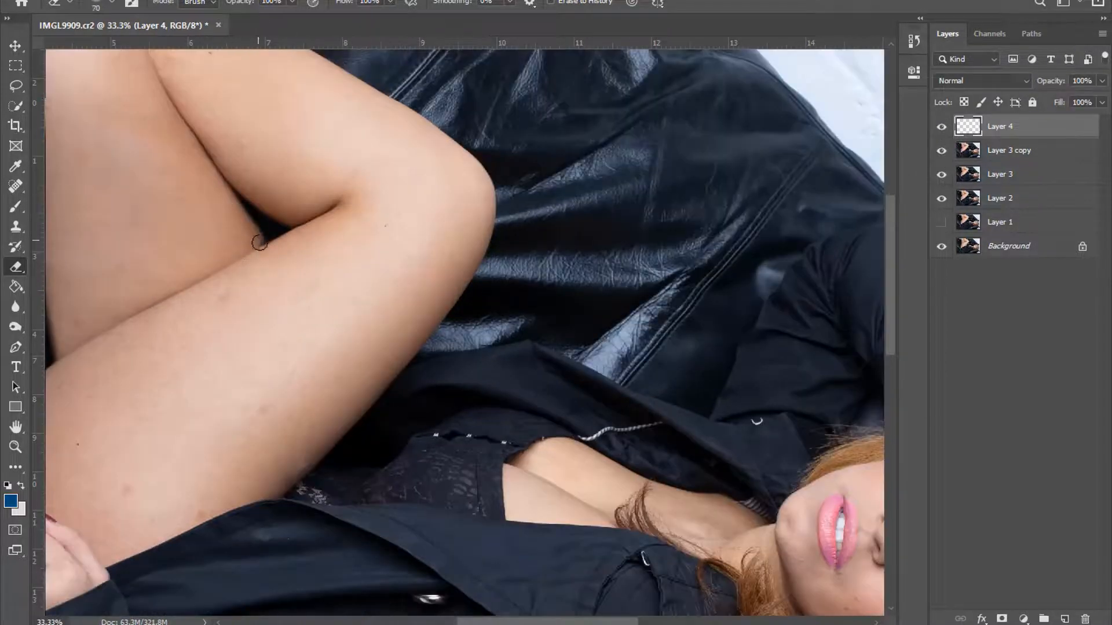
pyautogui.hotkey('ctrl', '-')
pyautogui.hotkey('ctrl', '-')
pyautogui.hotkey('ctrl', '+')
pyautogui.scroll(2, 465, 260)
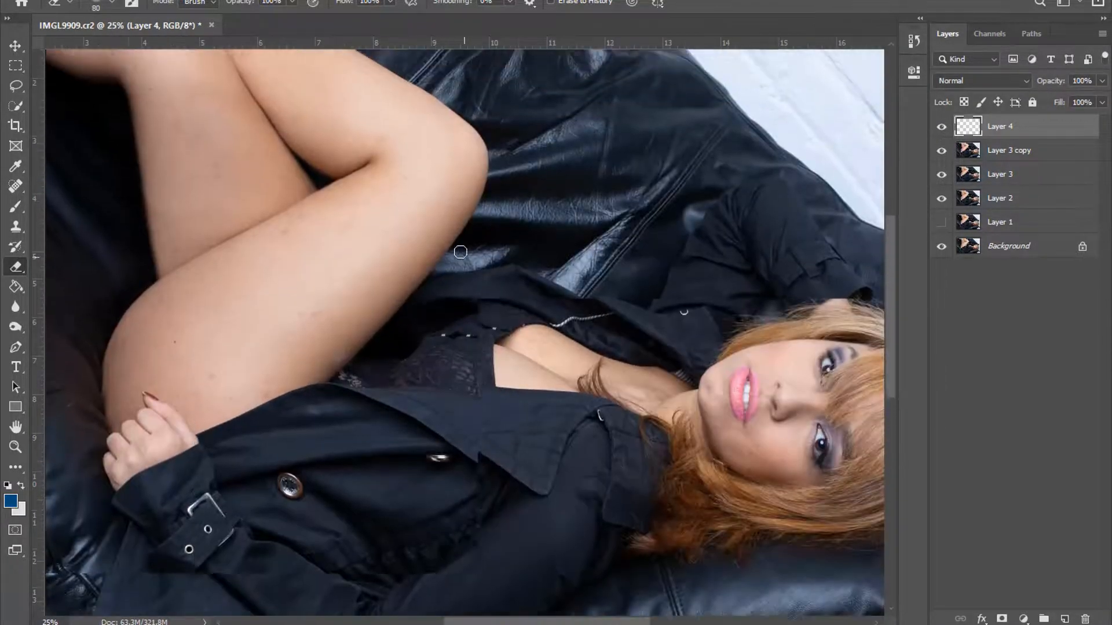
pyautogui.hotkey('ctrl', '+')
pyautogui.scroll(2, 457, 248)
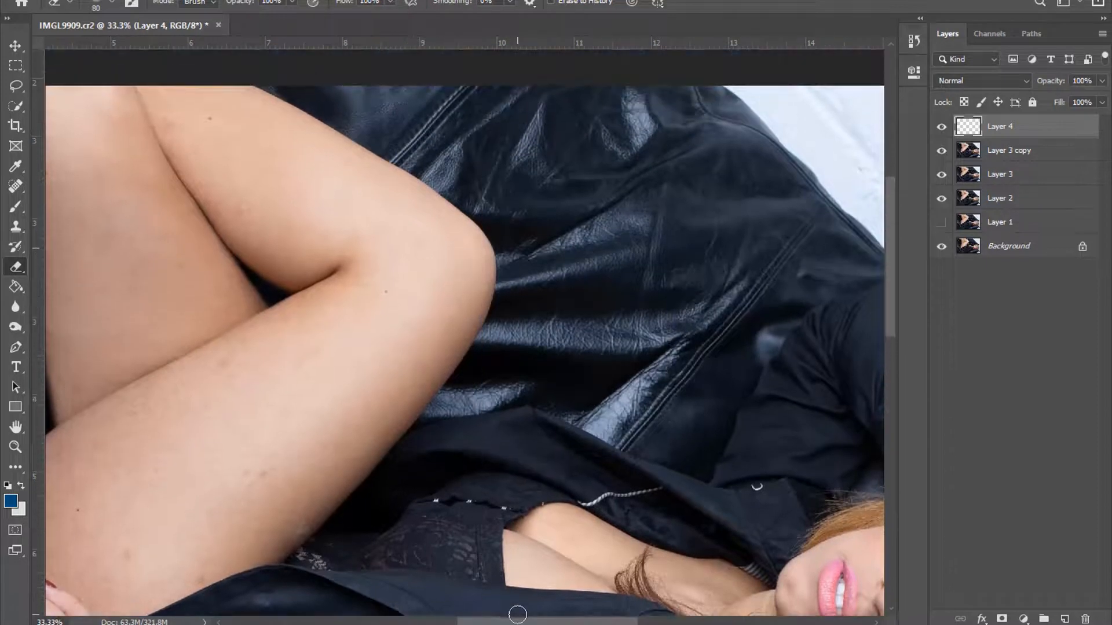
pyautogui.moveTo(517, 623); pyautogui.dragTo(493, 623)
pyautogui.click(942, 126)
pyautogui.click(942, 127)
pyautogui.click(942, 127)
pyautogui.click(943, 127)
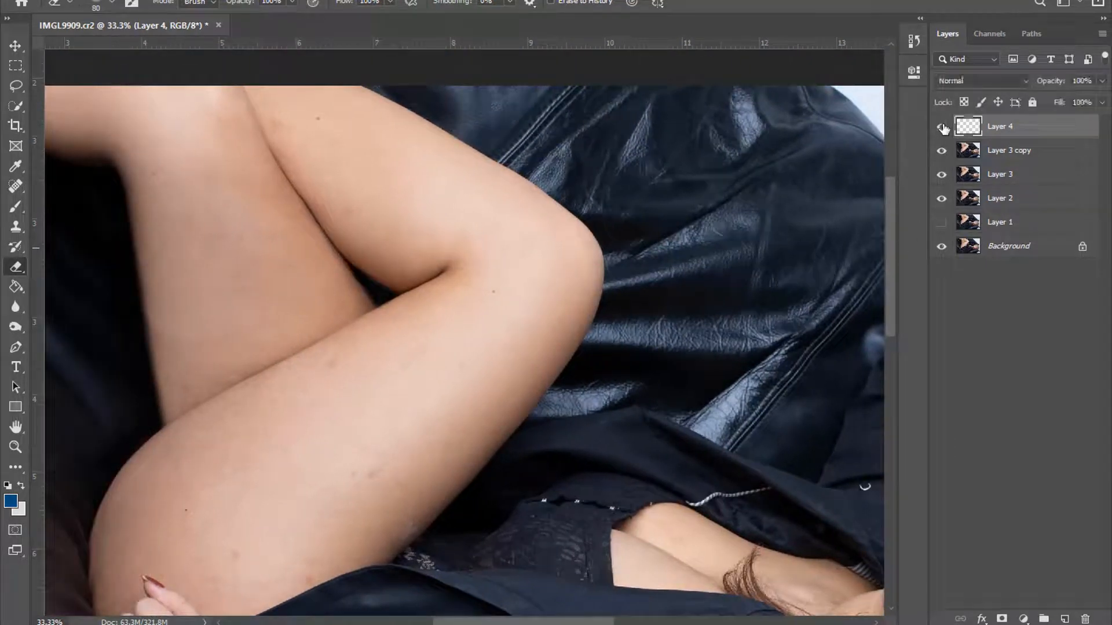
# Step: Lower Layer 4's opacity to 50% and merge it with Layer 3 copy, comparing the result with the Background
pyautogui.press(']')
pyautogui.hotkey('ctrl', '-')
pyautogui.hotkey('ctrl', '-')
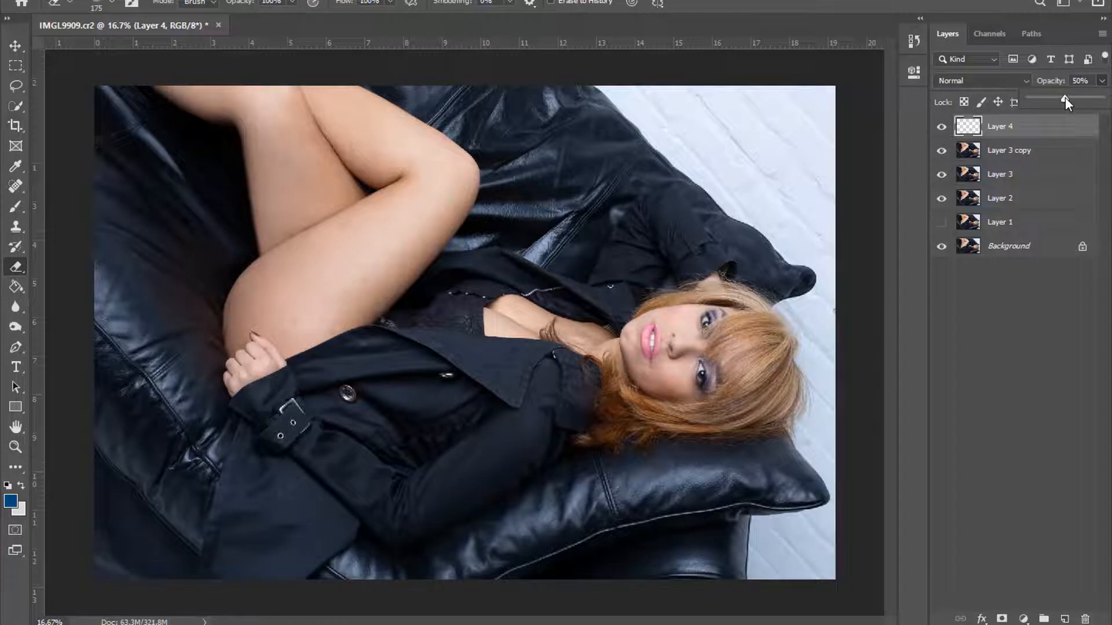
pyautogui.keyDown('shift'); pyautogui.click(994, 150); pyautogui.keyUp('shift')
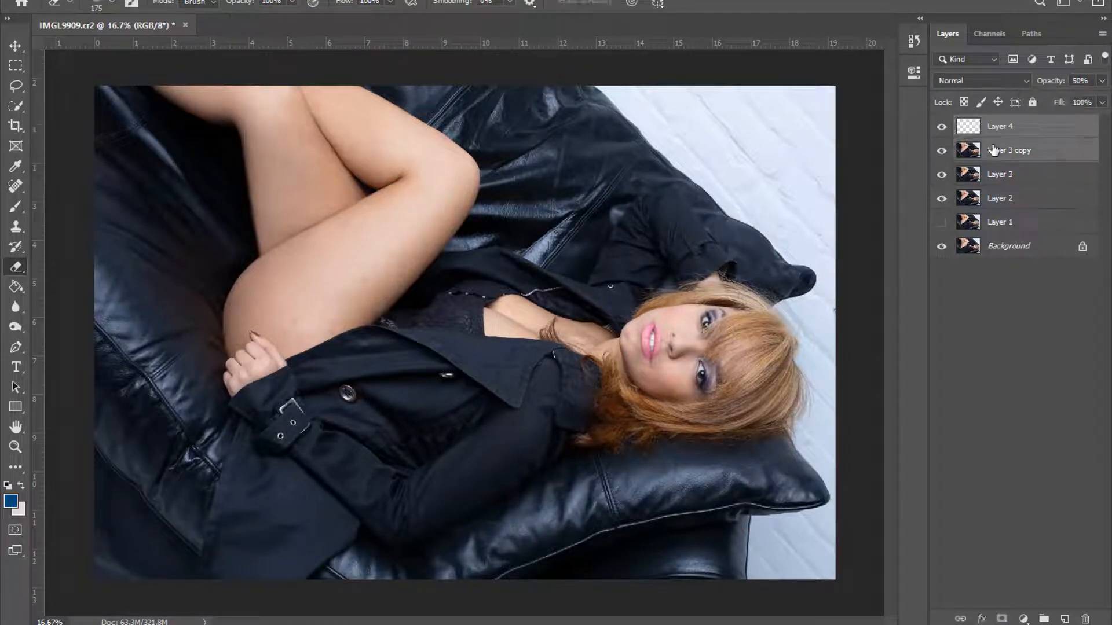
pyautogui.rightClick(994, 150)
pyautogui.click(811, 432)
pyautogui.click(939, 126)
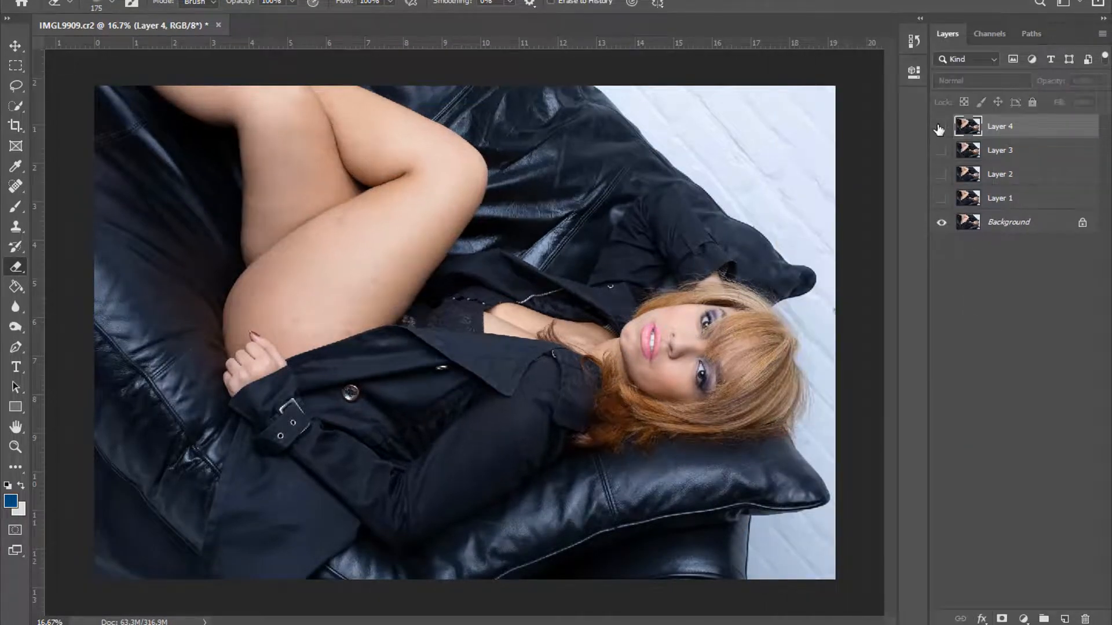
pyautogui.click(939, 127)
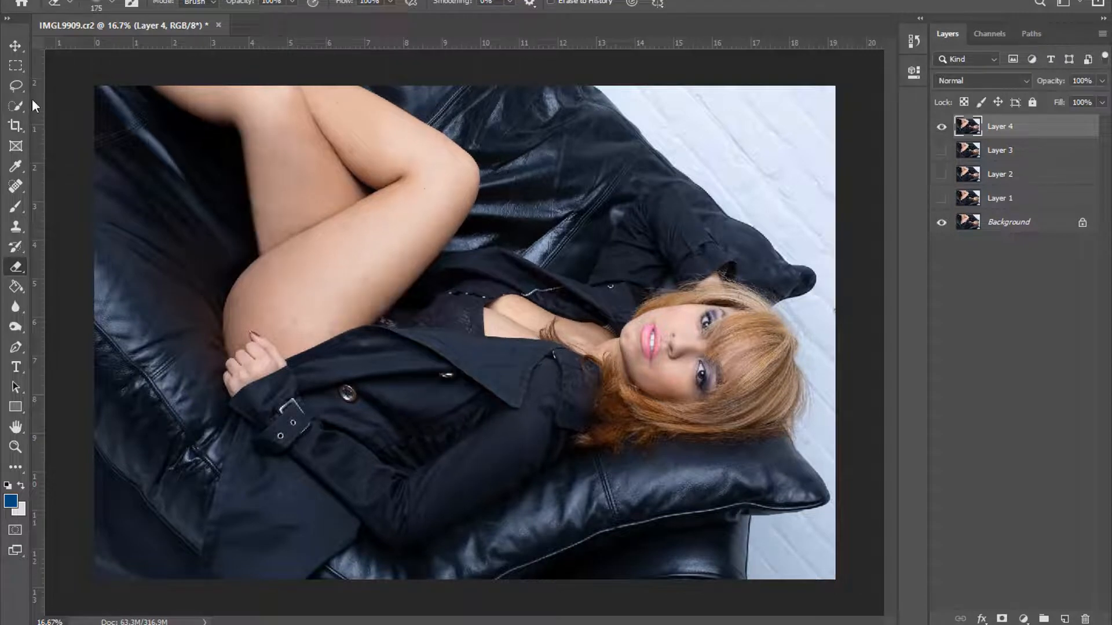
# Step: Lasso the far leg's thigh with a 20 px feather, copy it to a new layer and darken it with Brightness/Contrast
pyautogui.press('l')
pyautogui.moveTo(305, 207); pyautogui.dragTo(263, 292)
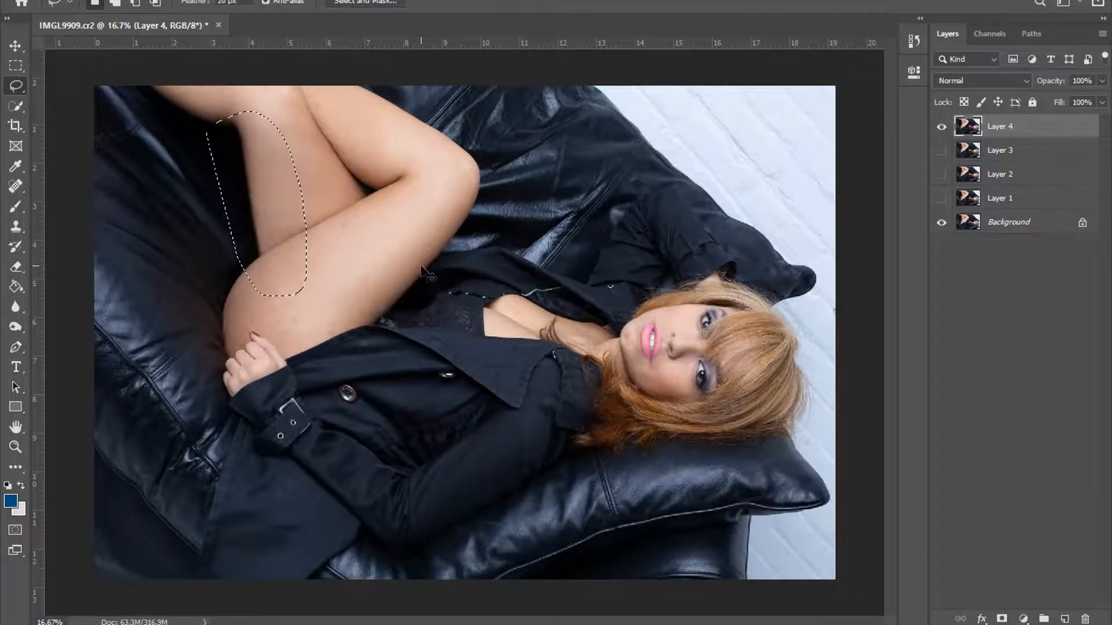
pyautogui.hotkey('ctrl', 'j')
pyautogui.click(110, 3)
pyautogui.moveTo(118, 22)
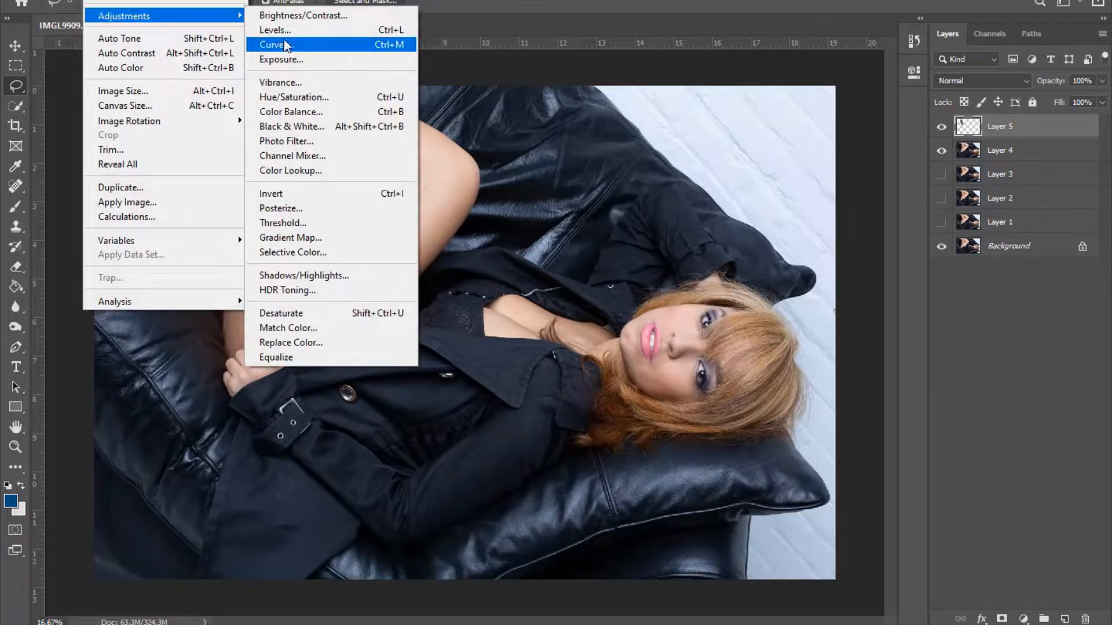
pyautogui.click(301, 15)
pyautogui.moveTo(789, 35); pyautogui.dragTo(736, 34)
pyautogui.click(910, 17)
# Step: Erase the darkened copy's spill over the near thigh and the far leg's knee area, using the Eraser at size 500
pyautogui.press('e')
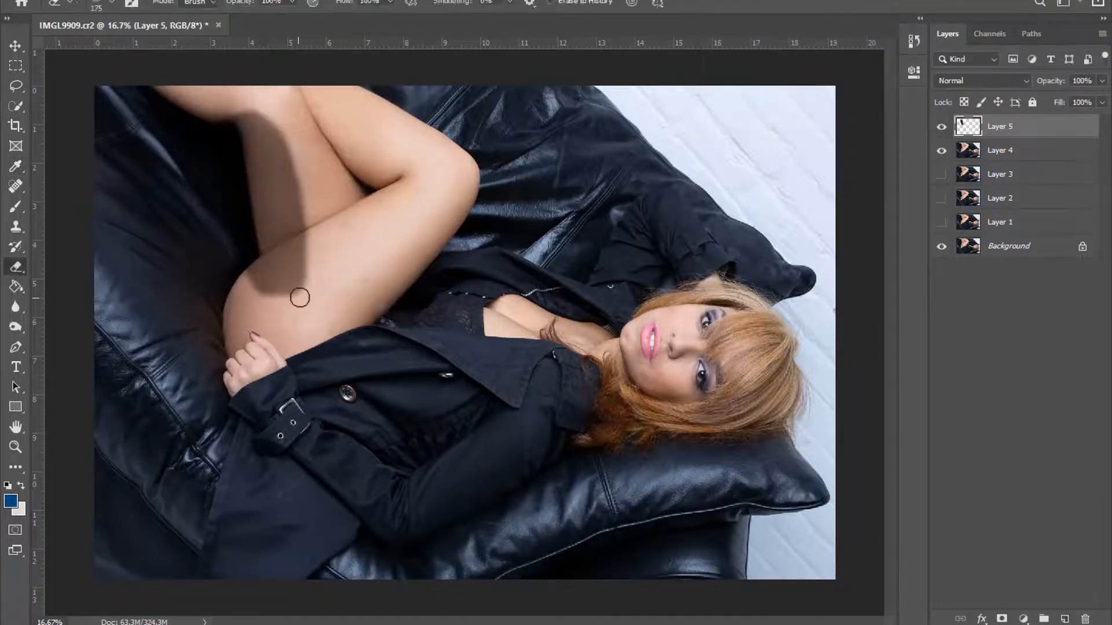
pyautogui.press(']')
pyautogui.press(']')
pyautogui.press(']')
pyautogui.press(']')
pyautogui.moveTo(264, 296); pyautogui.dragTo(318, 266)
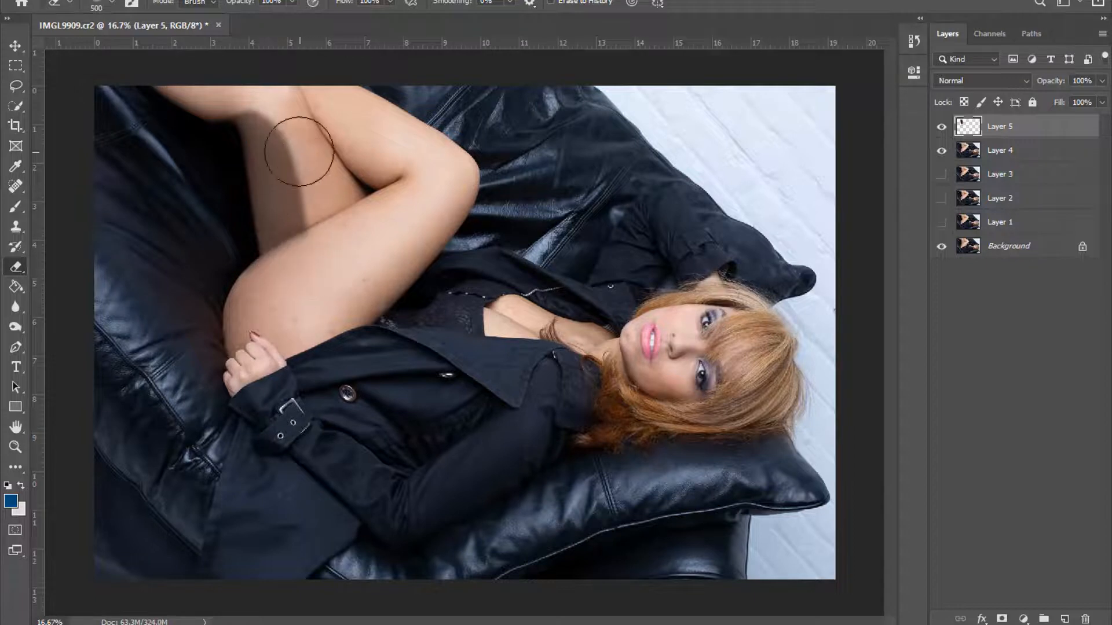
pyautogui.moveTo(270, 120)
pyautogui.mouseDown()
pyautogui.moveTo(301, 167)
pyautogui.moveTo(300, 141)
pyautogui.moveTo(288, 213)
pyautogui.moveTo(270, 92)
pyautogui.mouseUp()
pyautogui.press('[')
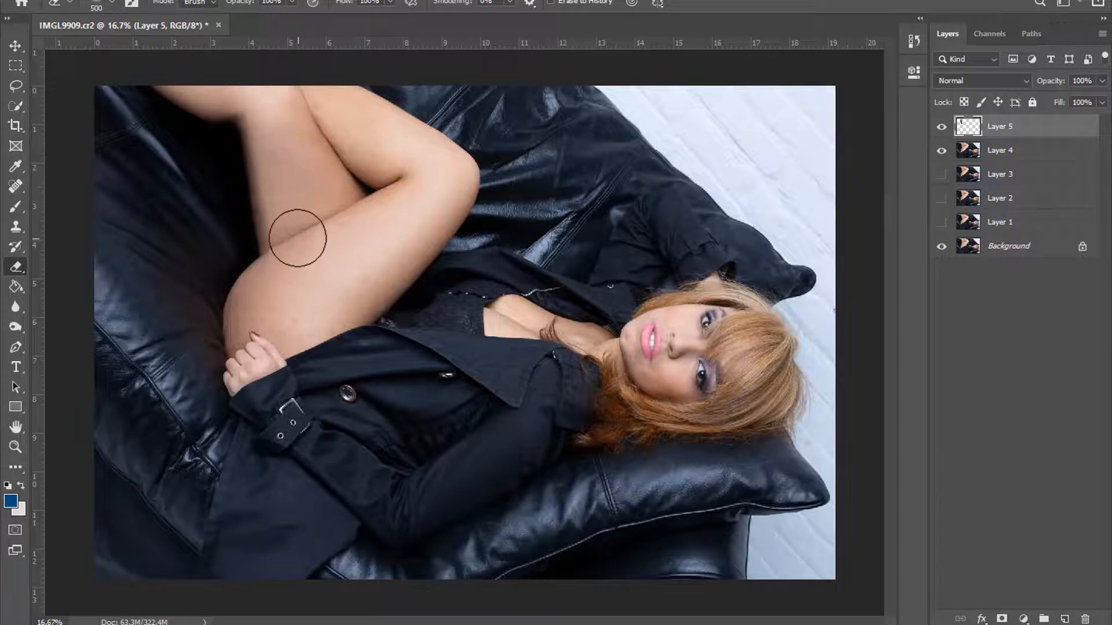
# Step: Lower Layer 5's opacity to 58% and merge it with Layer 4
pyautogui.click(941, 126)
pyautogui.click(941, 126)
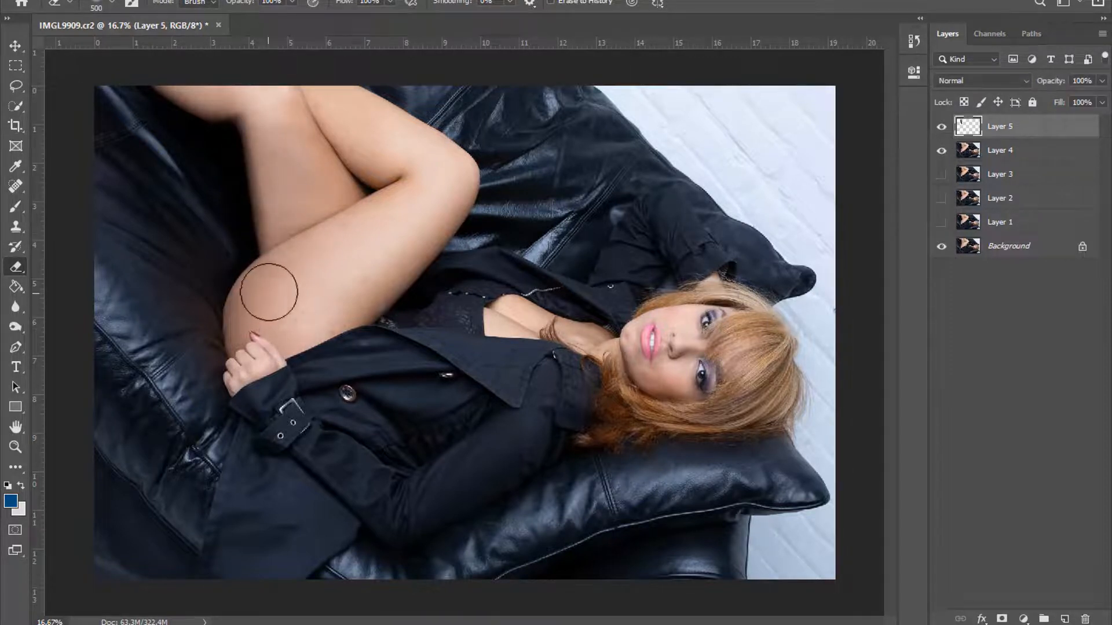
pyautogui.moveTo(1075, 99); pyautogui.dragTo(1070, 95)
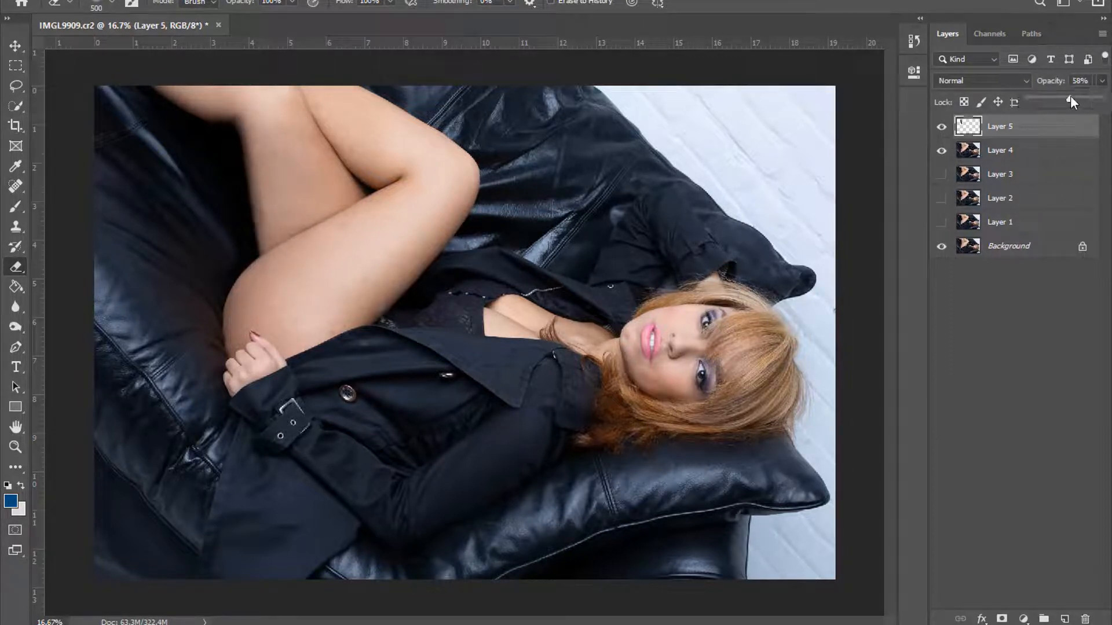
pyautogui.click(941, 126)
pyautogui.click(941, 126)
pyautogui.keyDown('shift'); pyautogui.click(1026, 153); pyautogui.keyUp('shift')
pyautogui.rightClick(1031, 152)
pyautogui.click(870, 433)
# Step: Duplicate the merged layer and push the bend of the far leg inward in Liquify with the brush at size 700
pyautogui.click(178, 1)
pyautogui.click(212, 92)
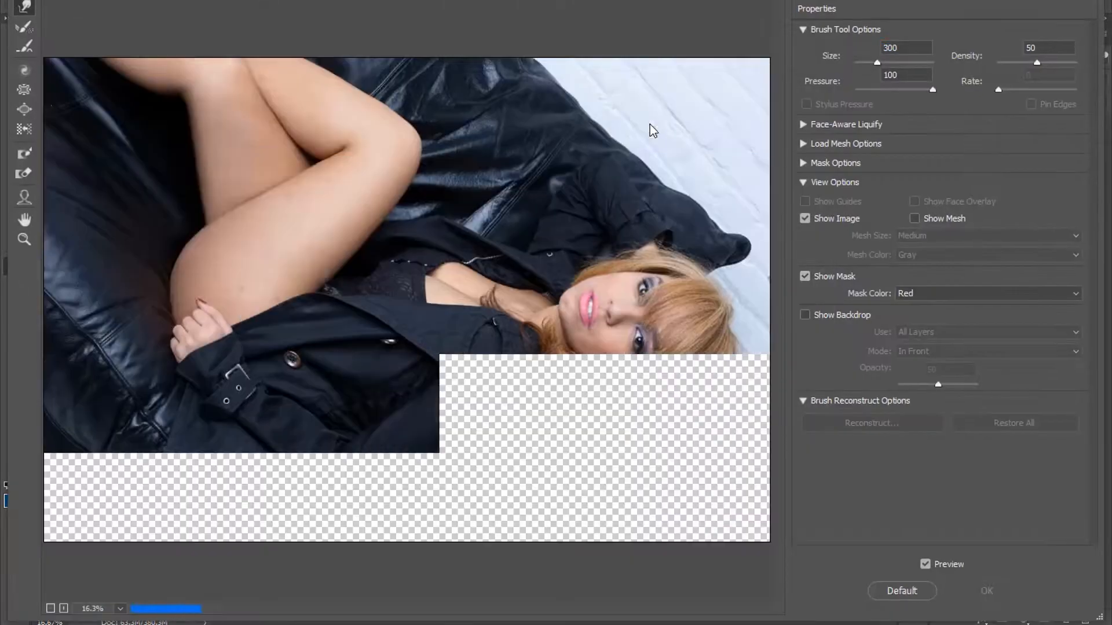
pyautogui.press(']')
pyautogui.press(']')
pyautogui.press(']')
pyautogui.press(']')
pyautogui.moveTo(152, 111); pyautogui.dragTo(169, 105)
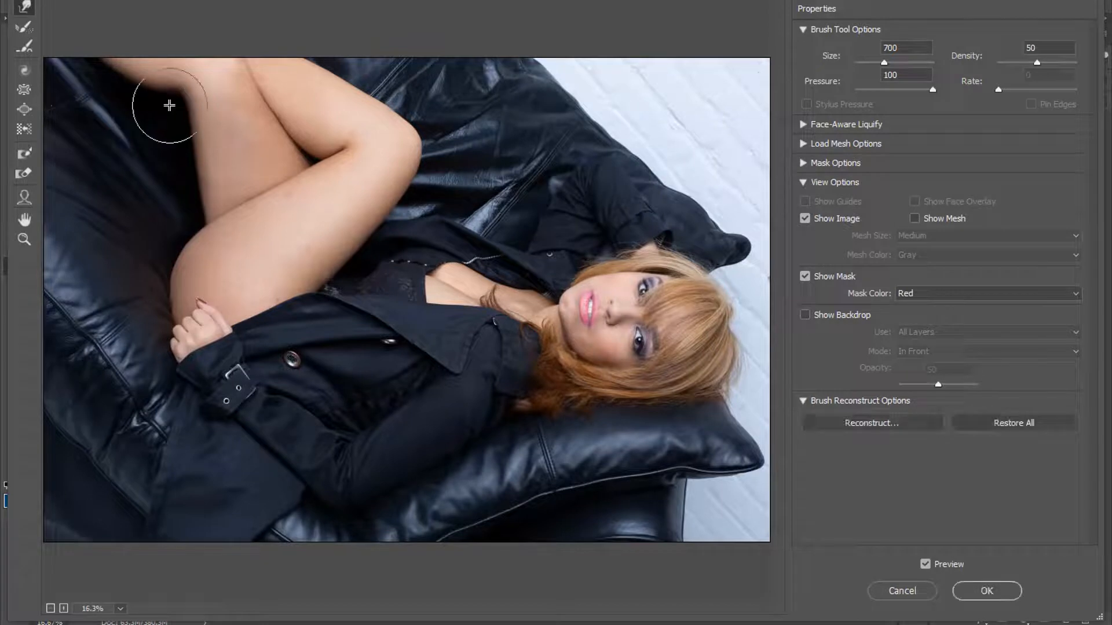
# Step: Nudge the contours of both legs along the photo's upper border with the Liquify brush at size 600
pyautogui.press(']')
pyautogui.press(']')
pyautogui.press(']')
pyautogui.press('[')
pyautogui.press('[')
pyautogui.press('[')
pyautogui.press('[')
pyautogui.moveTo(215, 55)
pyautogui.mouseDown()
pyautogui.moveTo(160, 57)
pyautogui.moveTo(241, 49)
pyautogui.moveTo(226, 49)
pyautogui.mouseUp()
pyautogui.moveTo(305, 54); pyautogui.dragTo(300, 54)
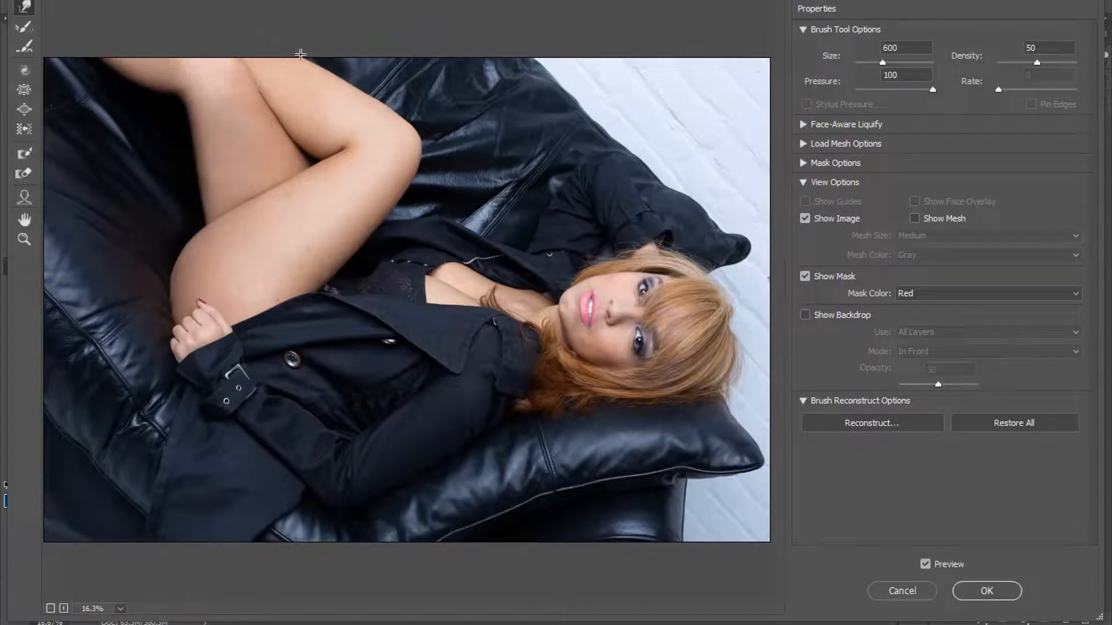
# Step: Refine the far leg's contour with Liquify brush sizes between 700 and 1000, and apply the filter
pyautogui.press(']')
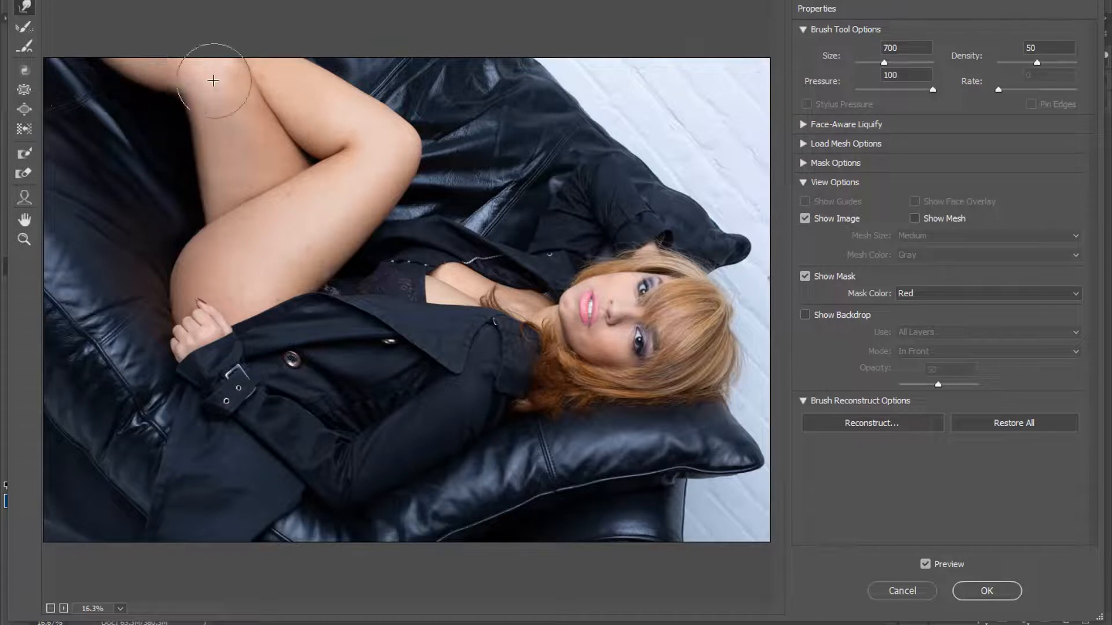
pyautogui.press(']')
pyautogui.press(']')
pyautogui.press(']')
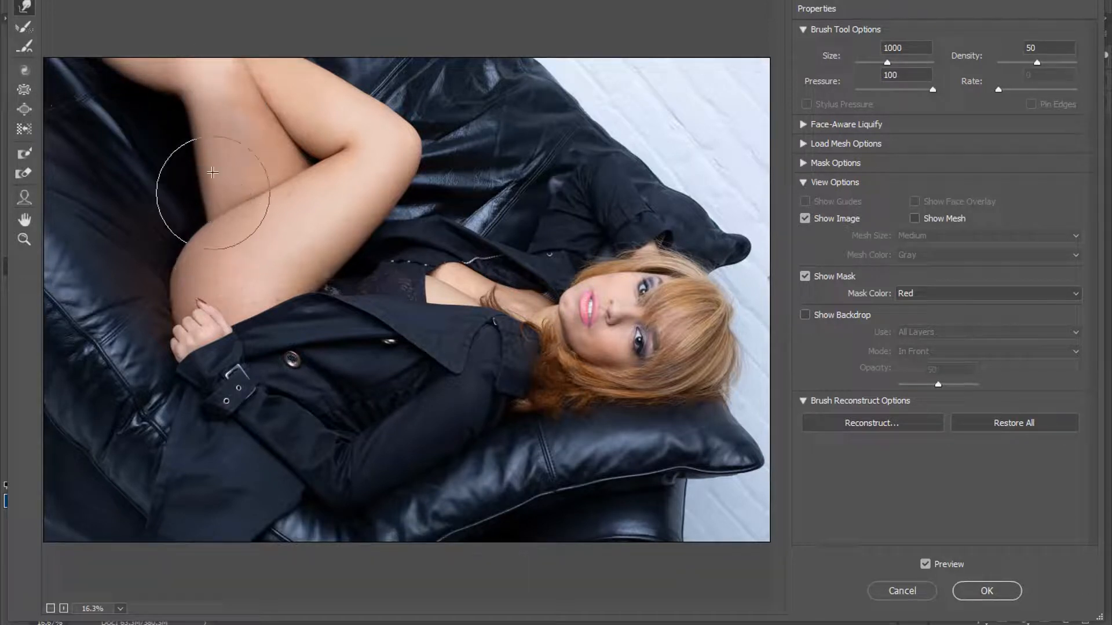
pyautogui.press('[')
pyautogui.press('[')
pyautogui.press('[')
pyautogui.press('[')
pyautogui.press('[')
pyautogui.press('[')
pyautogui.press('[')
pyautogui.press('[')
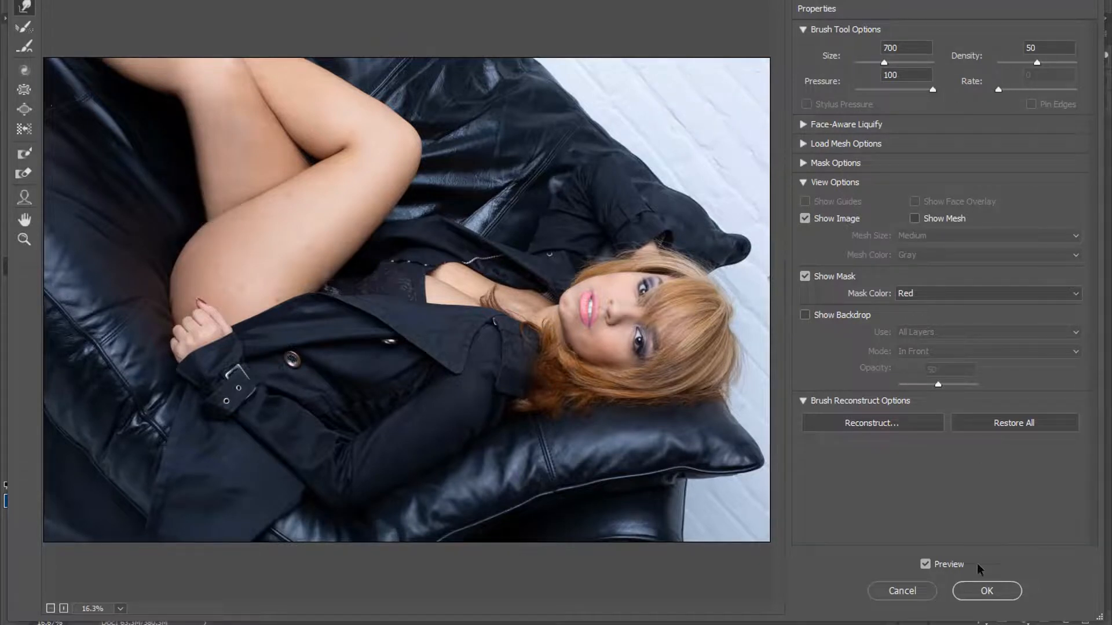
pyautogui.click(987, 590)
# Step: Duplicate the layer and push the edge where the far leg meets the near thigh in Liquify with the brush at size 300
pyautogui.hotkey('ctrl', 'j')
pyautogui.hotkey('ctrl', '+')
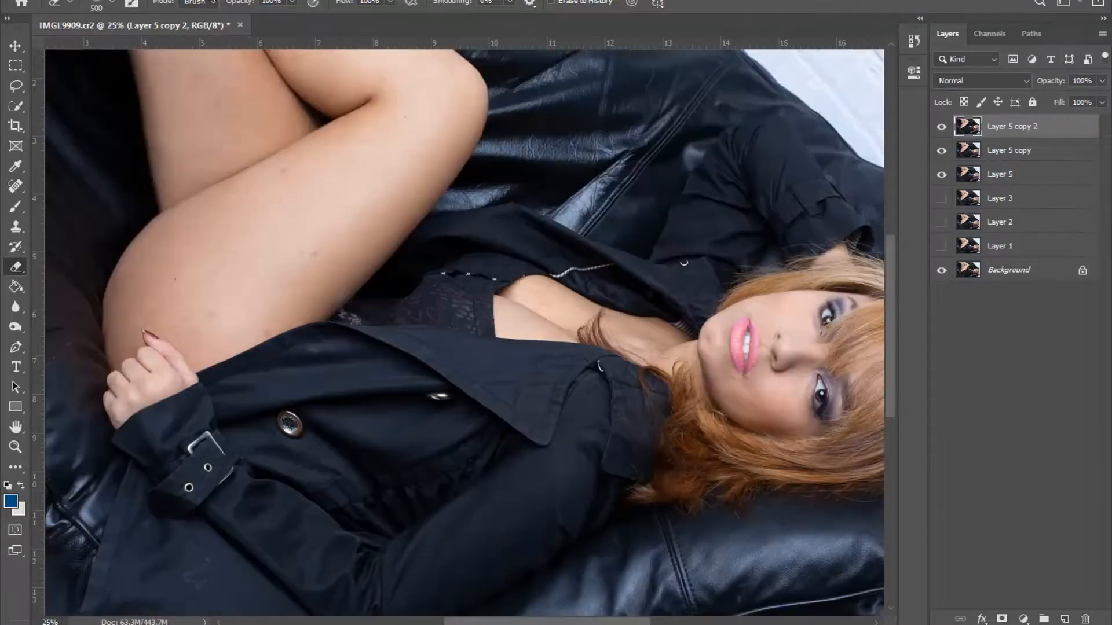
pyautogui.click(228, 0)
pyautogui.click(253, 97)
pyautogui.hotkey('ctrl', '+')
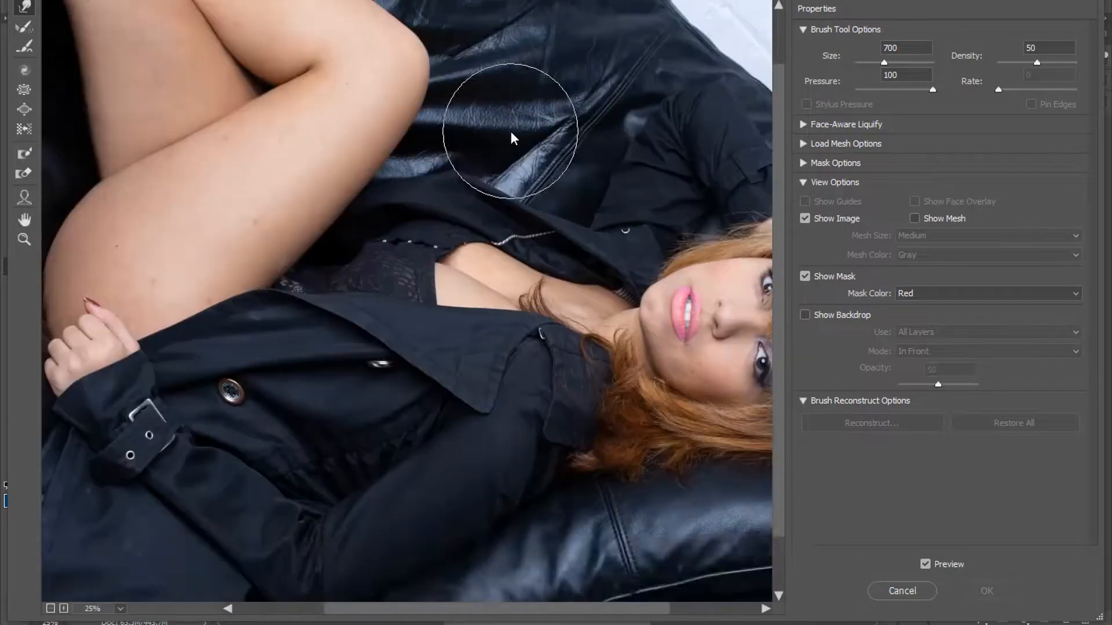
pyautogui.press('[')
pyautogui.press('[')
pyautogui.press('[')
pyautogui.press('[')
pyautogui.press('[')
pyautogui.press('[')
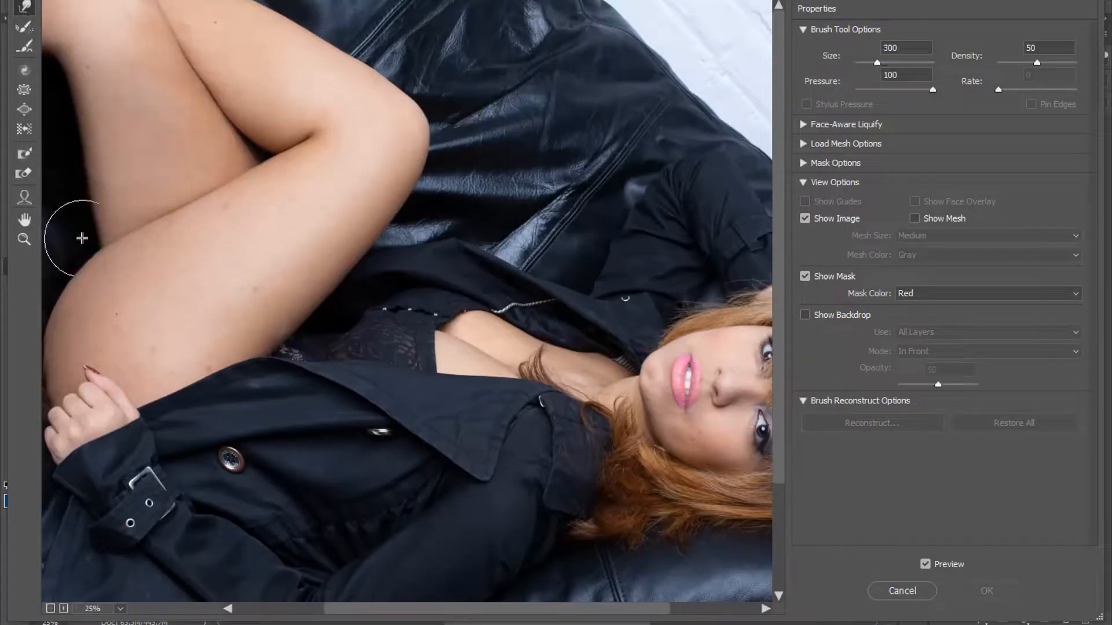
pyautogui.moveTo(82, 236); pyautogui.dragTo(99, 219)
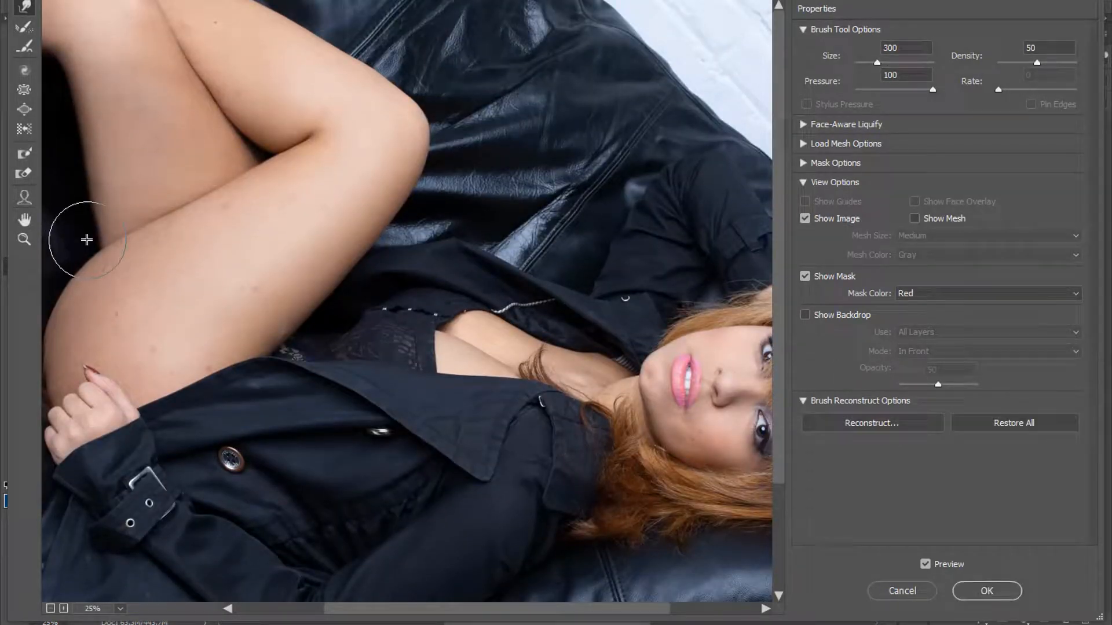
# Step: Smooth the far leg's outer edge with Liquify brush sizes from 200 to 800, and apply the filter
pyautogui.press(']')
pyautogui.press(']')
pyautogui.press(']')
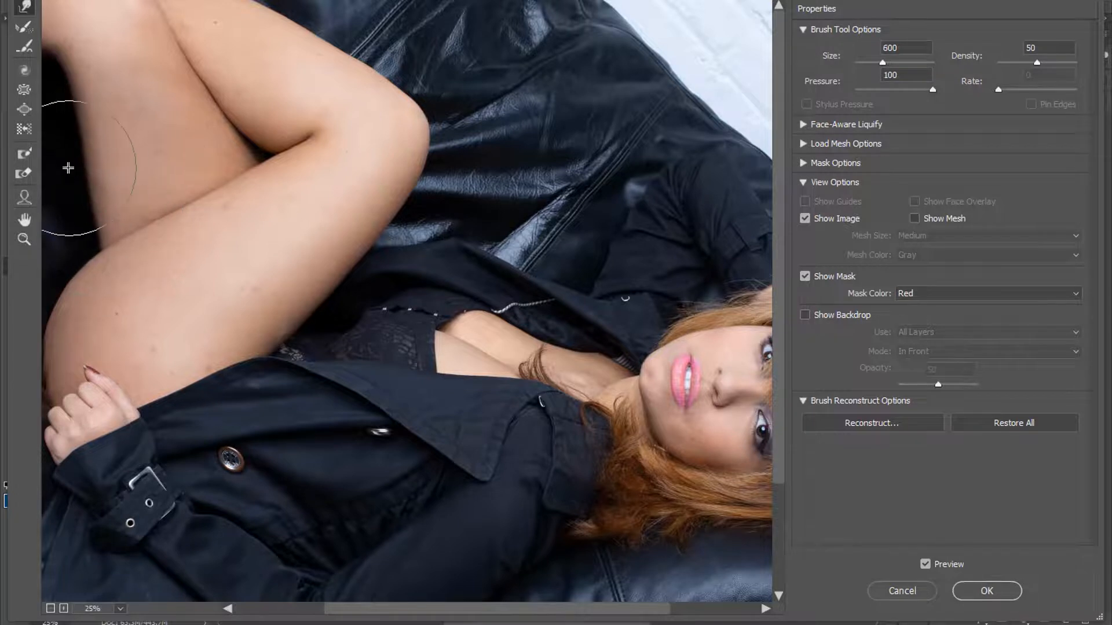
pyautogui.press('[')
pyautogui.press('[')
pyautogui.press('[')
pyautogui.press('[')
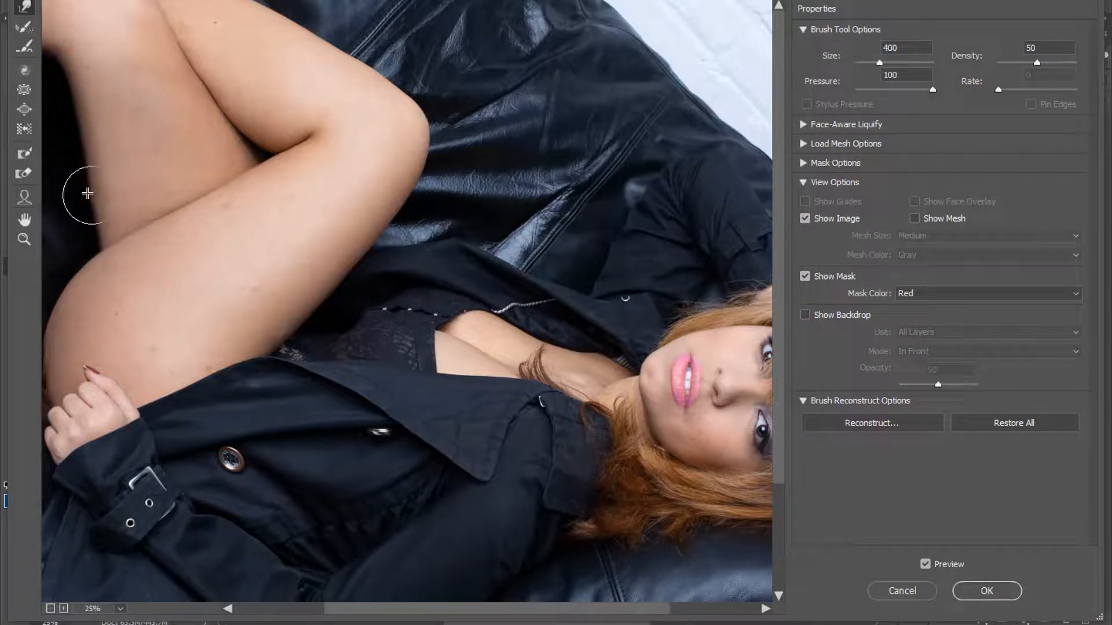
pyautogui.press(']')
pyautogui.press(']')
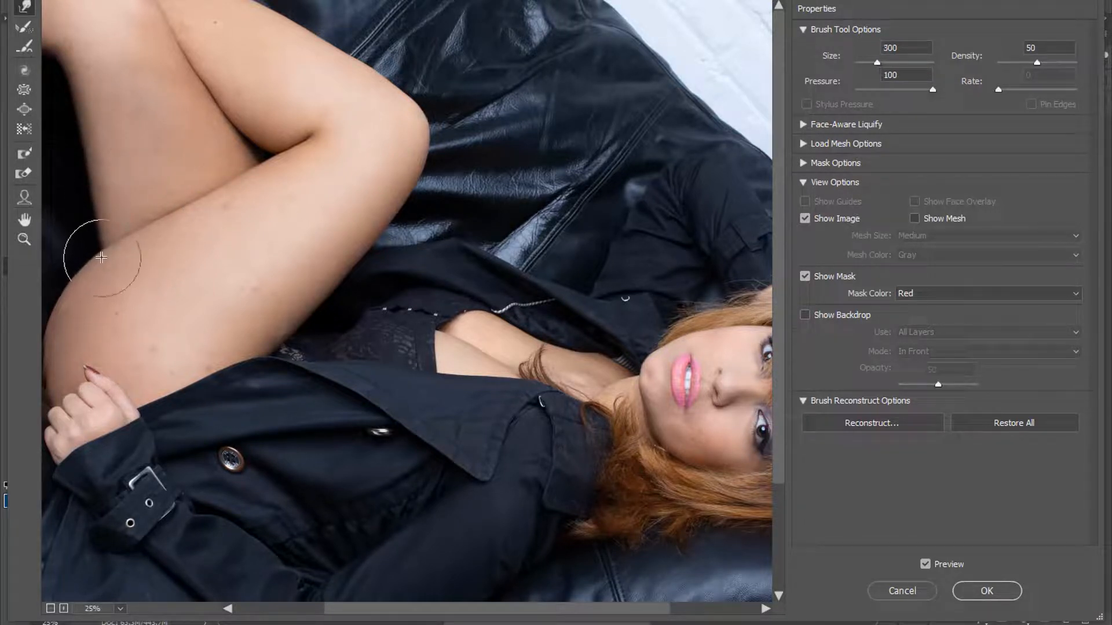
pyautogui.press('[')
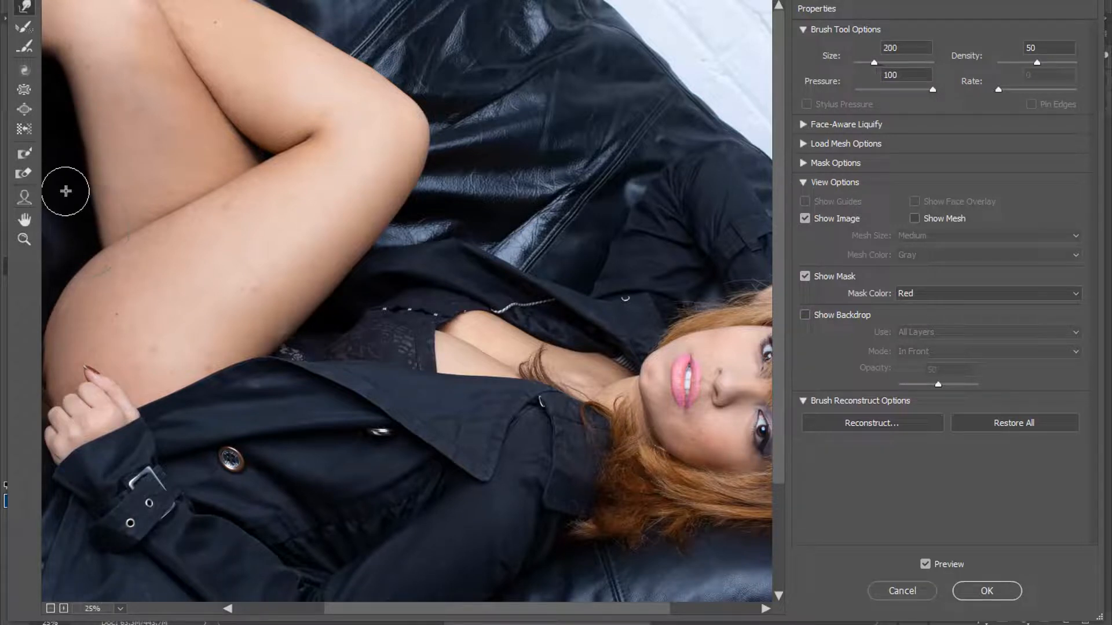
pyautogui.press(']')
pyautogui.press(']')
pyautogui.press(']')
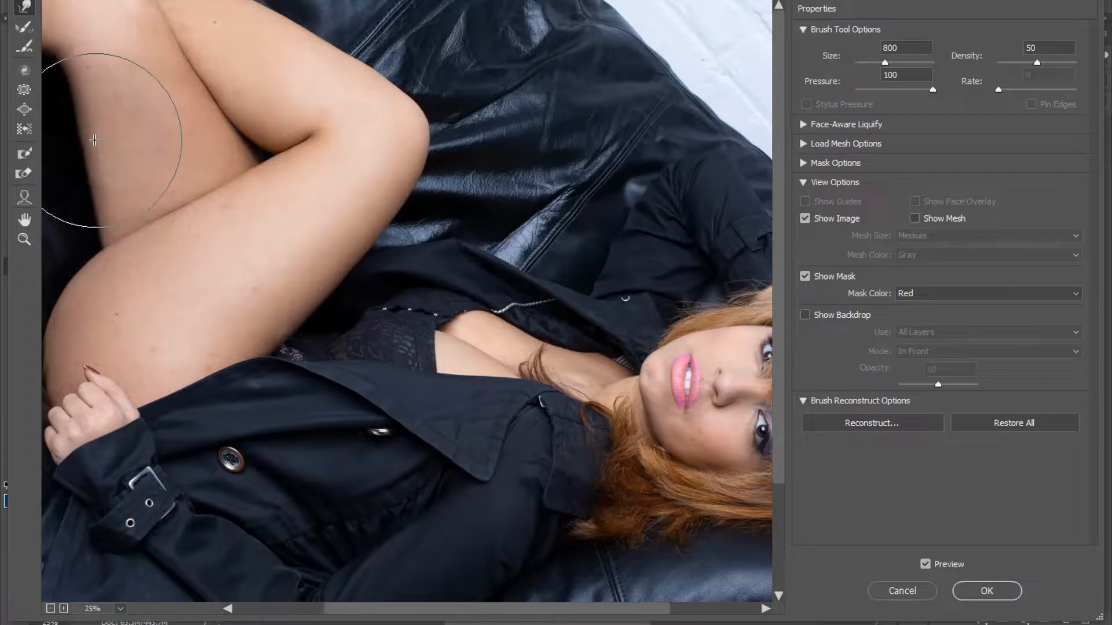
pyautogui.click(978, 592)
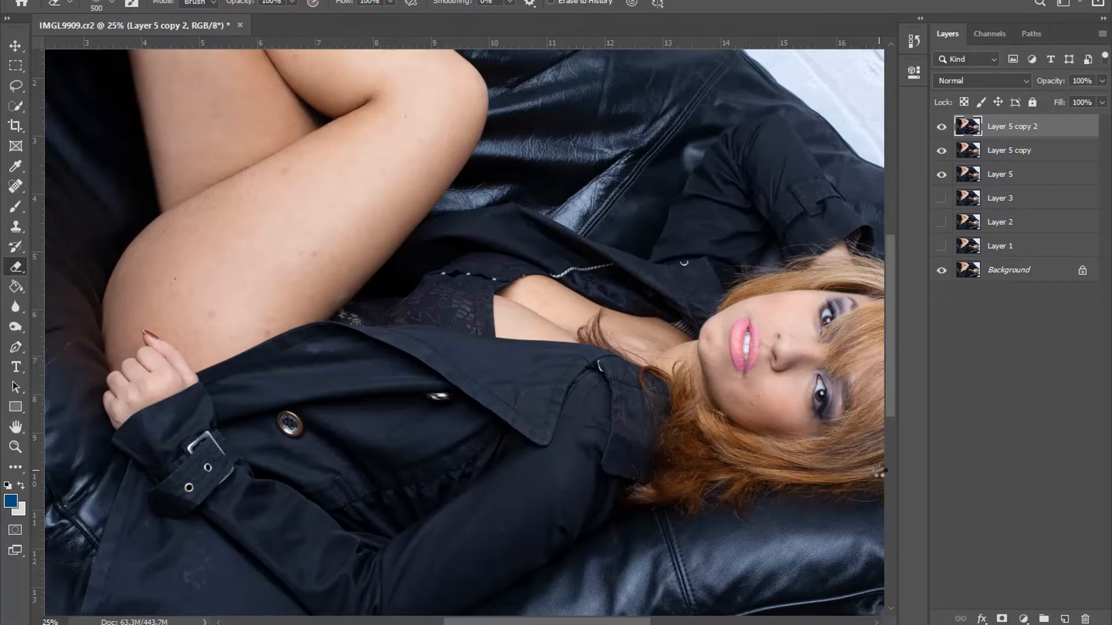
# Step: Duplicate the top layer and apply another Liquify pass to the copy
pyautogui.hotkey('ctrl', '-')
pyautogui.hotkey('ctrl', '-')
pyautogui.hotkey('ctrl', '+')
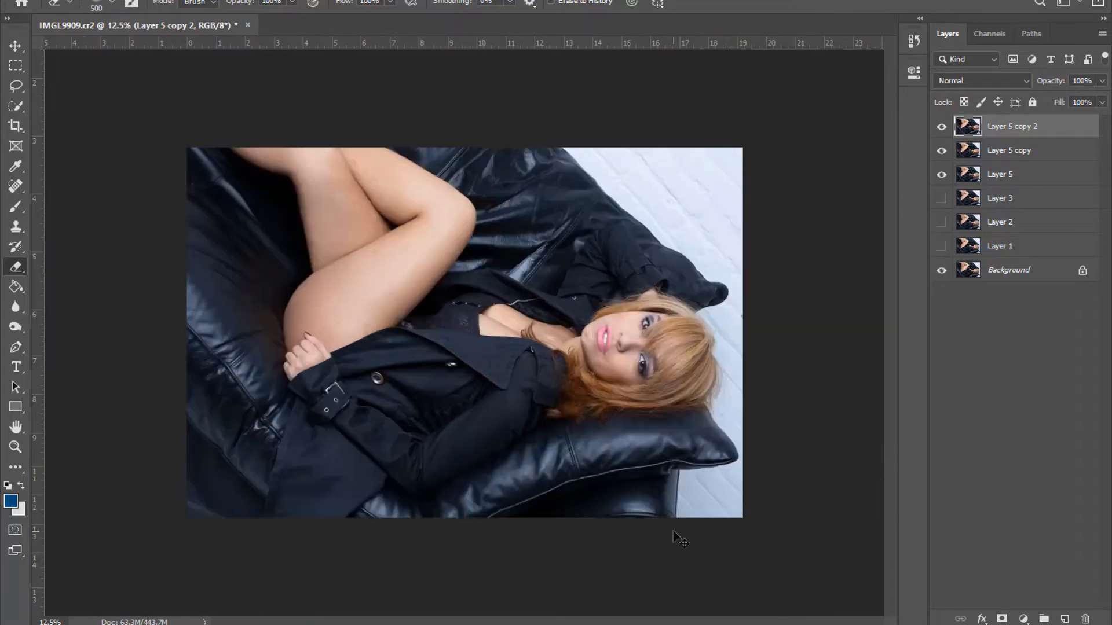
pyautogui.hotkey('ctrl', '+')
pyautogui.hotkey('ctrl', '+')
pyautogui.scroll(1, 169, 161)
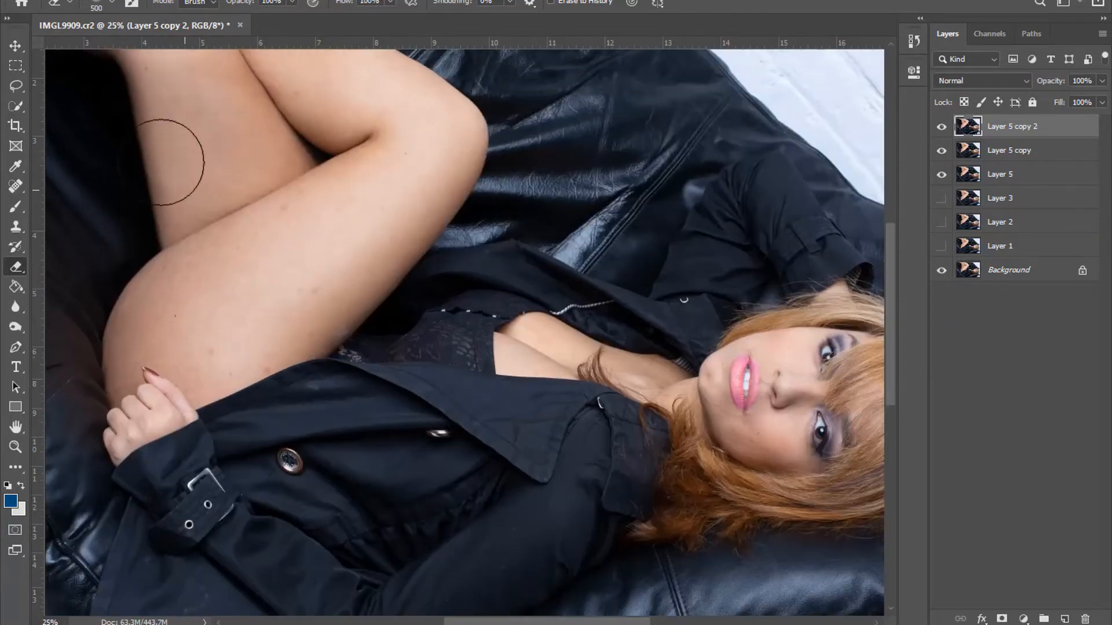
pyautogui.hotkey('ctrl', 'j')
pyautogui.click(231, 0)
pyautogui.click(313, 95)
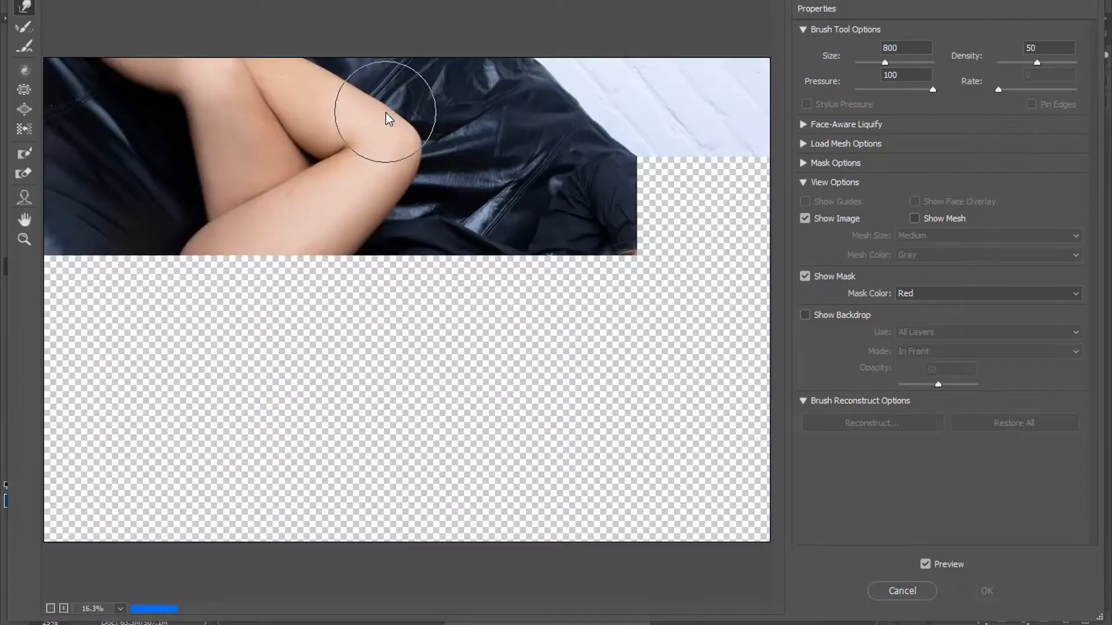
pyautogui.click(987, 590)
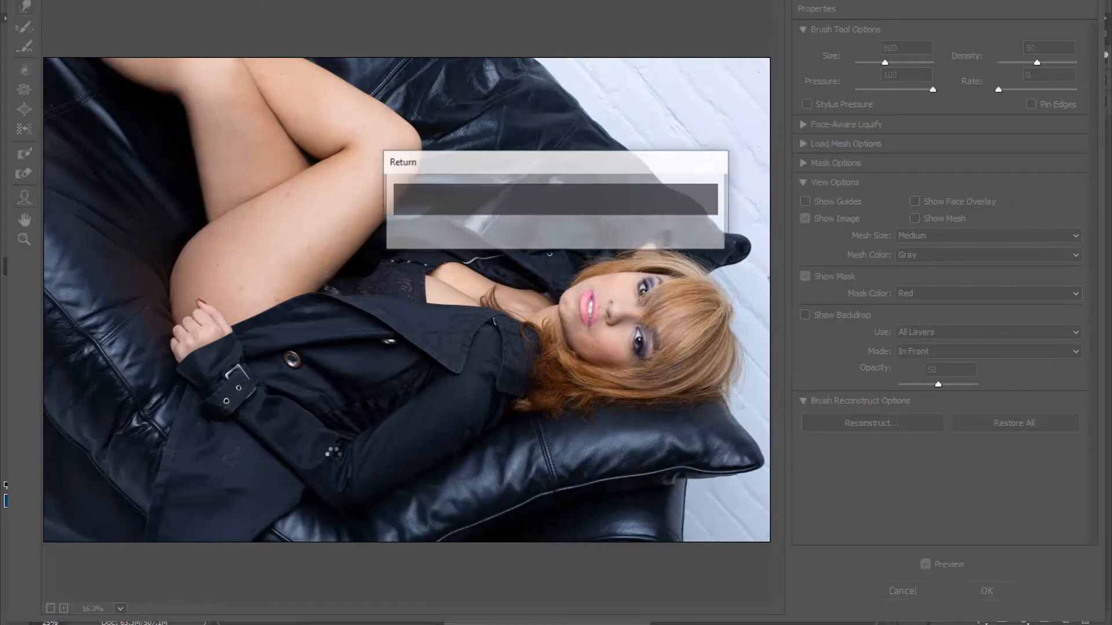